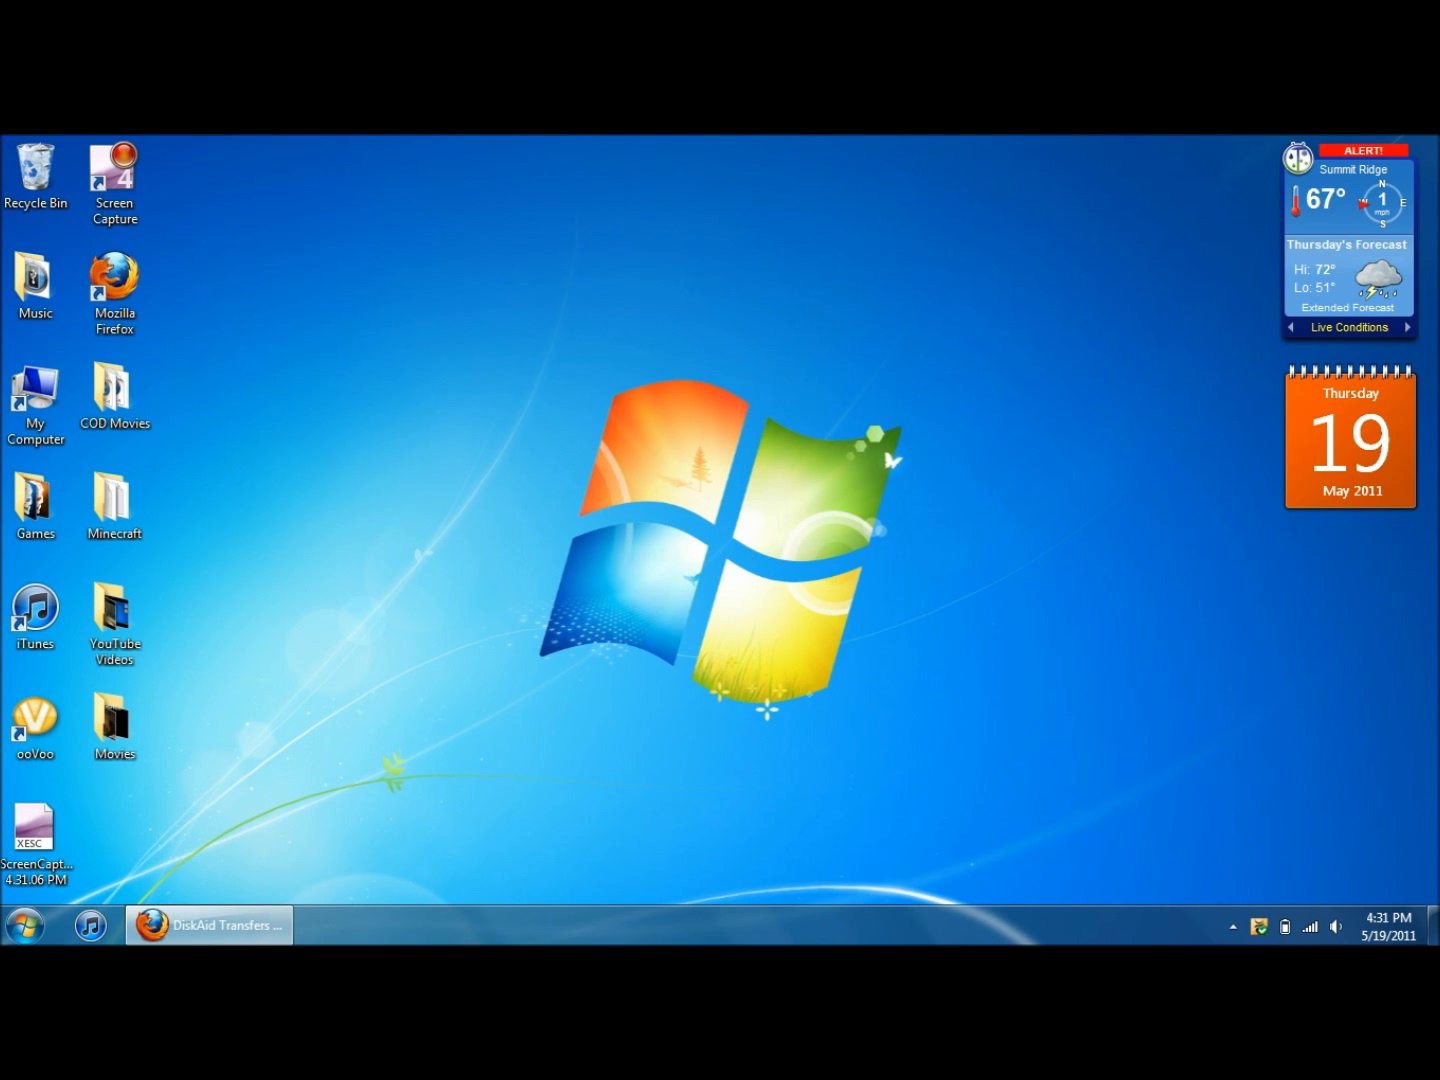
- Switch to Firefox and open the download page for DiskAid from its product page
click(187, 929)
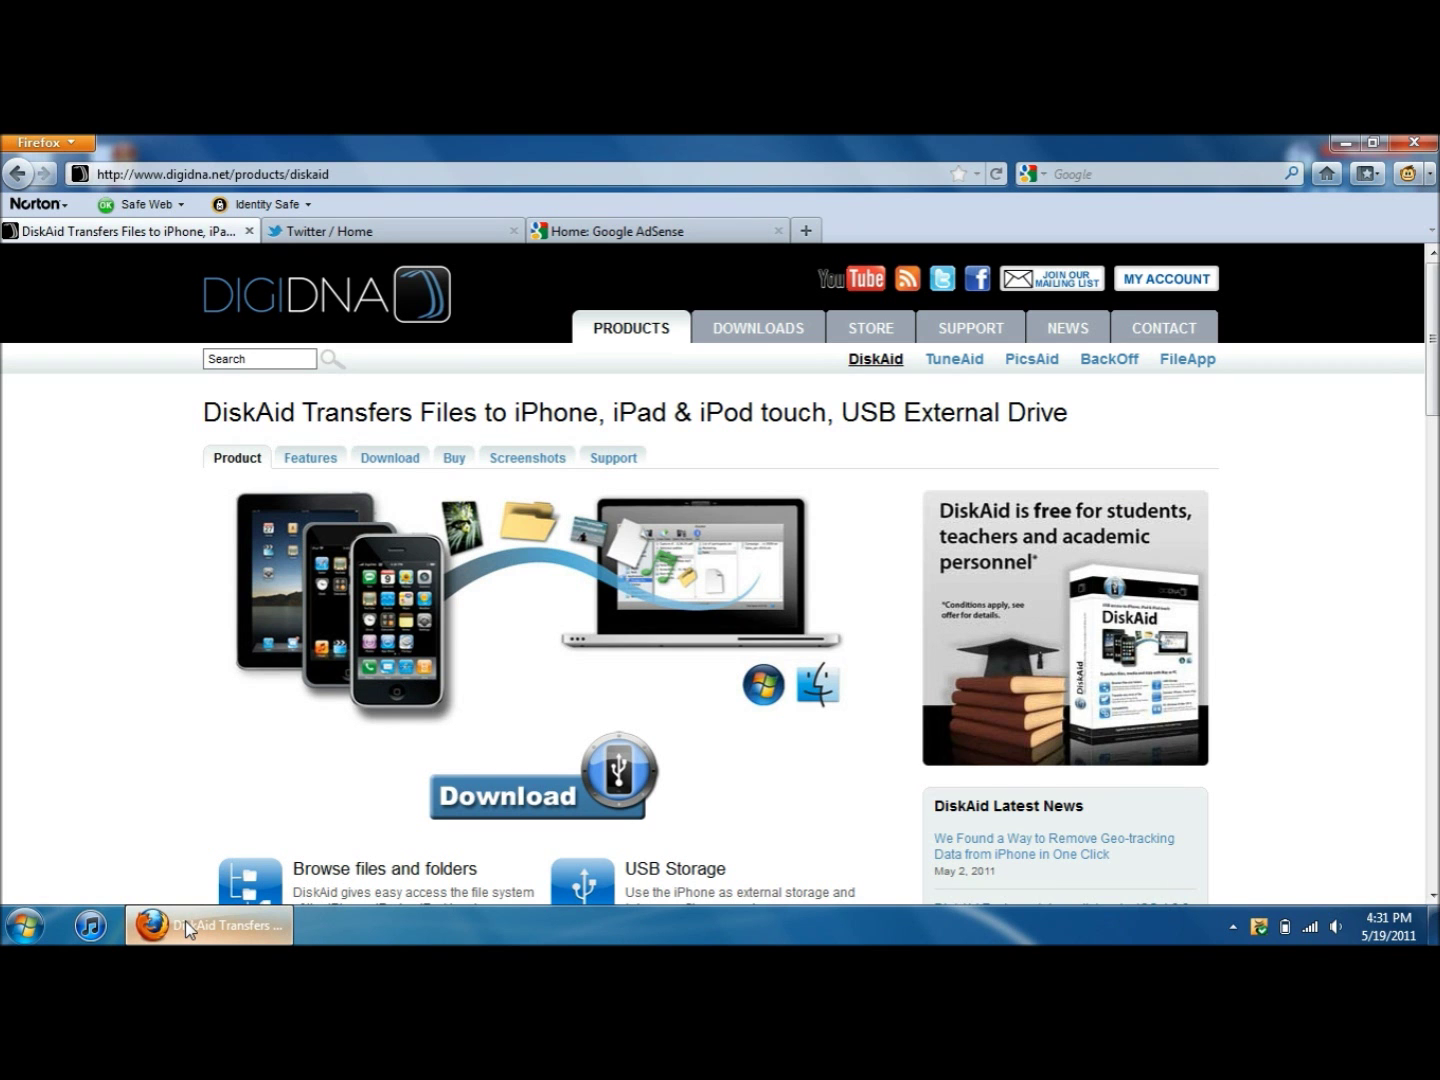
middle_click(77, 640)
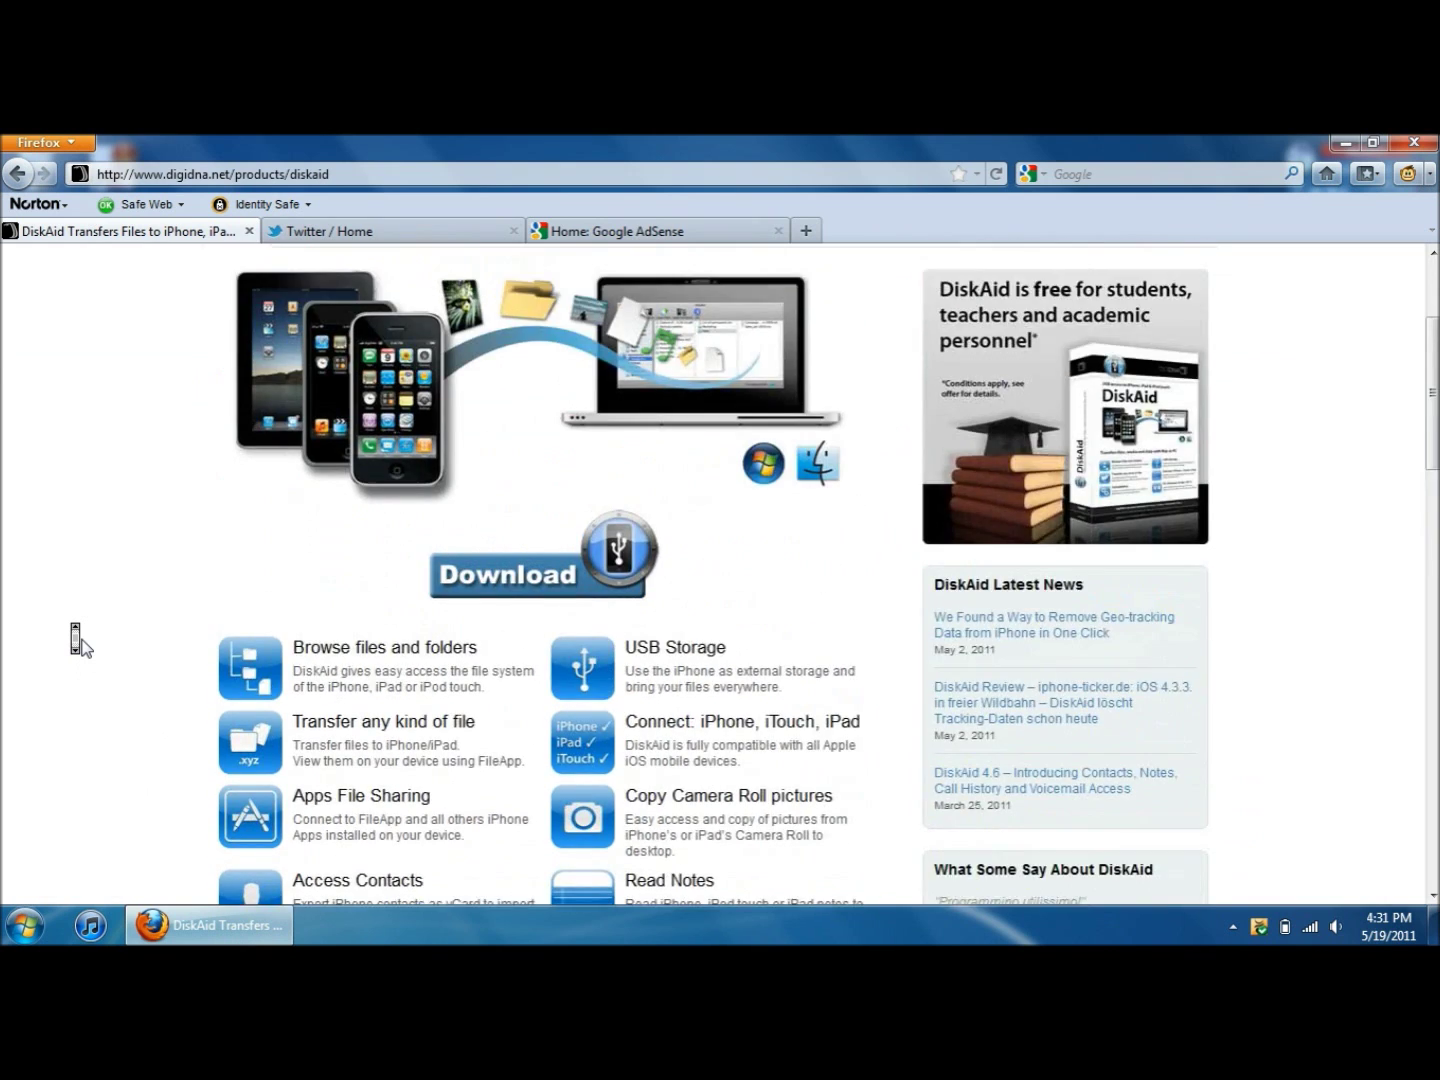
scroll(86, 648, up, 4)
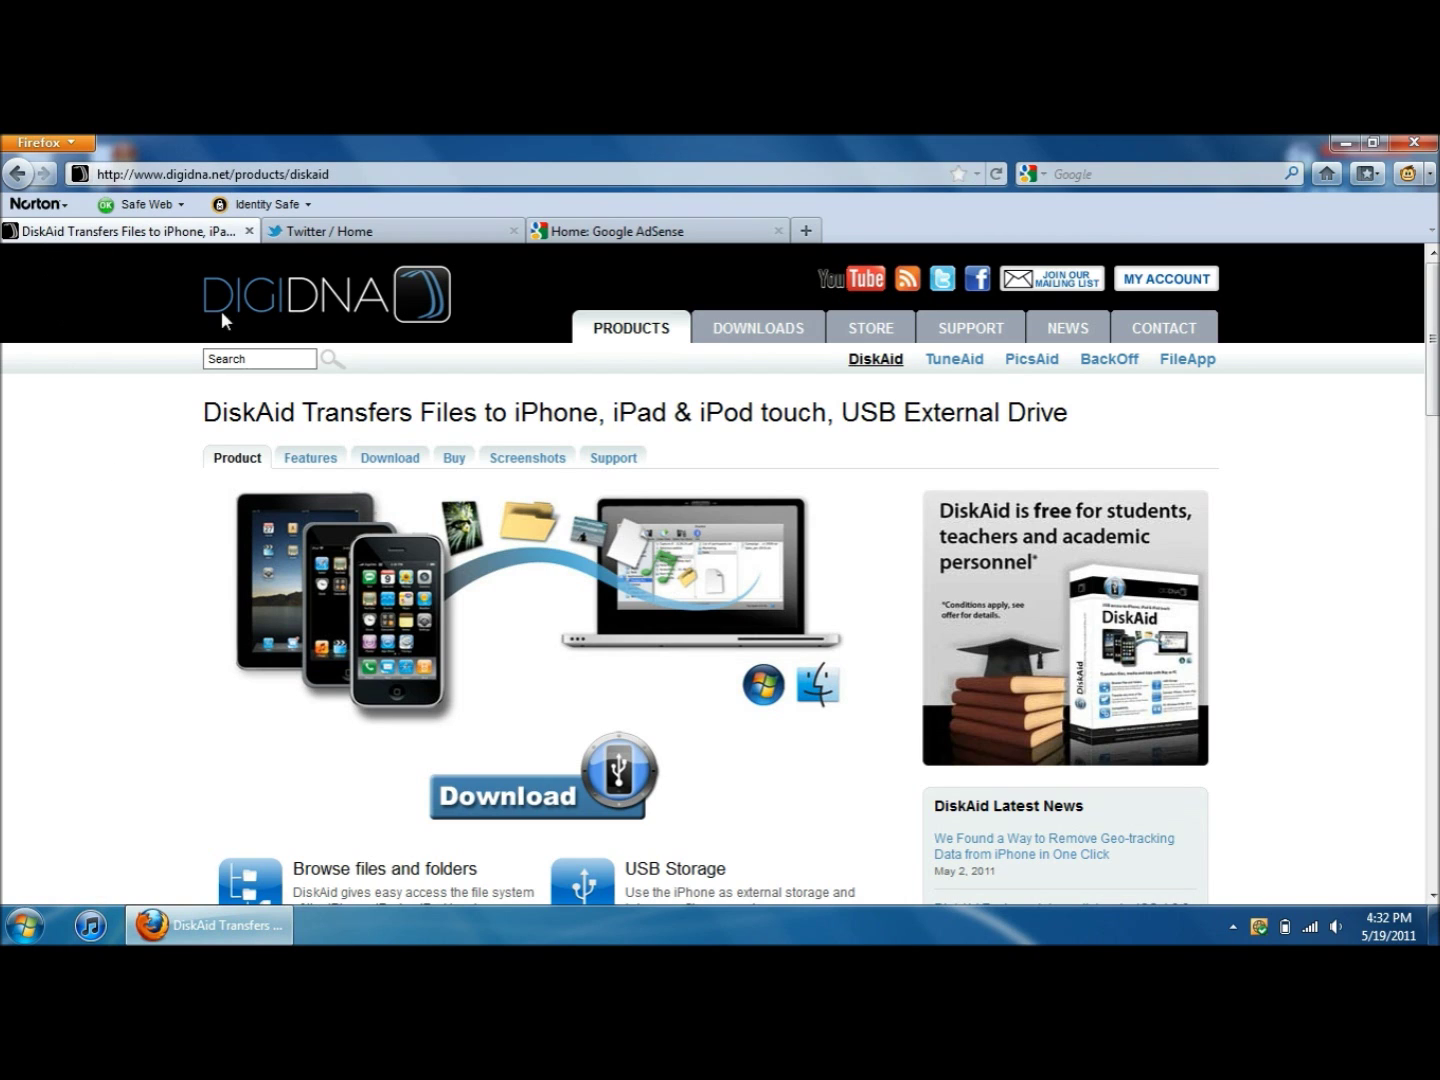
scroll(92, 655, down, 1)
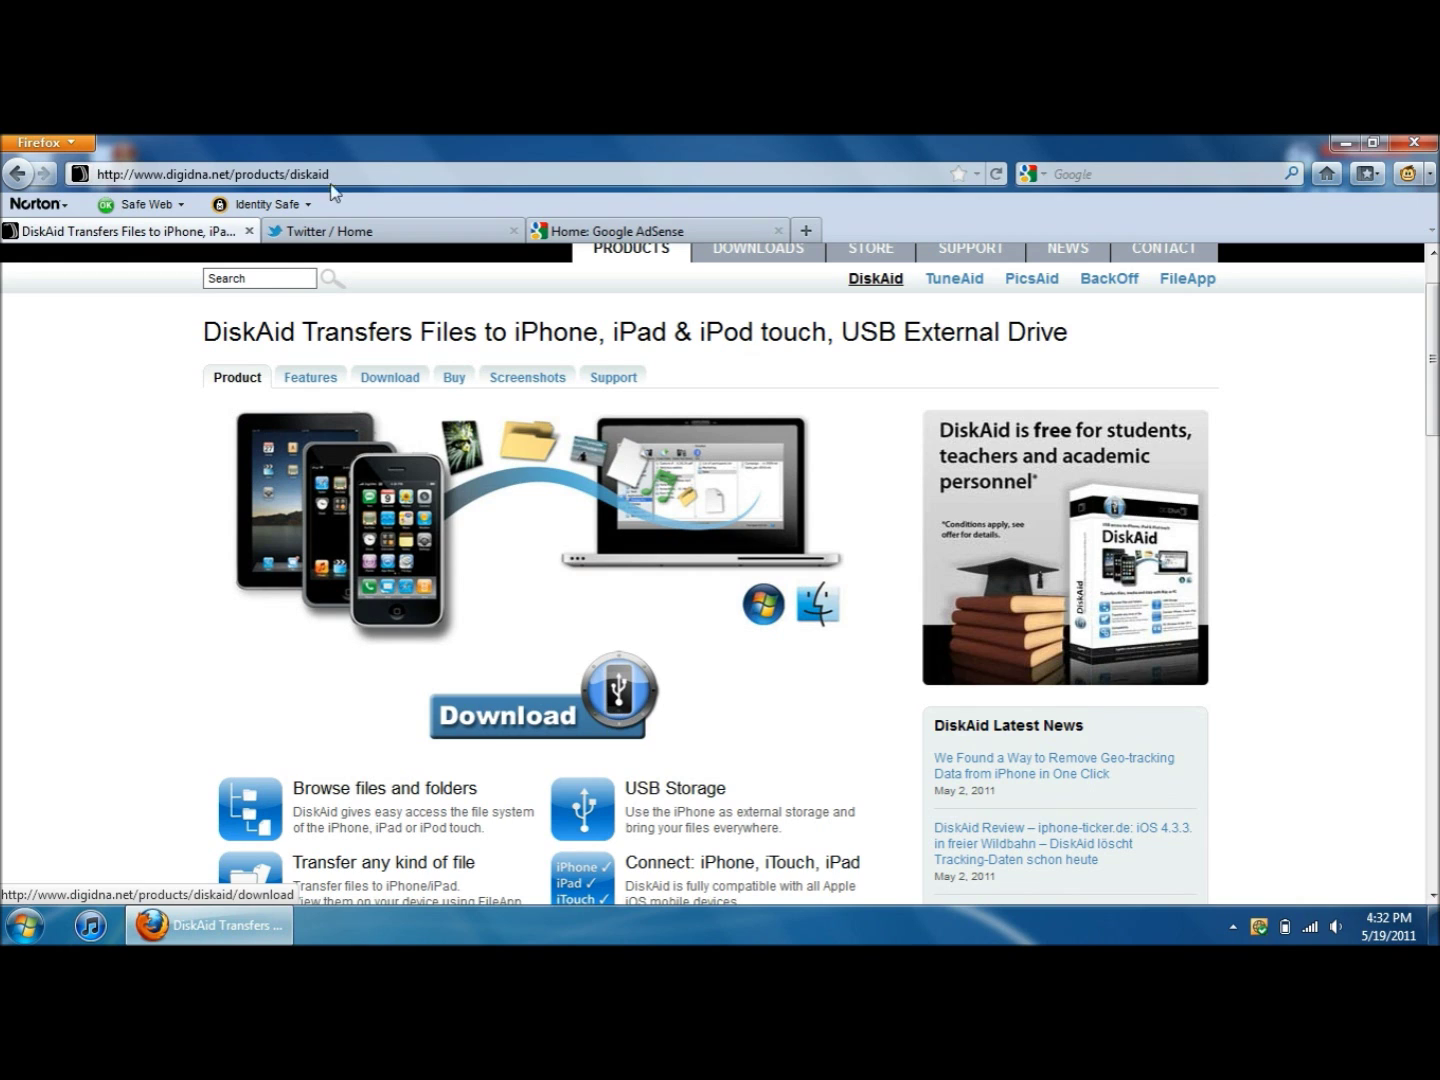
click(578, 740)
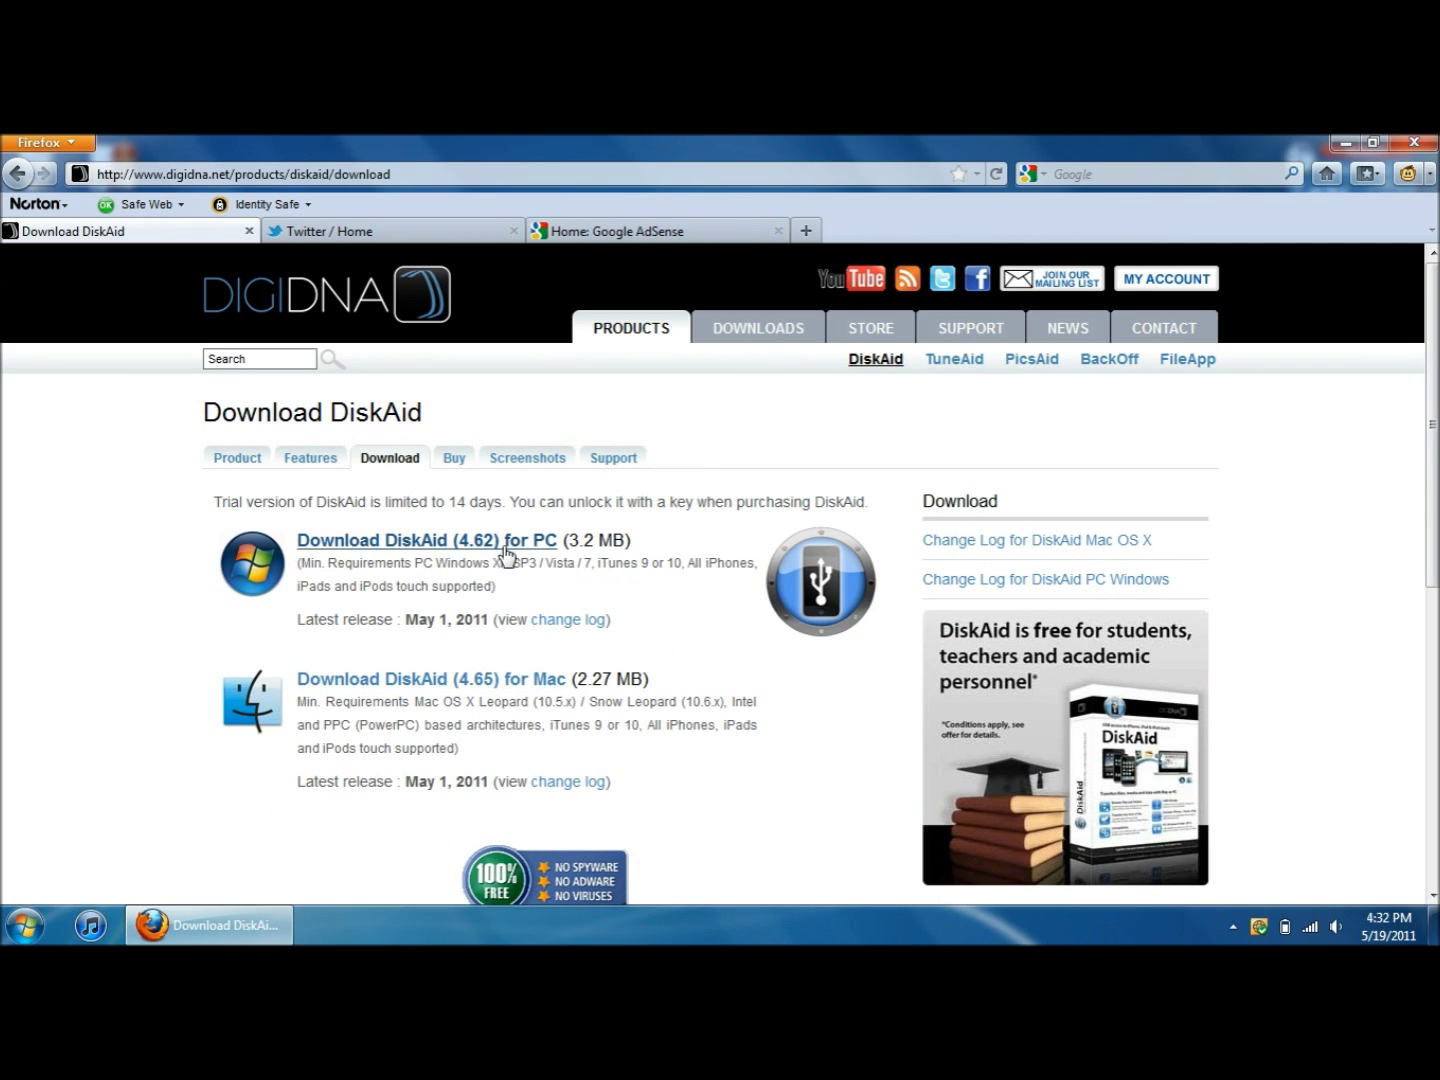
- Try the DiskAid (4.62) download for PC, cancel saving the file and minimize the browser
click(447, 553)
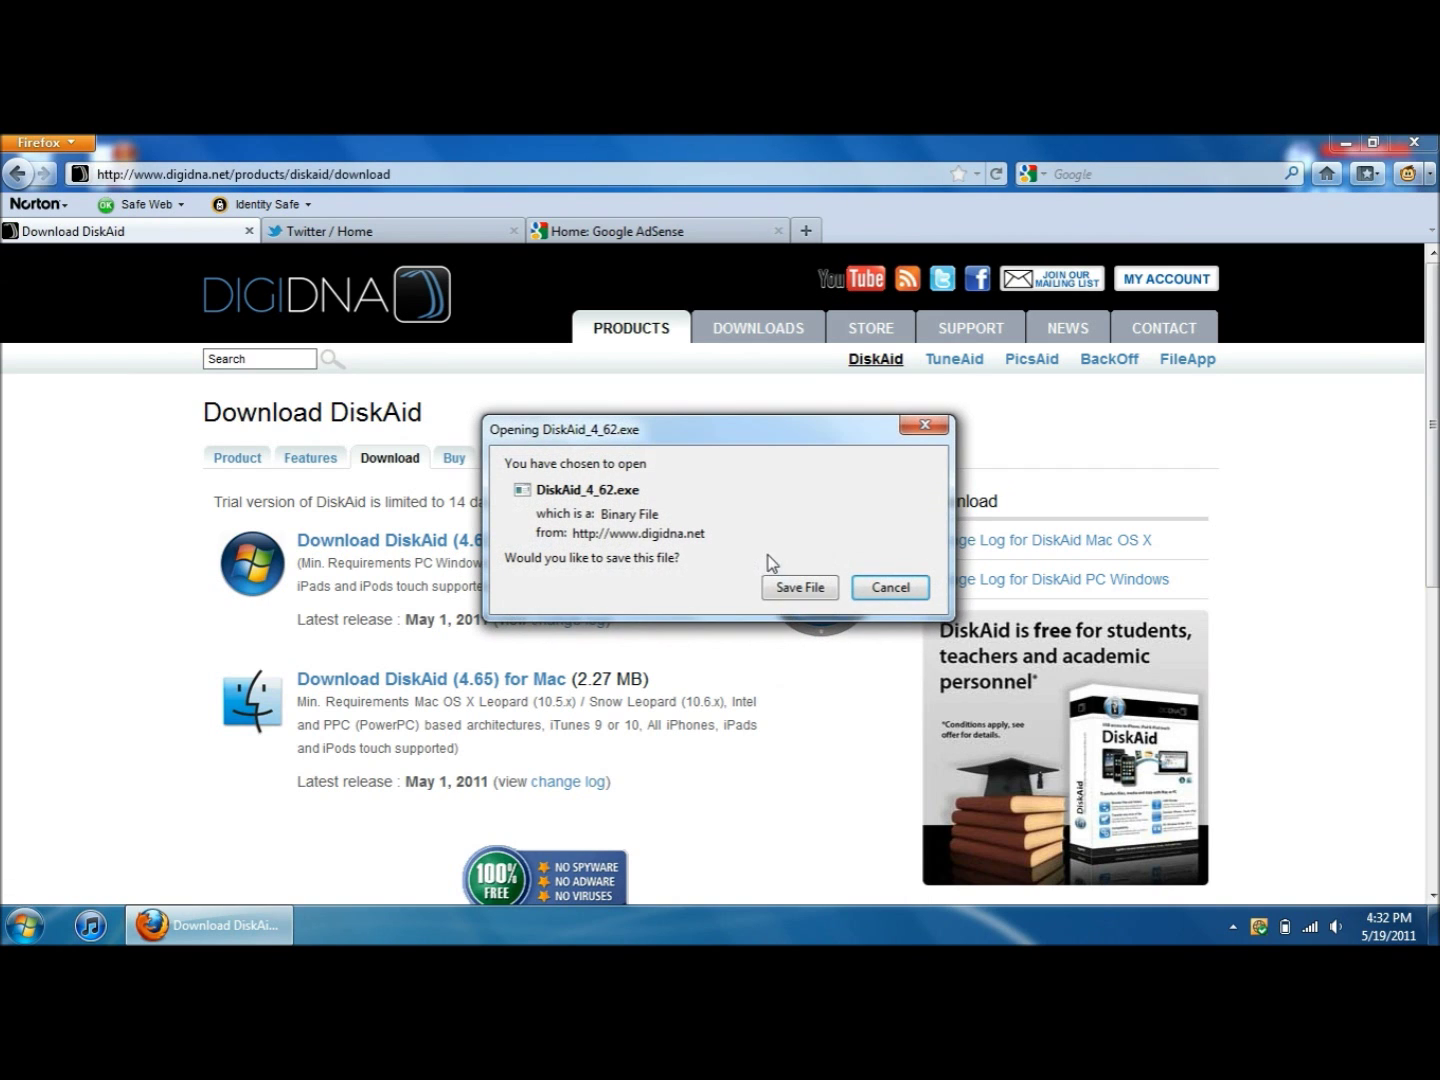
click(902, 592)
click(1339, 142)
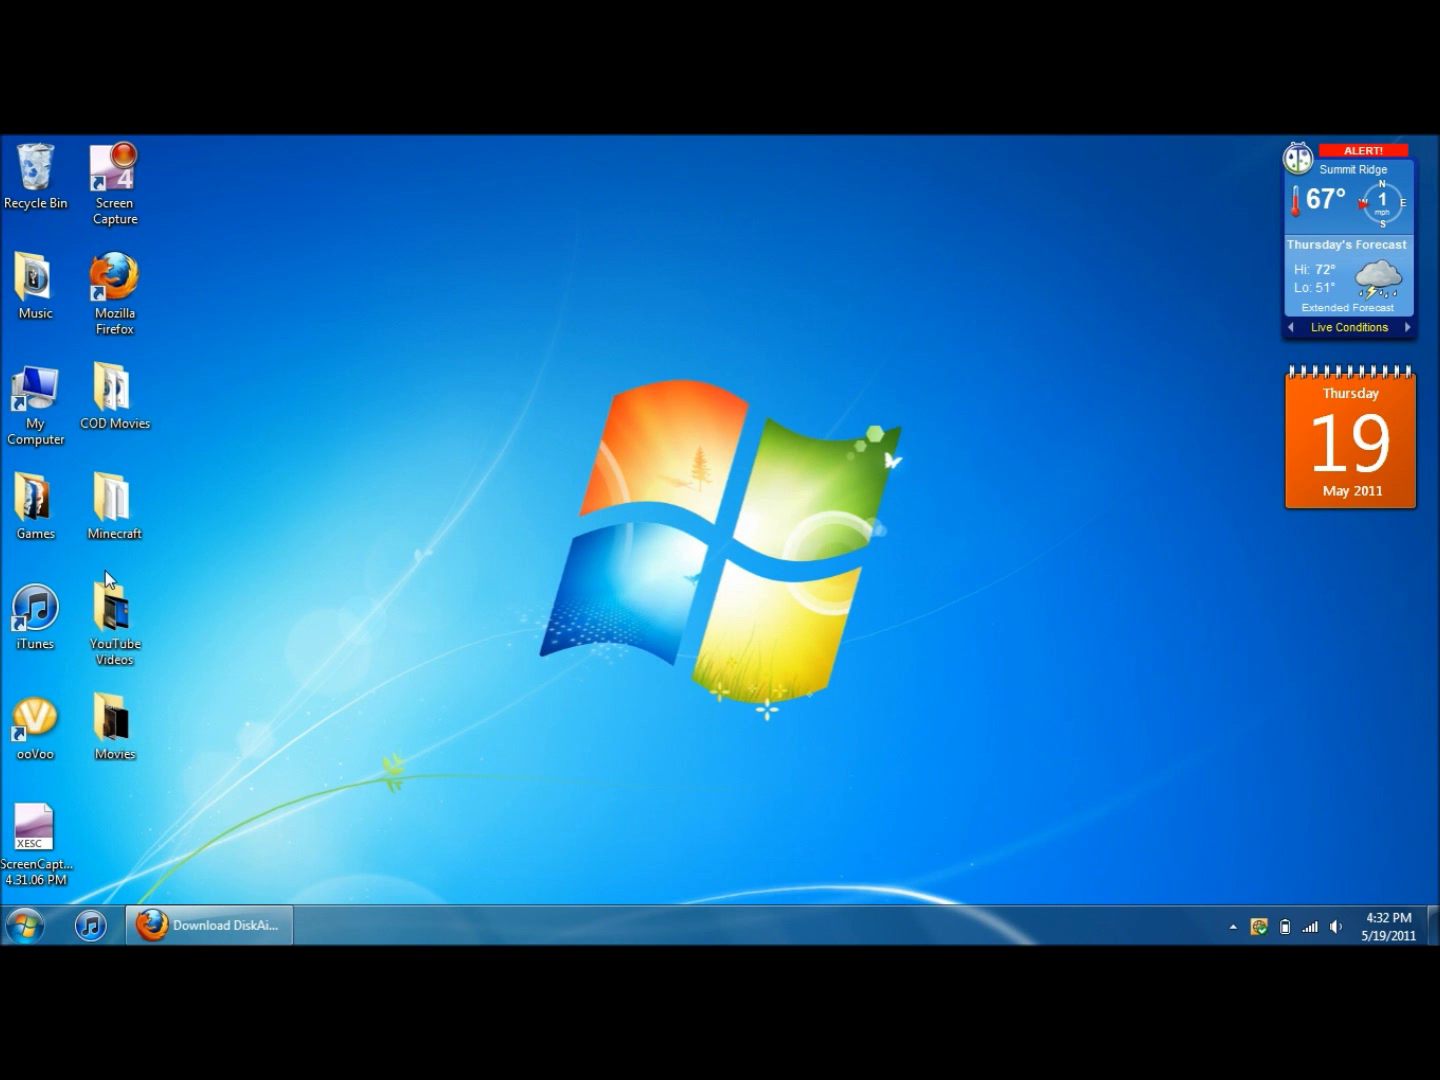
- Launch DiskAid from the desktop's Music folder and dismiss the AutoPlay and welcome windows
double_click(38, 310)
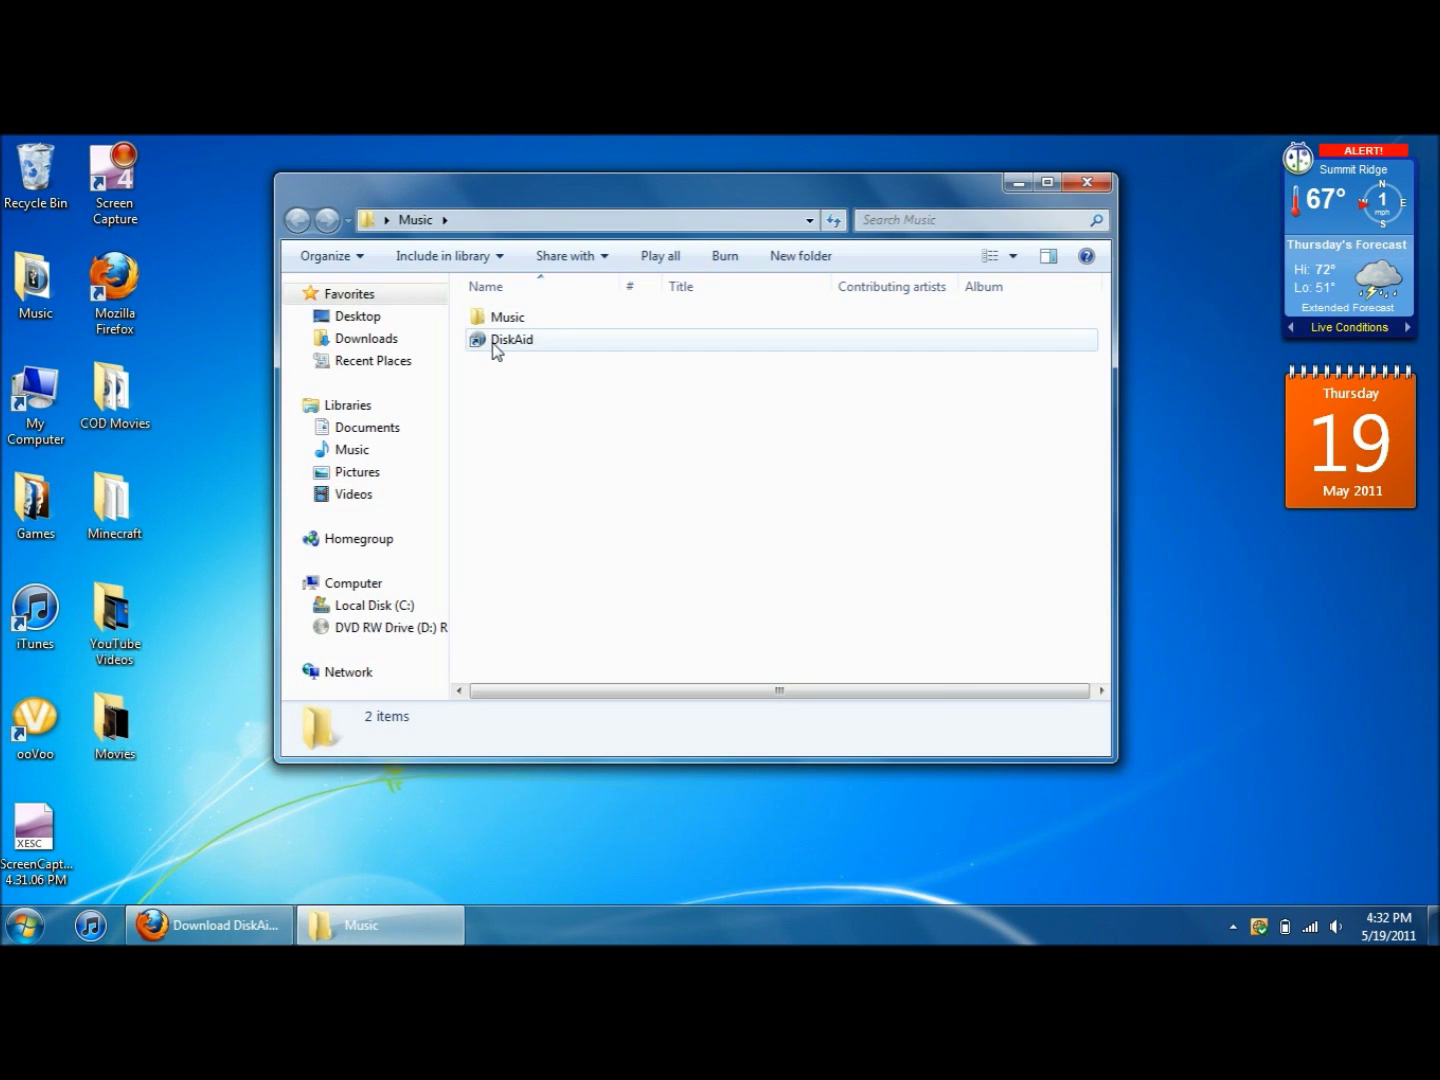
click(495, 342)
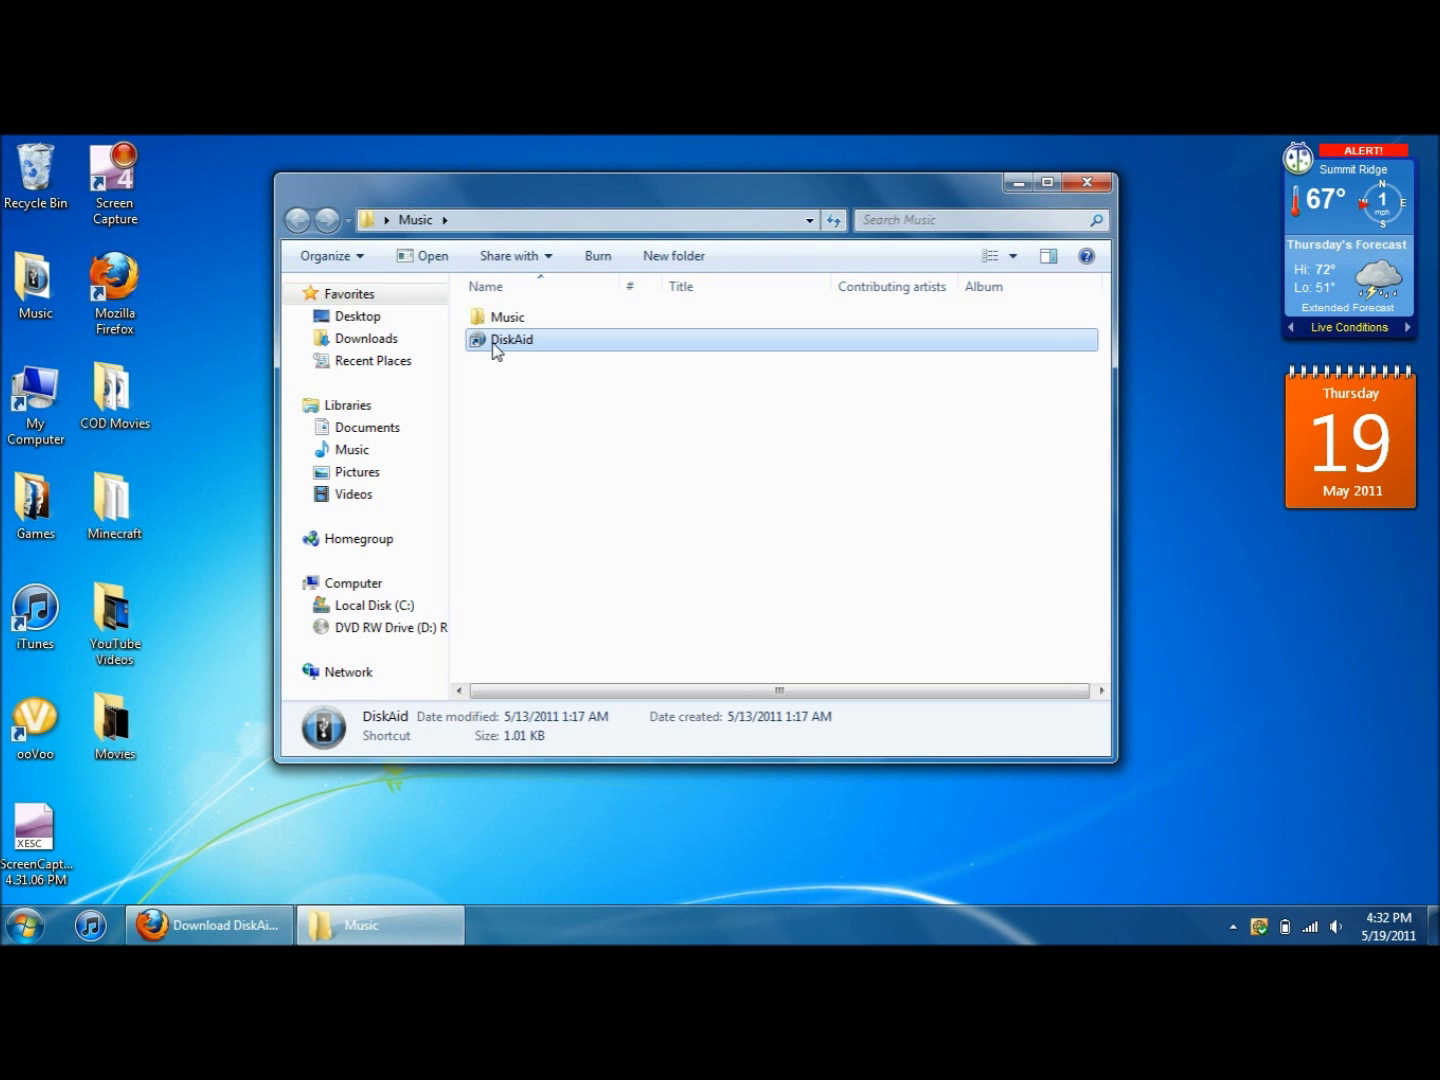
double_click(495, 343)
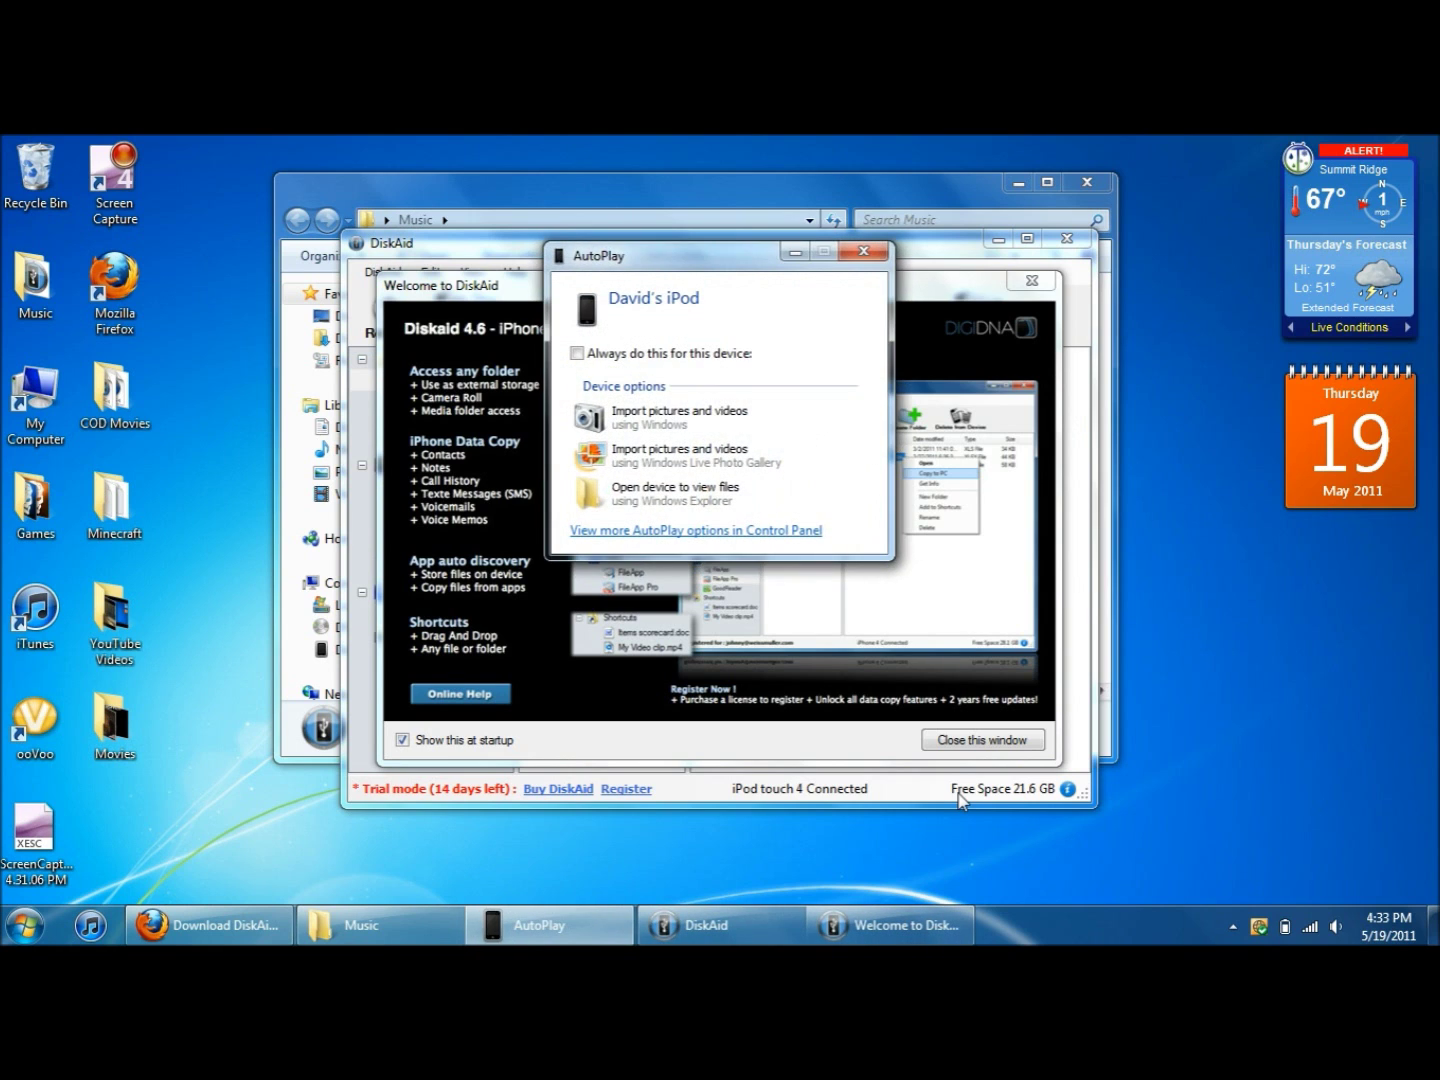
click(864, 251)
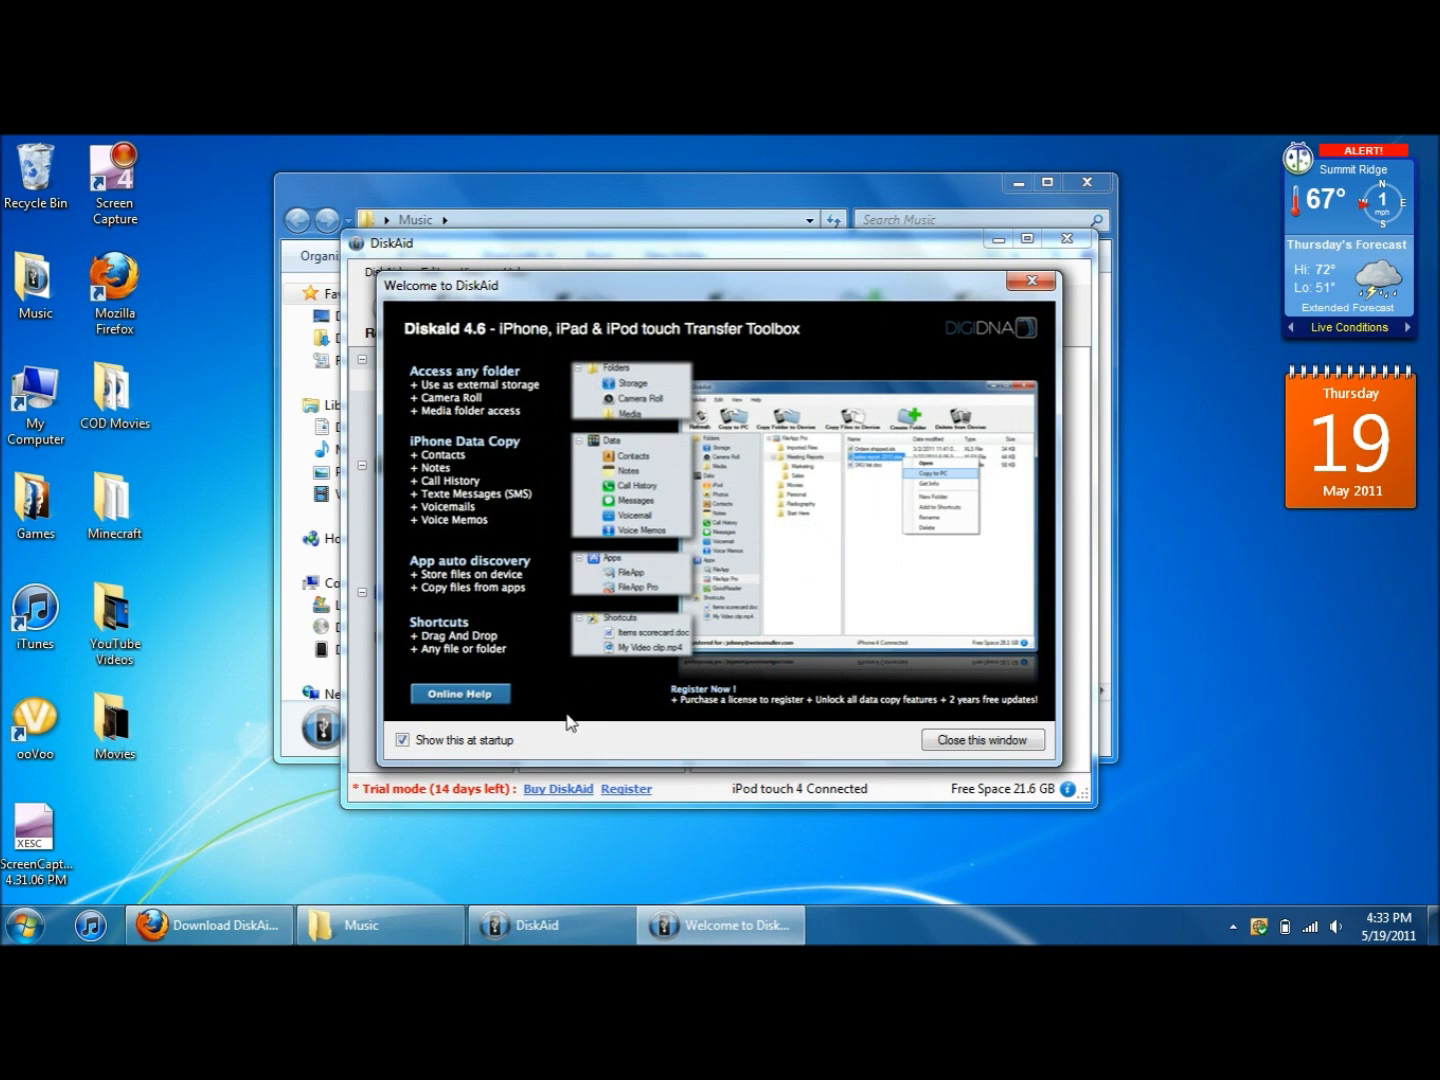
click(967, 743)
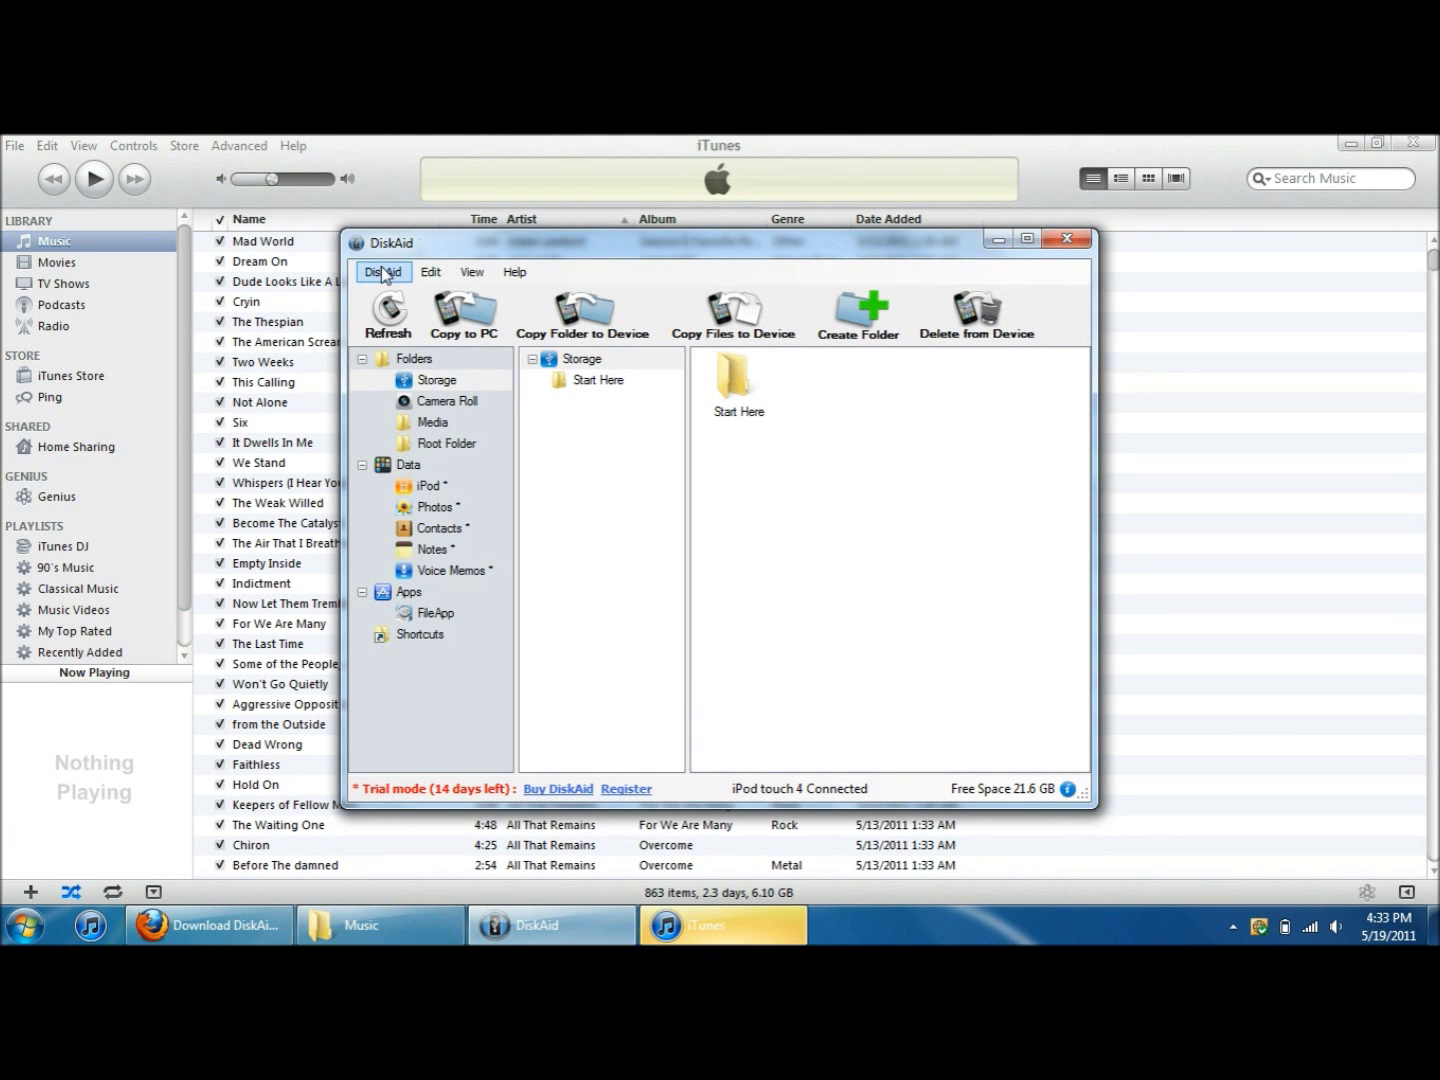
- Switch to iTunes, cancel its account sign-in prompt and minimize the iTunes window
click(805, 928)
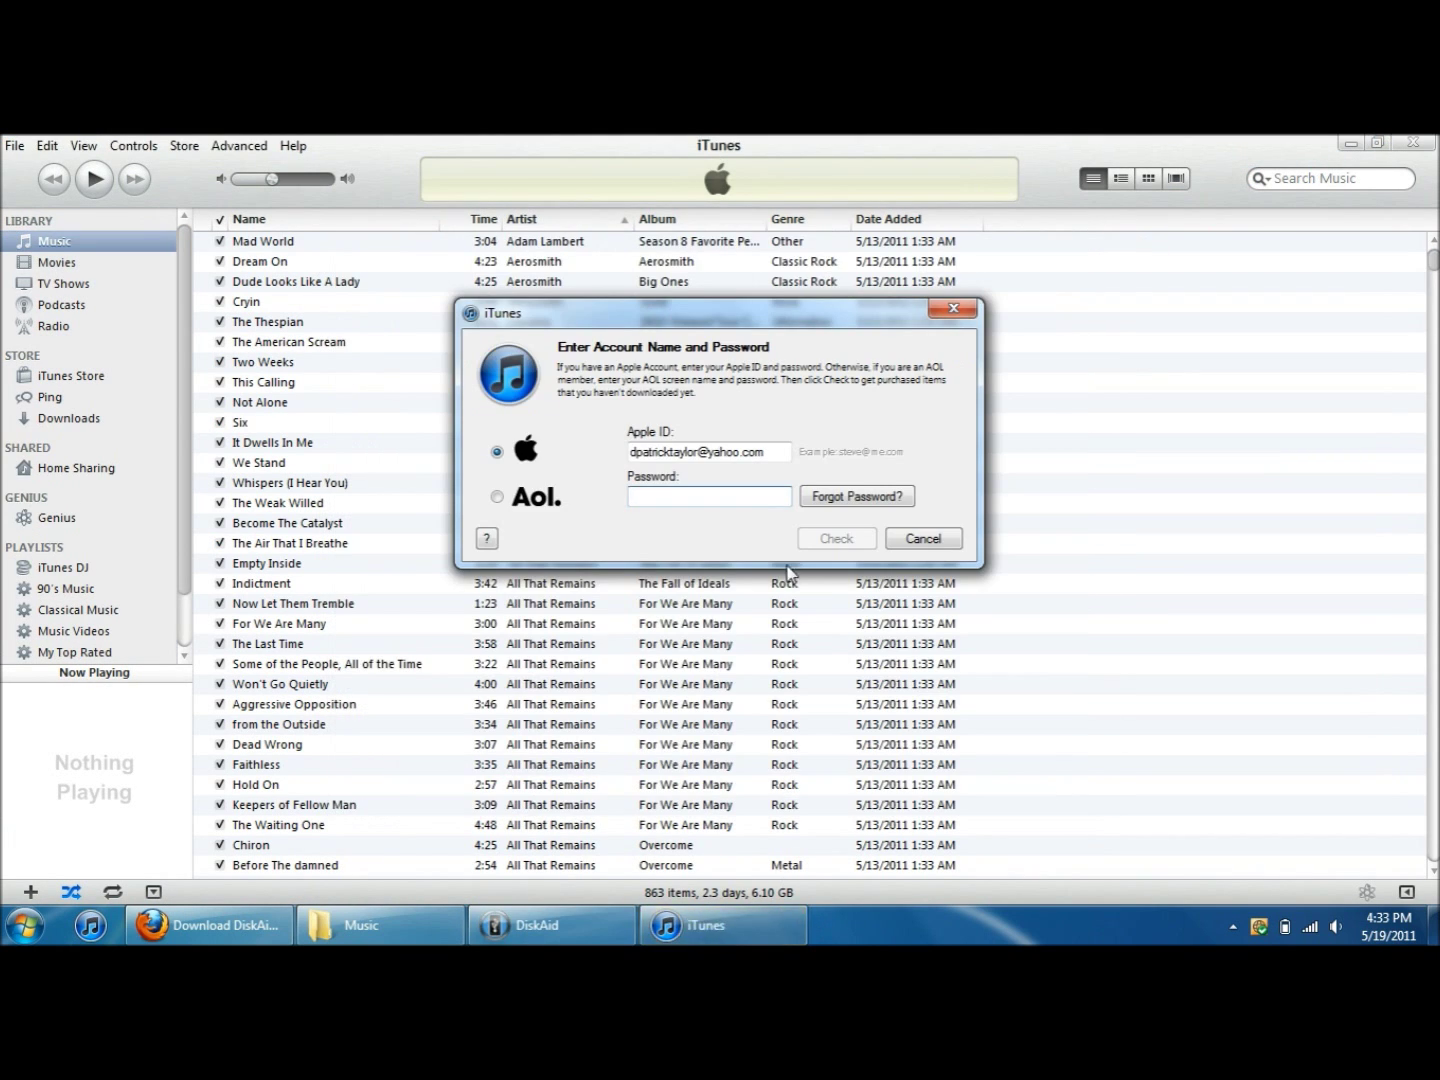
click(923, 540)
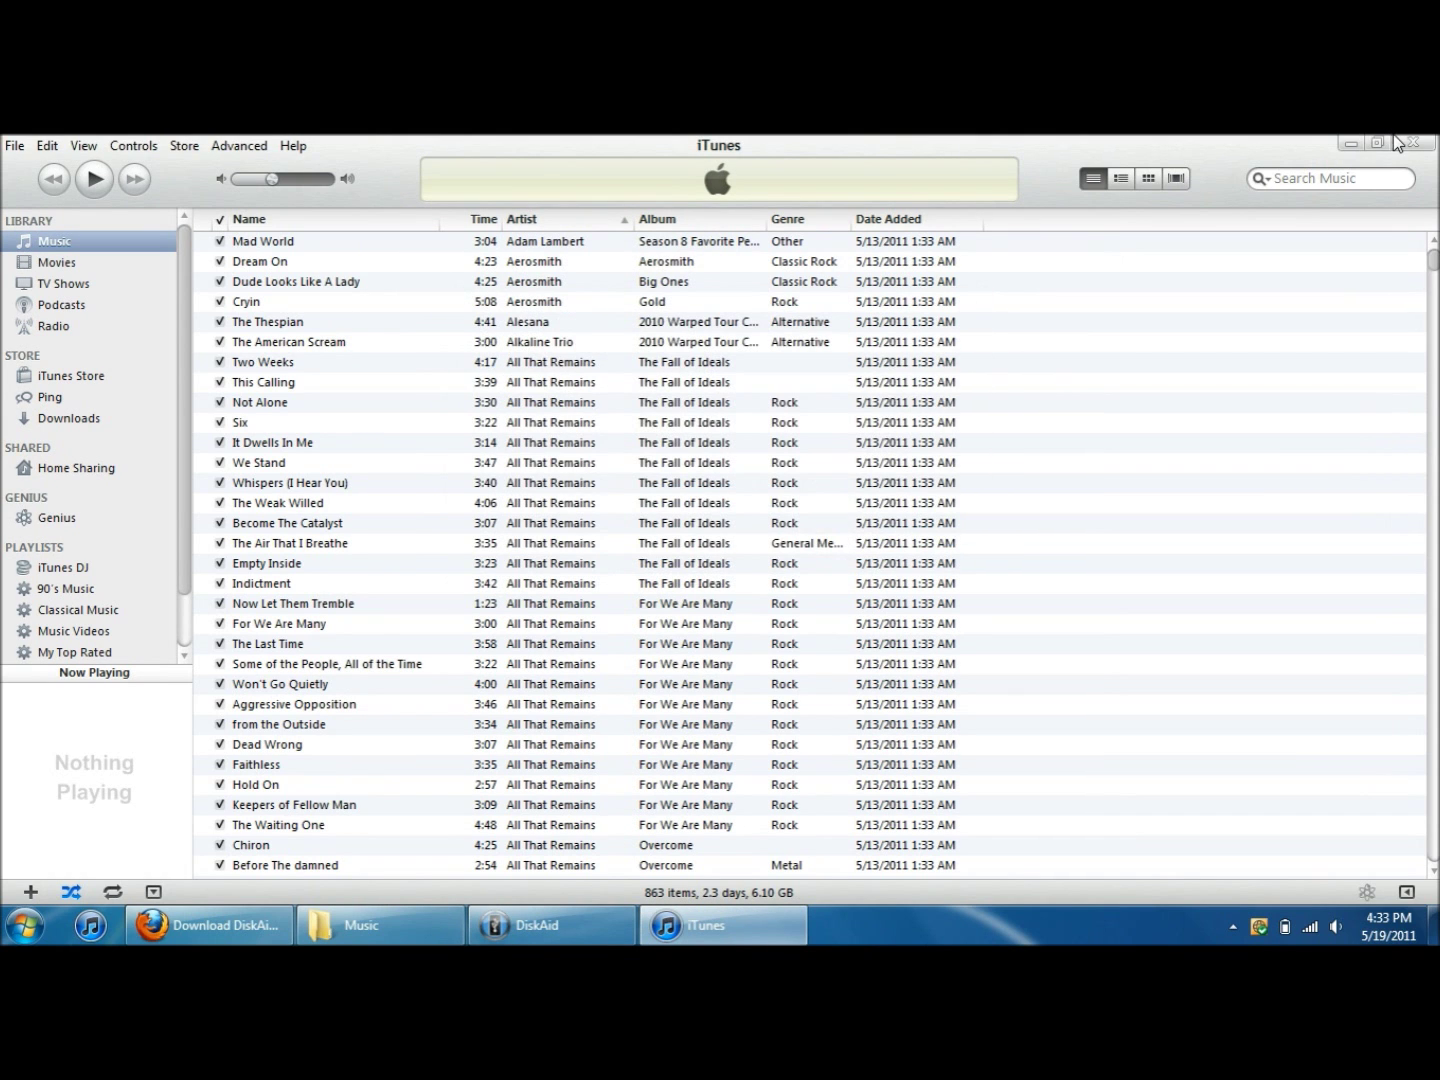
click(1350, 143)
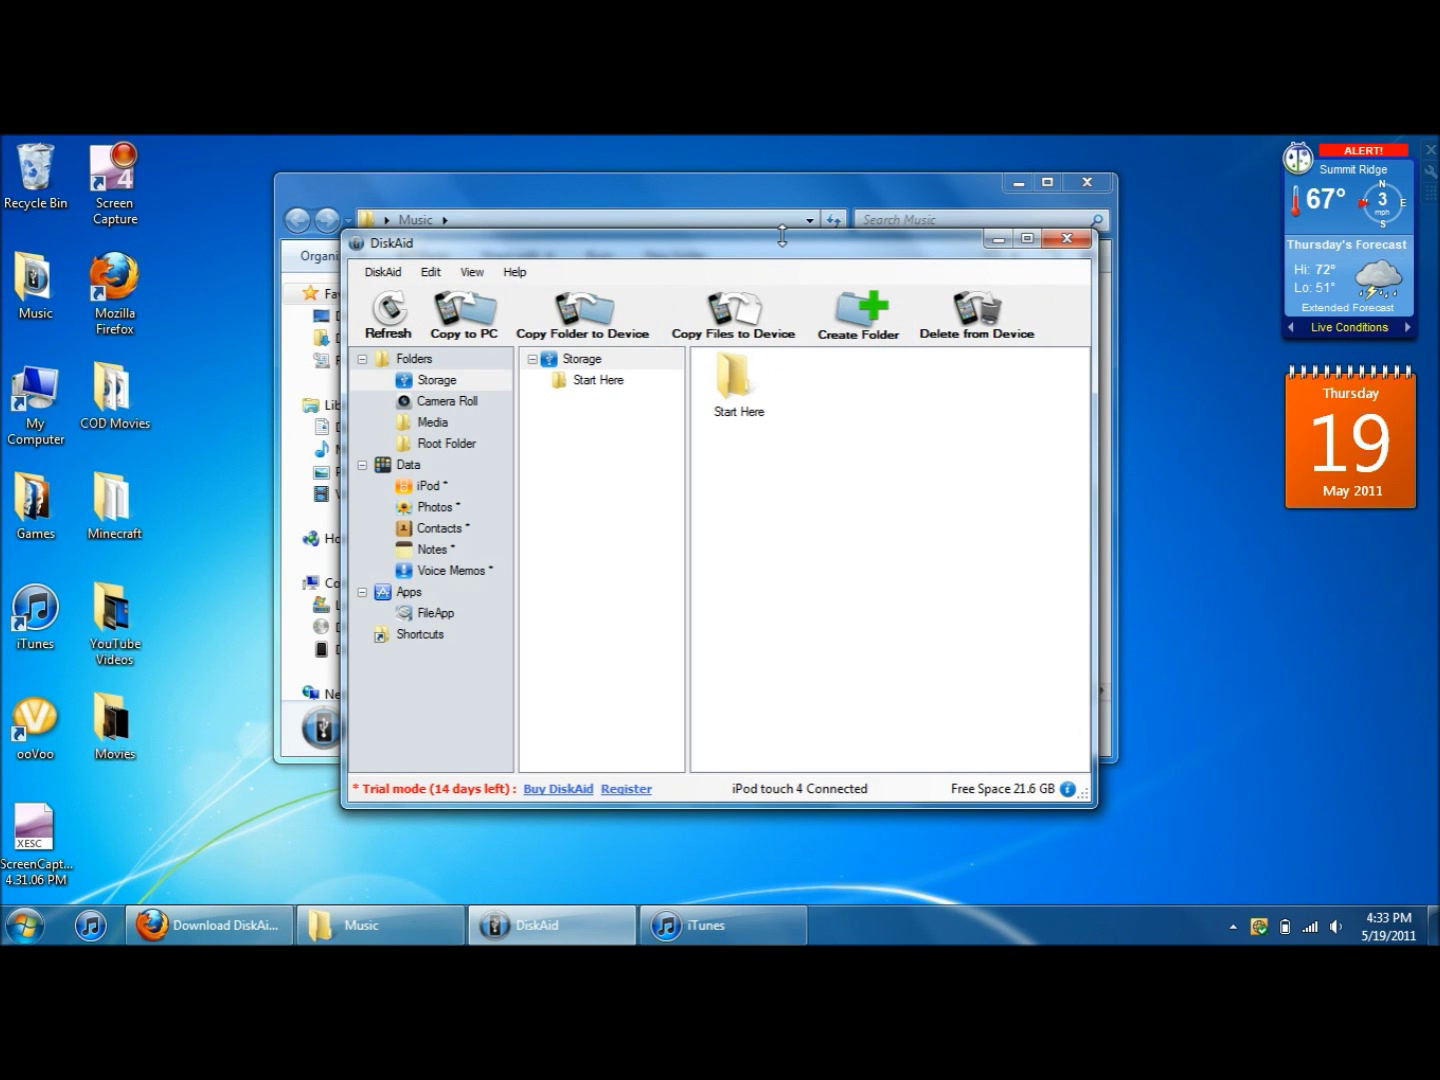
- Close the Music folder window behind DiskAid and reposition the DiskAid window on the desktop
drag(768, 252, 796, 324)
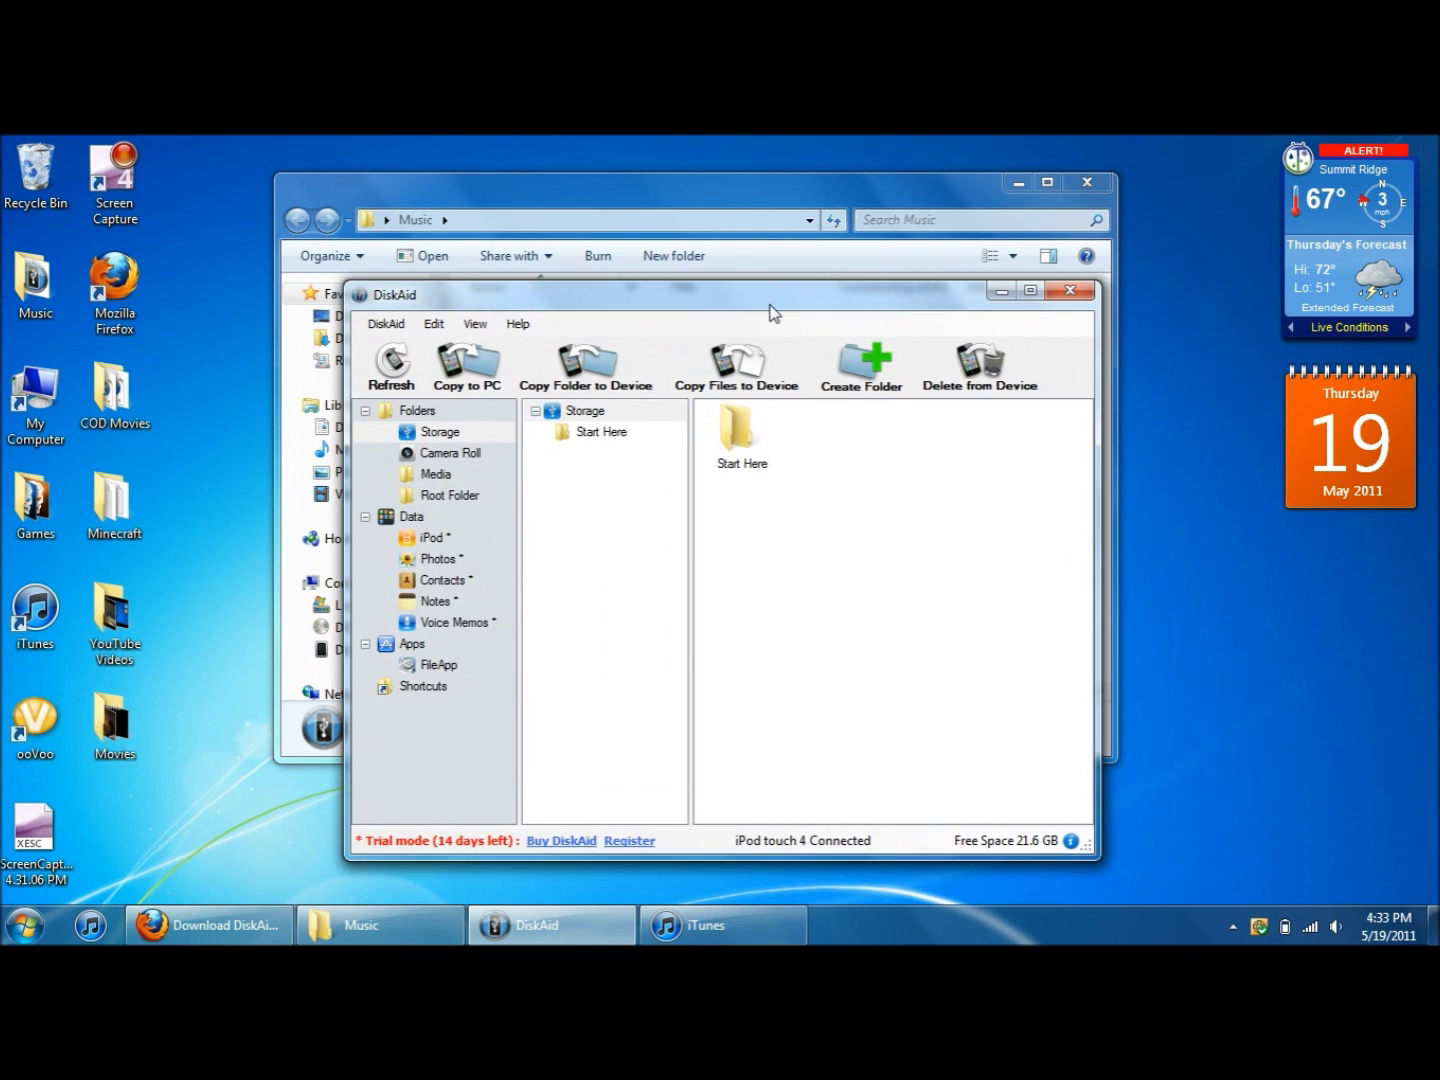
click(1087, 182)
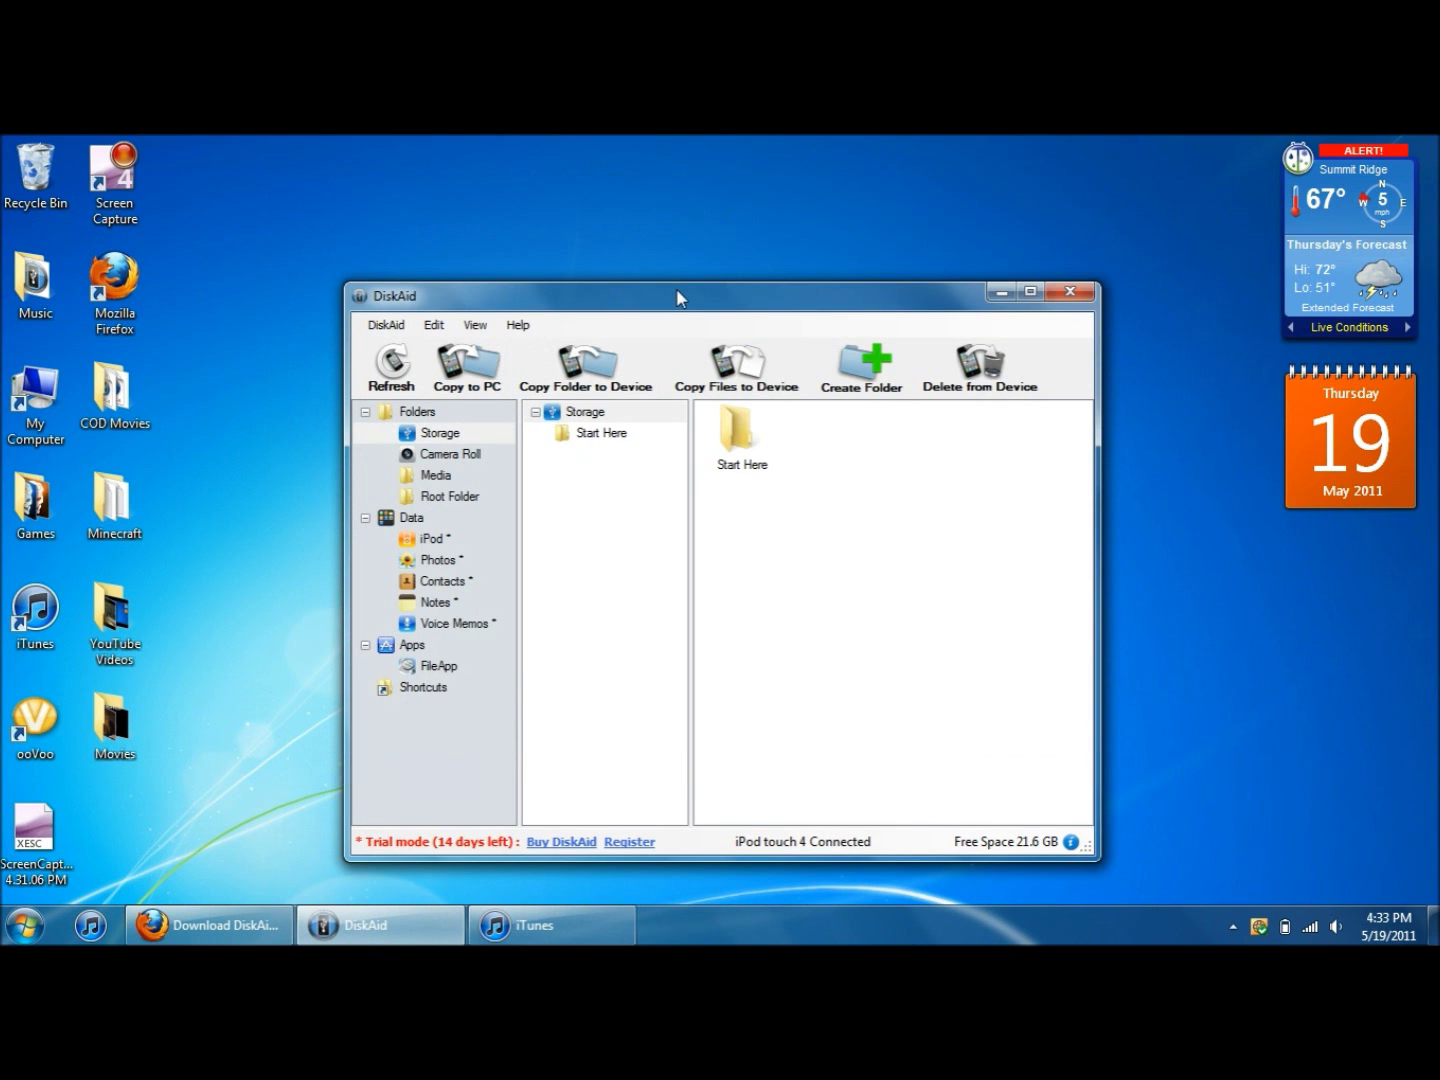
drag(677, 292, 656, 166)
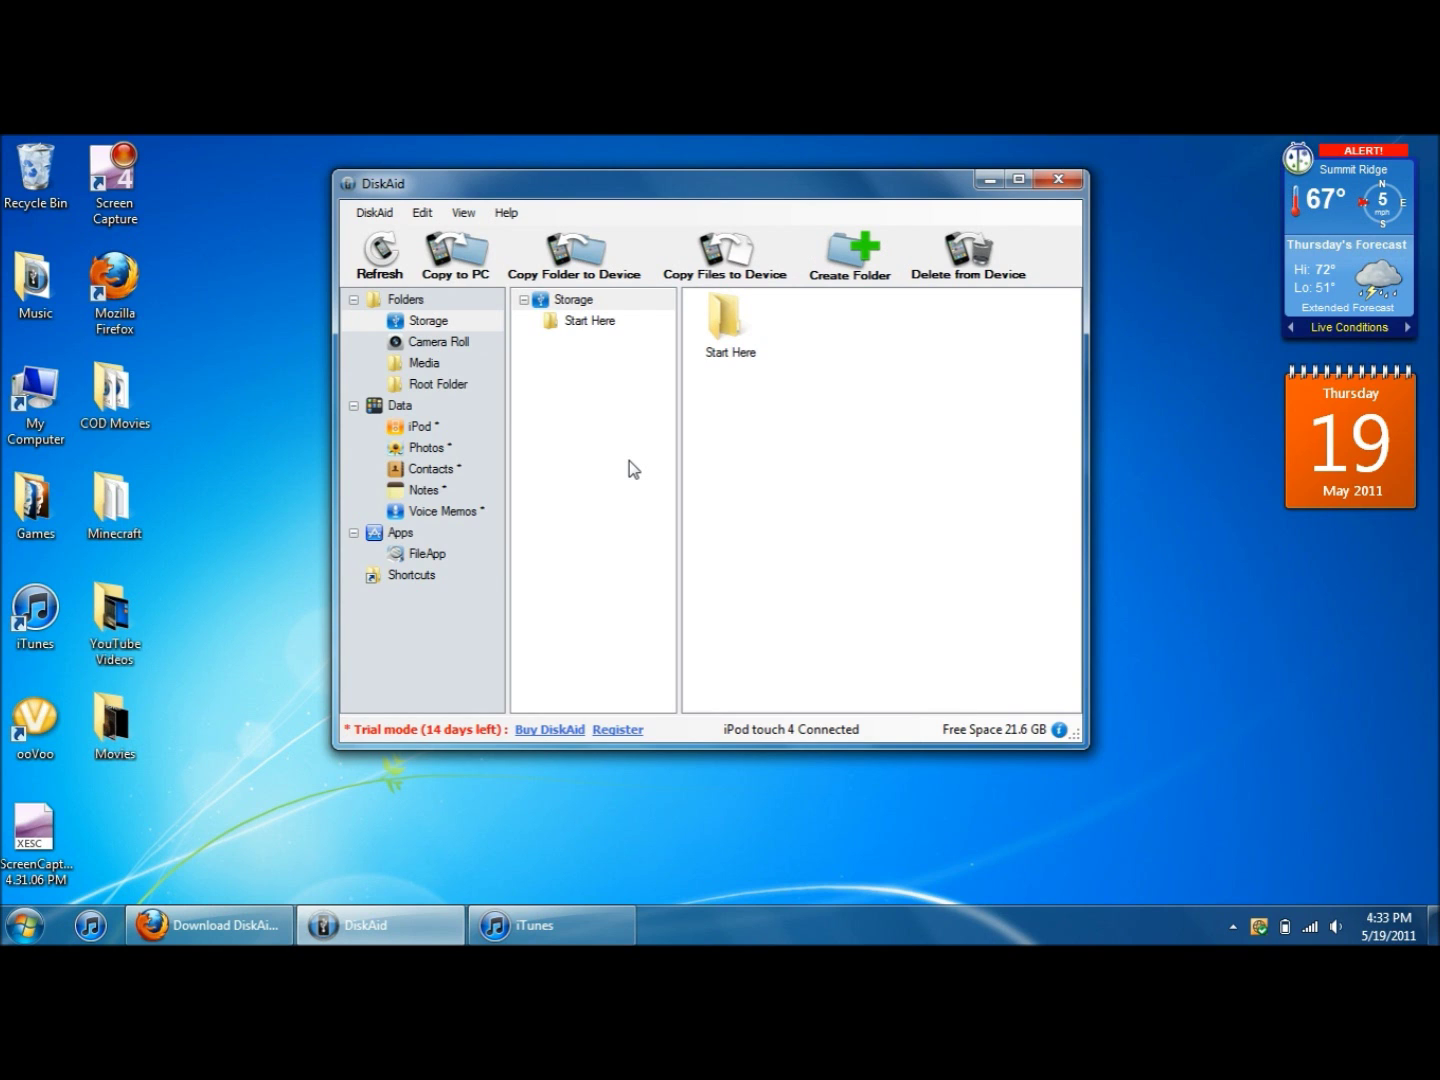
- Open the iPod's Media partition, accepting the caution message, and go to the Music folder inside iTunes_Control
click(424, 366)
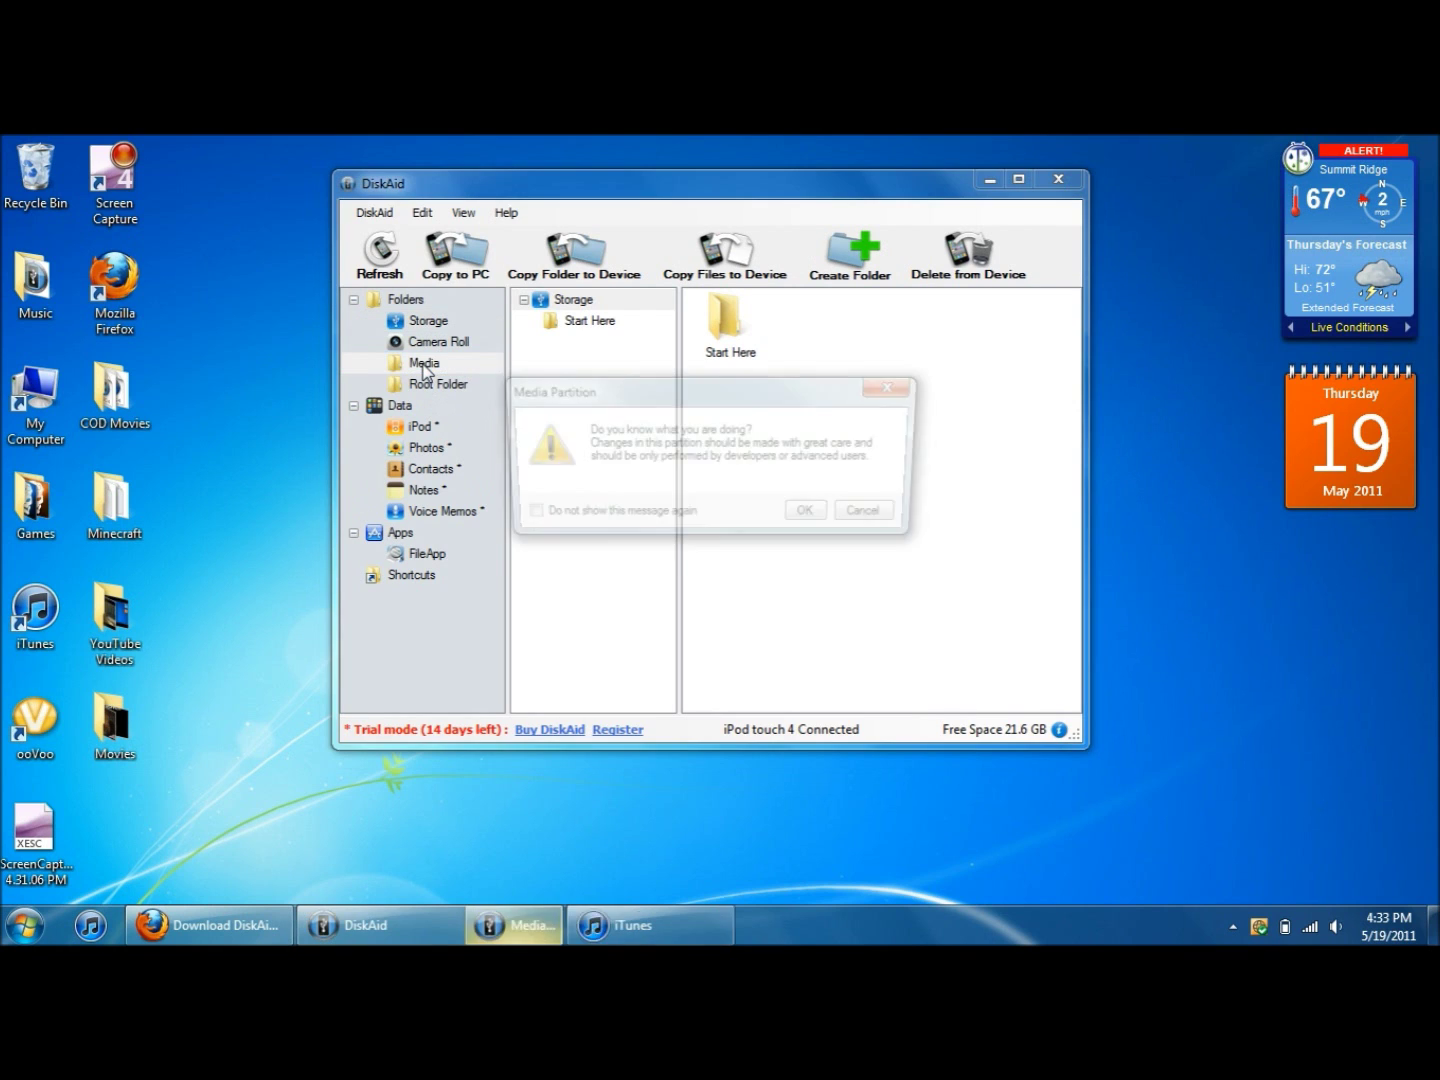
click(813, 516)
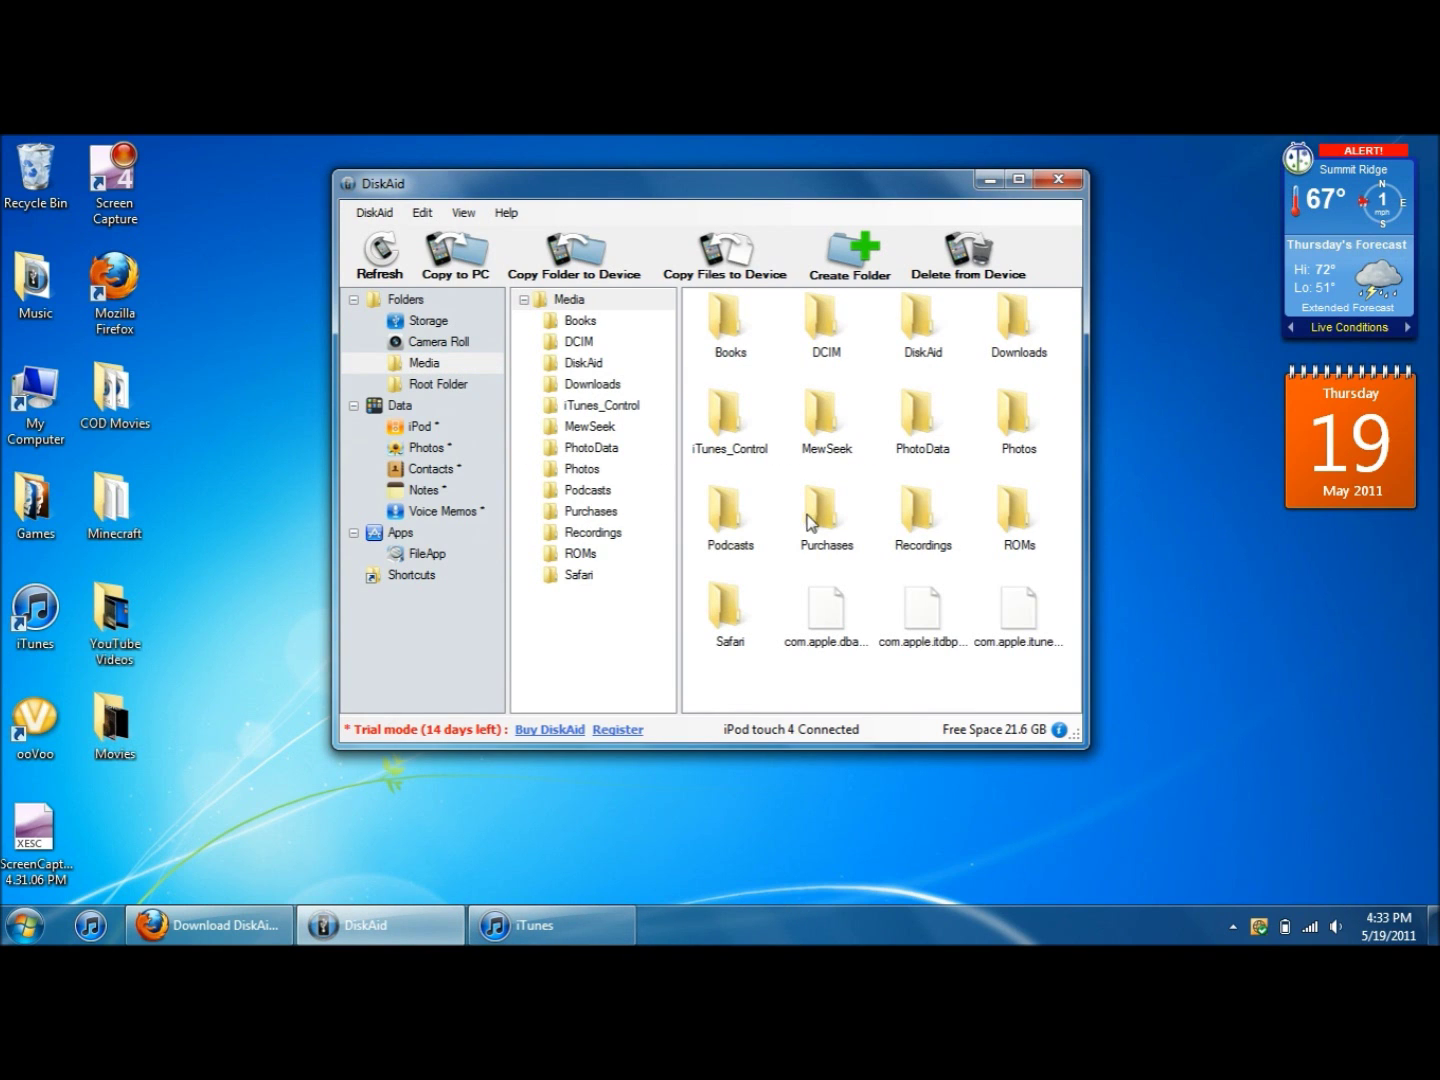
double_click(617, 410)
double_click(628, 406)
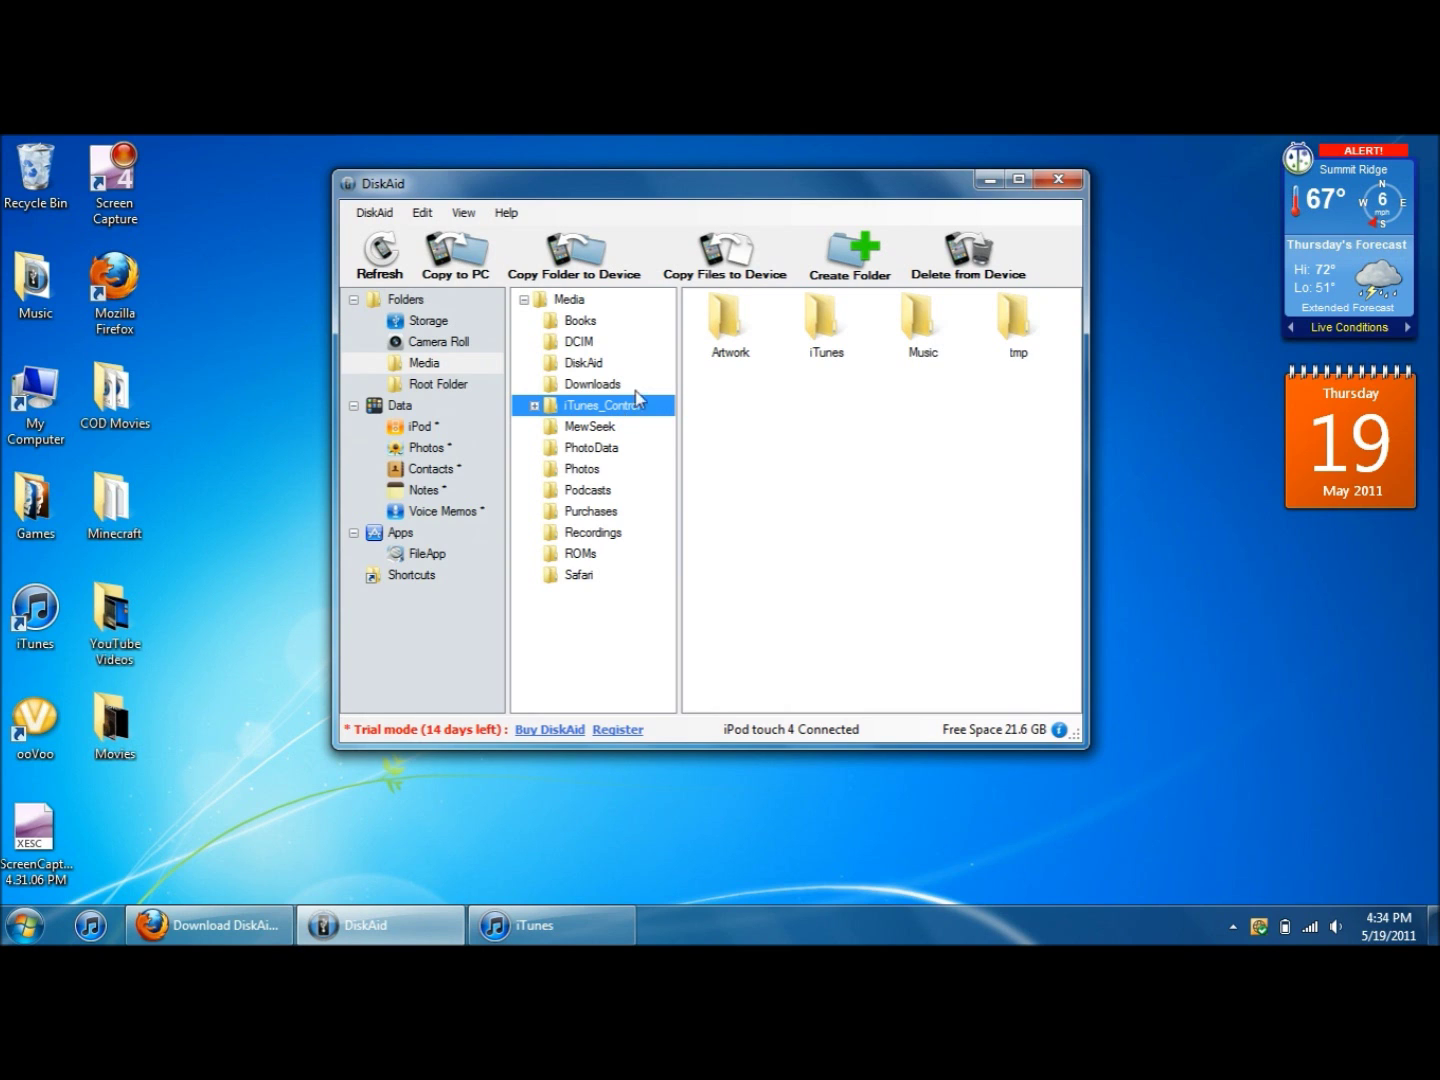
click(536, 406)
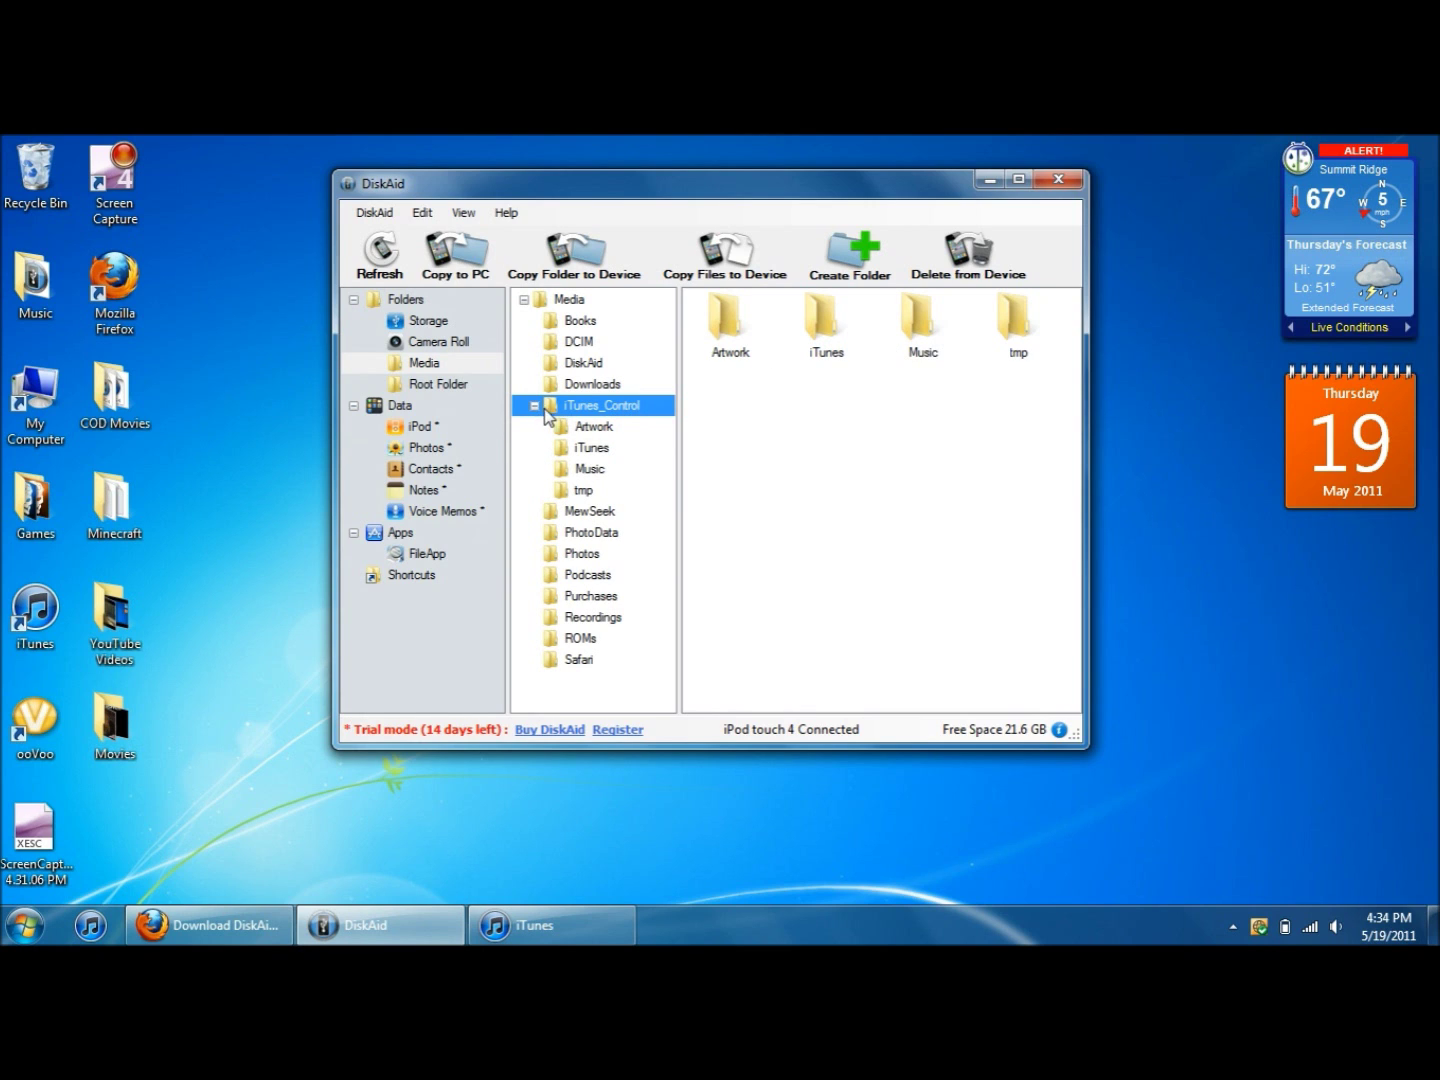
double_click(597, 470)
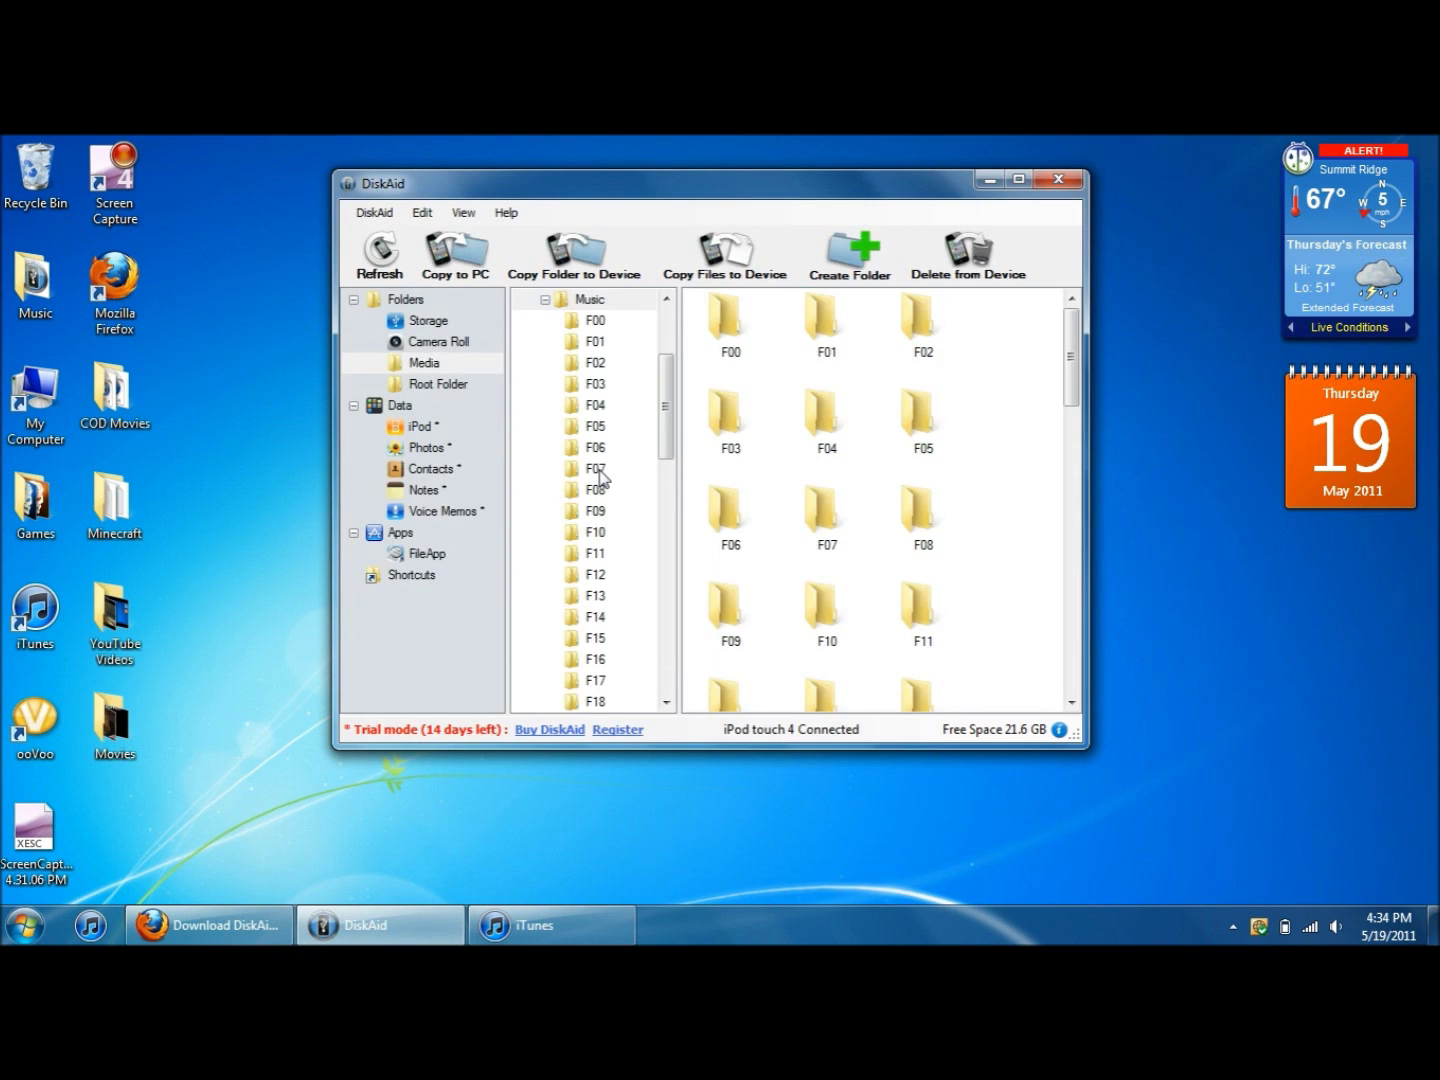
- Look through the numbered folders in the iPod's Music folder and select them all
drag(1073, 355, 1070, 615)
drag(1064, 510, 1062, 329)
click(725, 316)
key(ctrl+a)
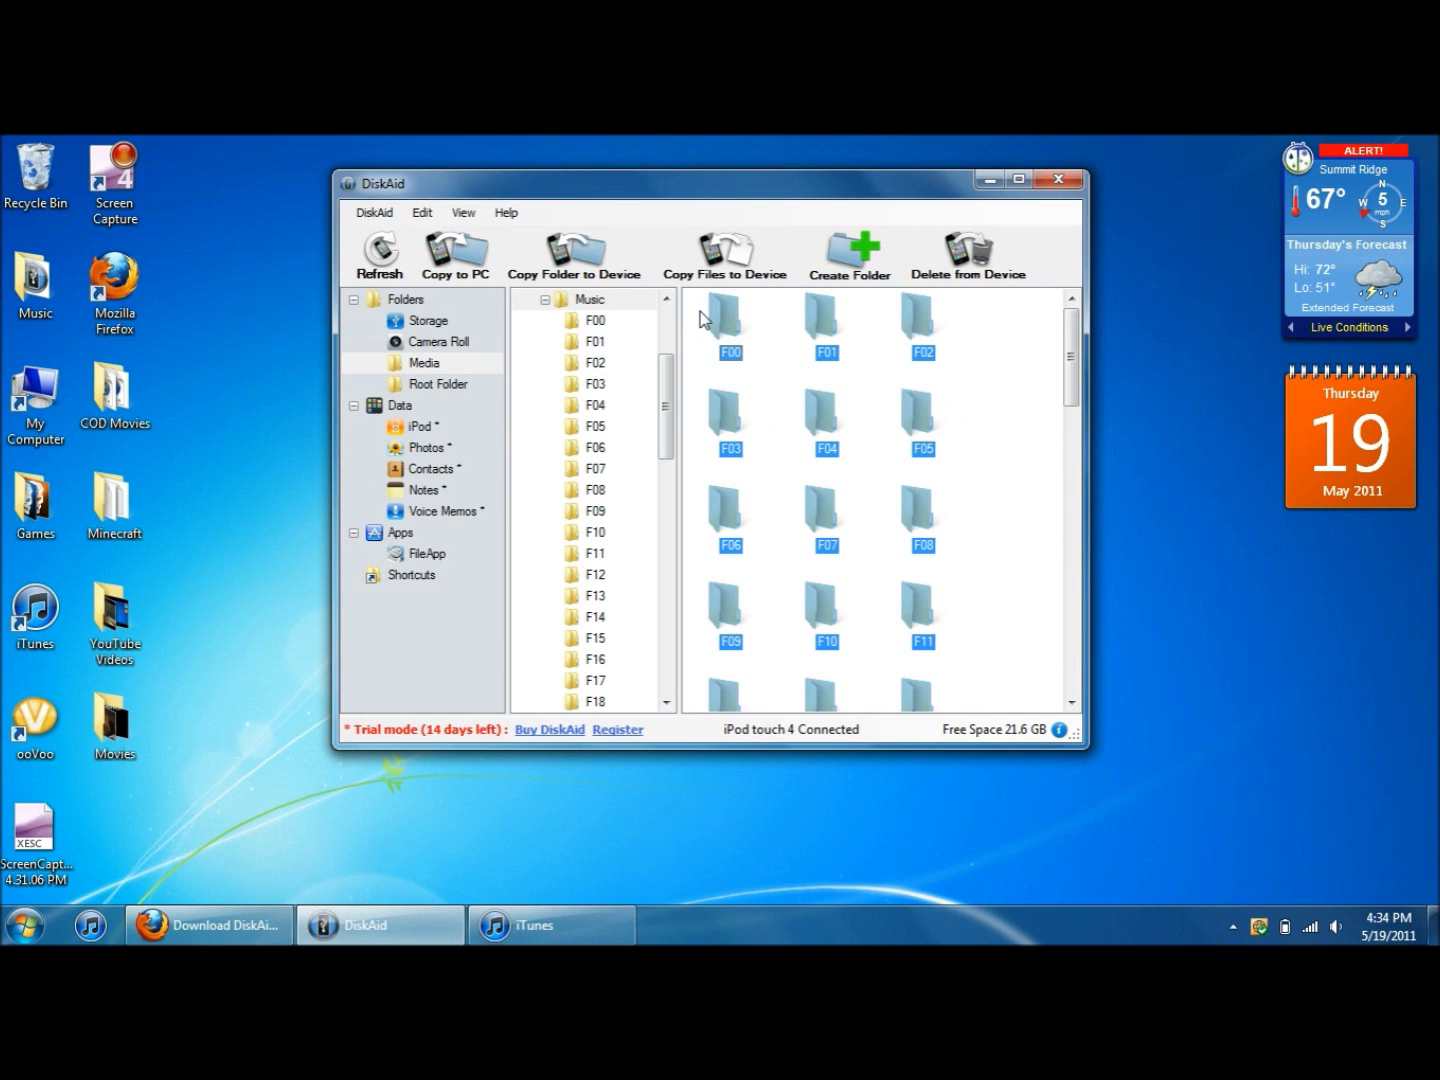
- Try selecting folders F00 through F49 with a selection box, clear the selection and return to the first folder
click(703, 330)
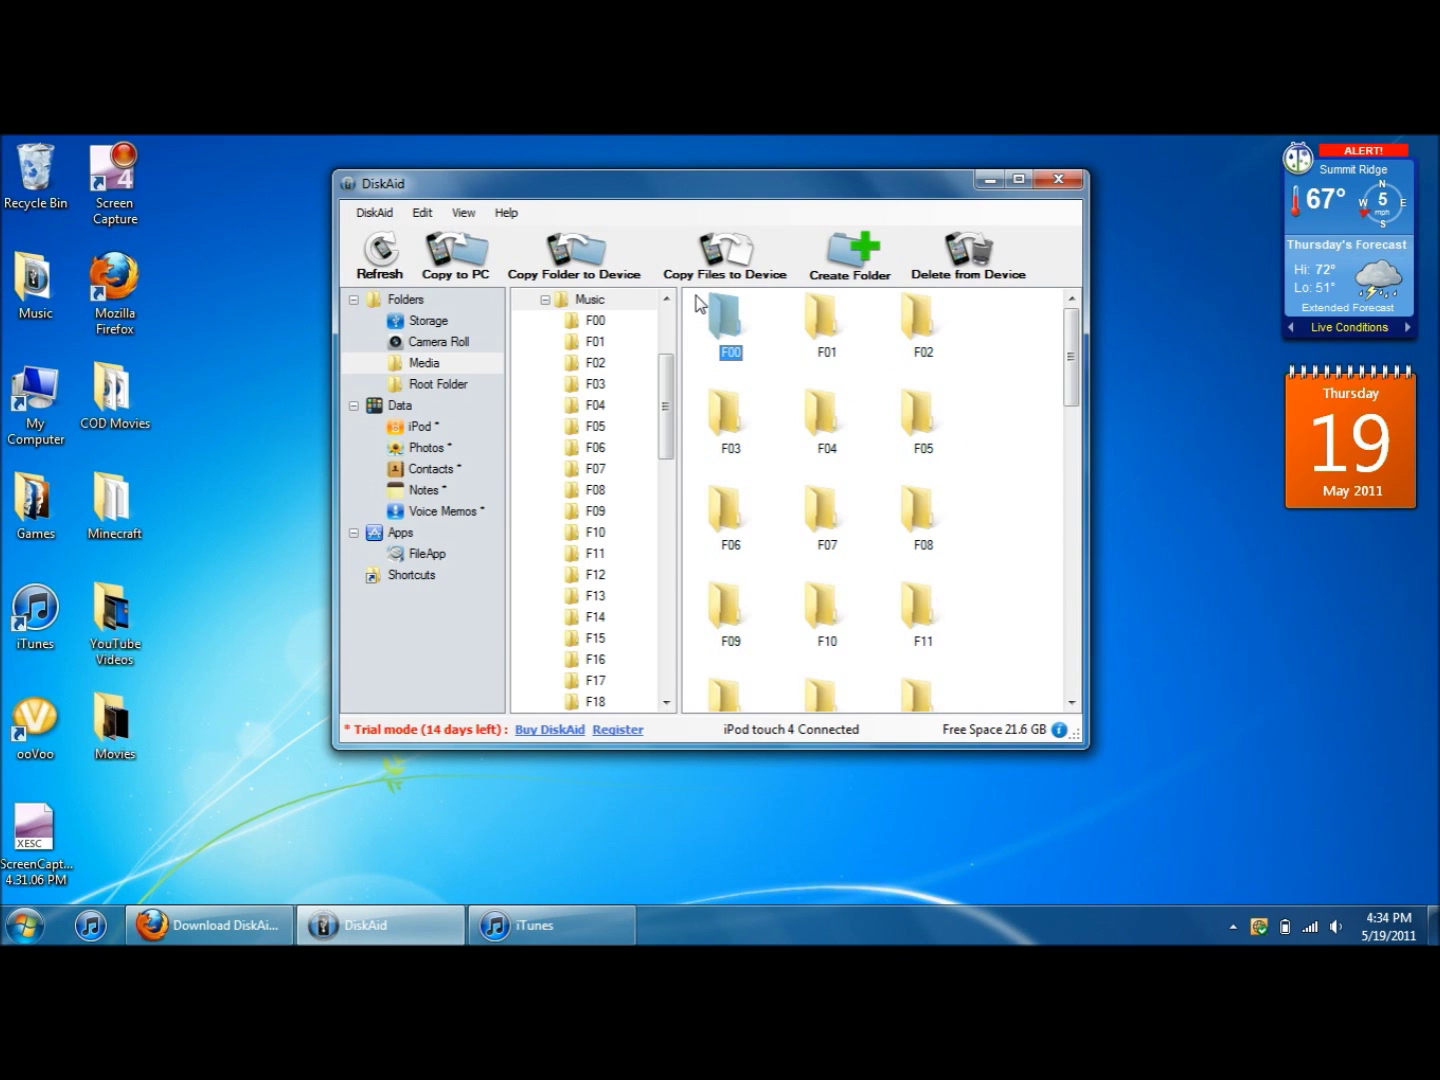
drag(703, 311, 1044, 812)
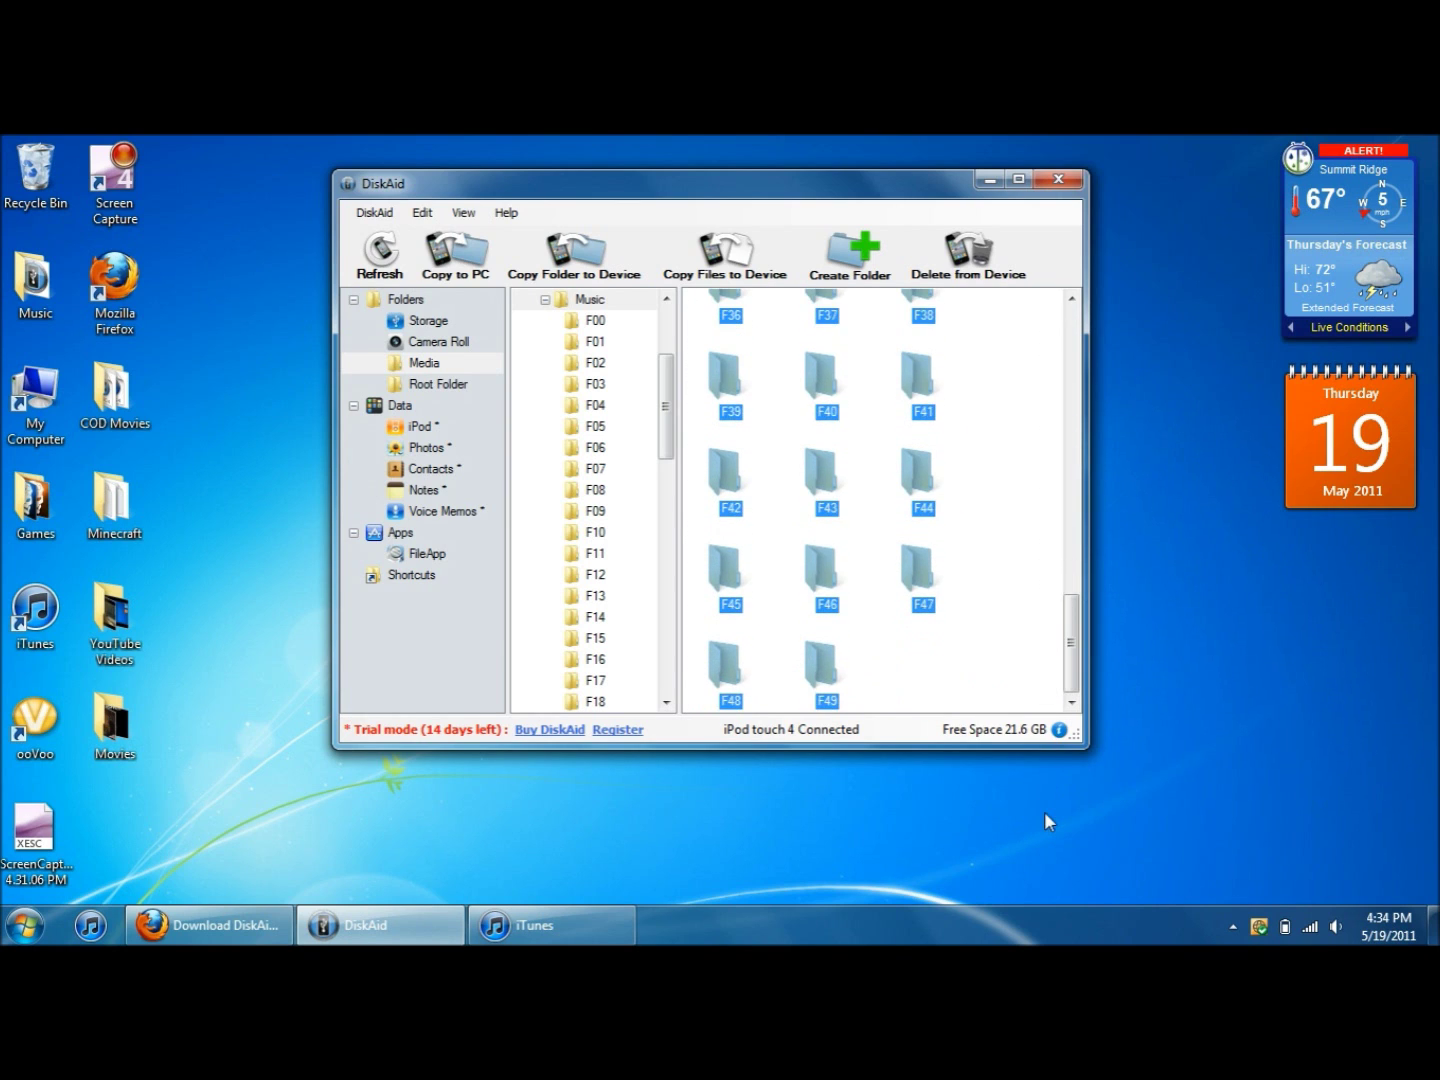
click(996, 609)
click(904, 570)
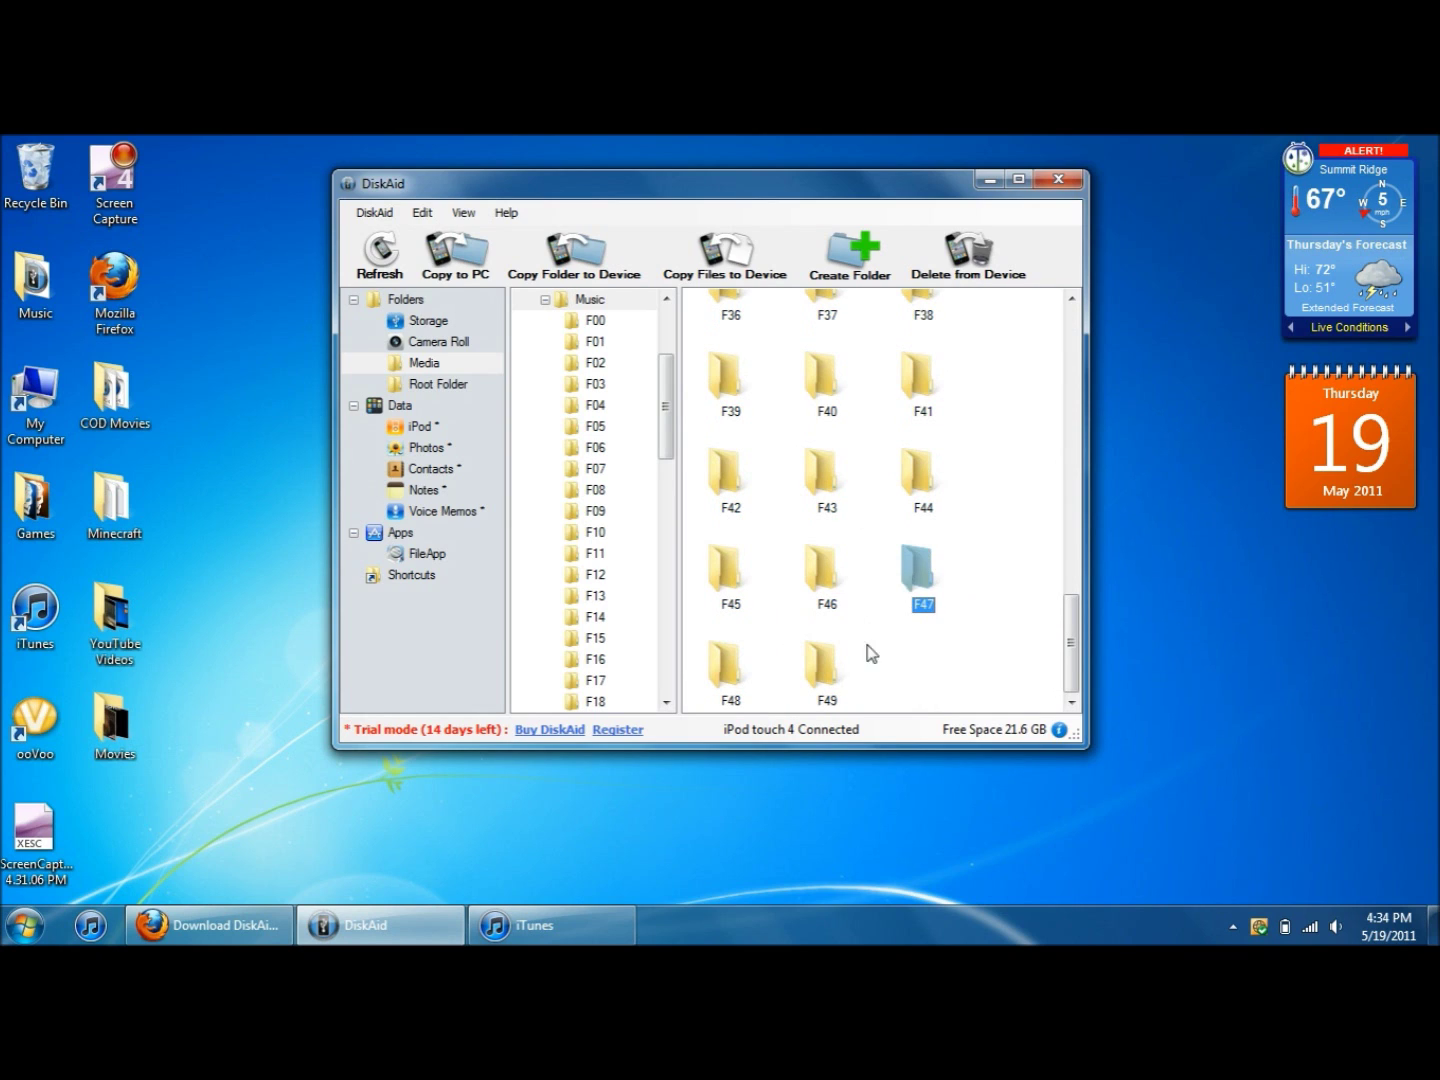
click(820, 676)
drag(1071, 648, 1057, 340)
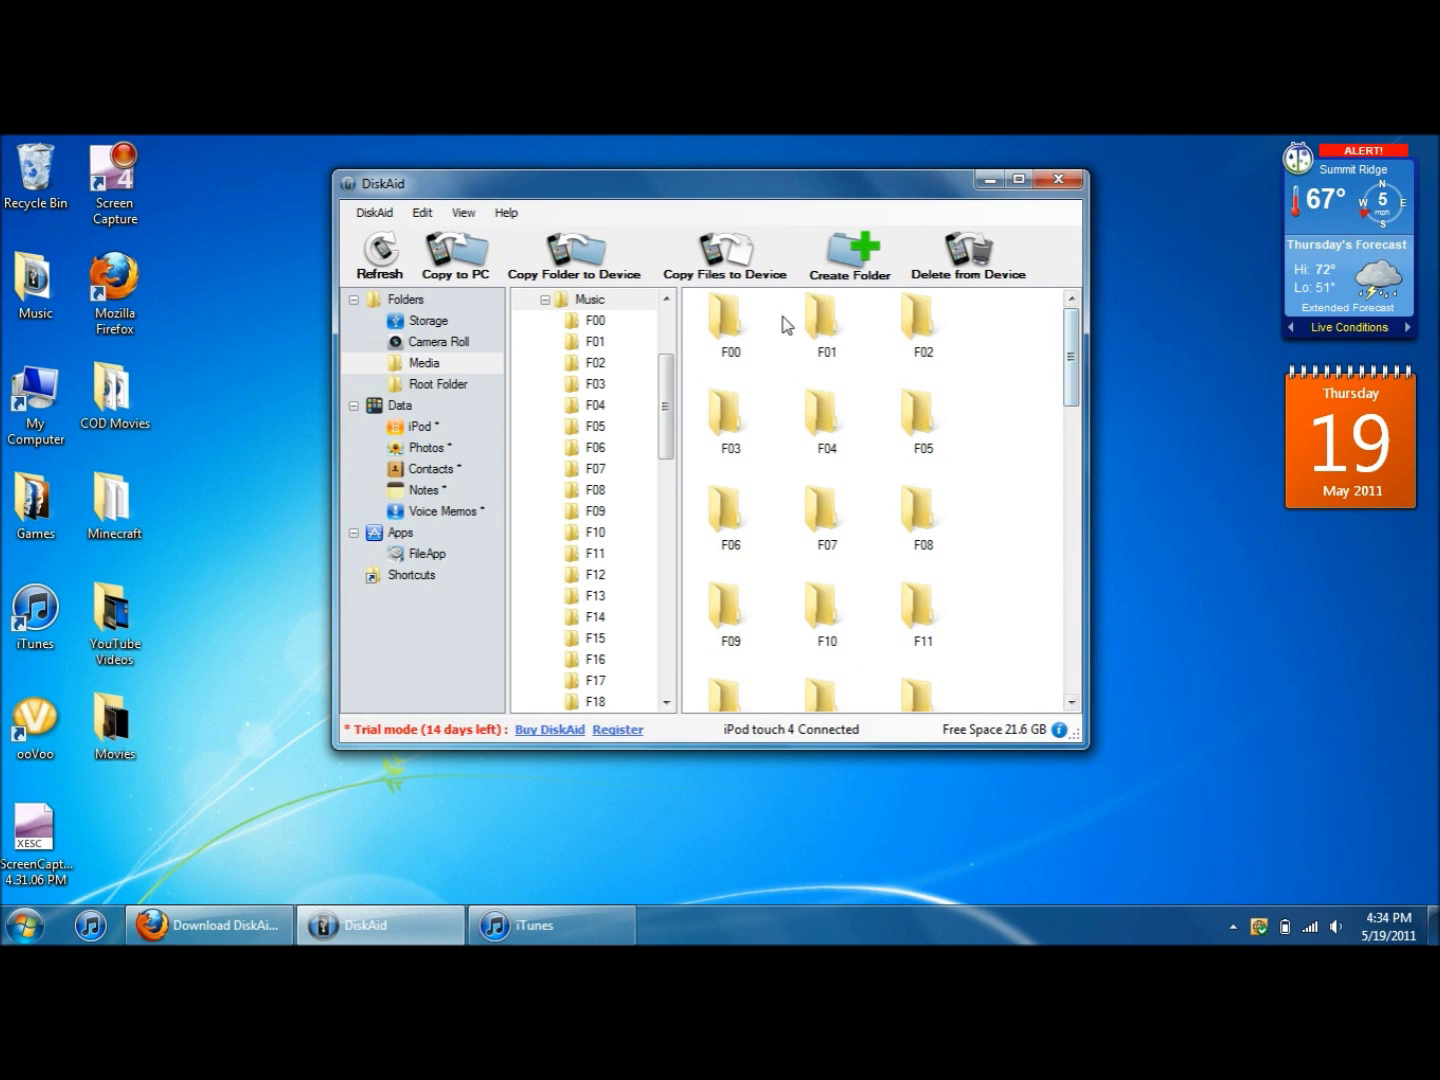
- Select all the iPod's music folders, bring up their Copy to PC option and close DiskAid without copying
key(ctrl+a)
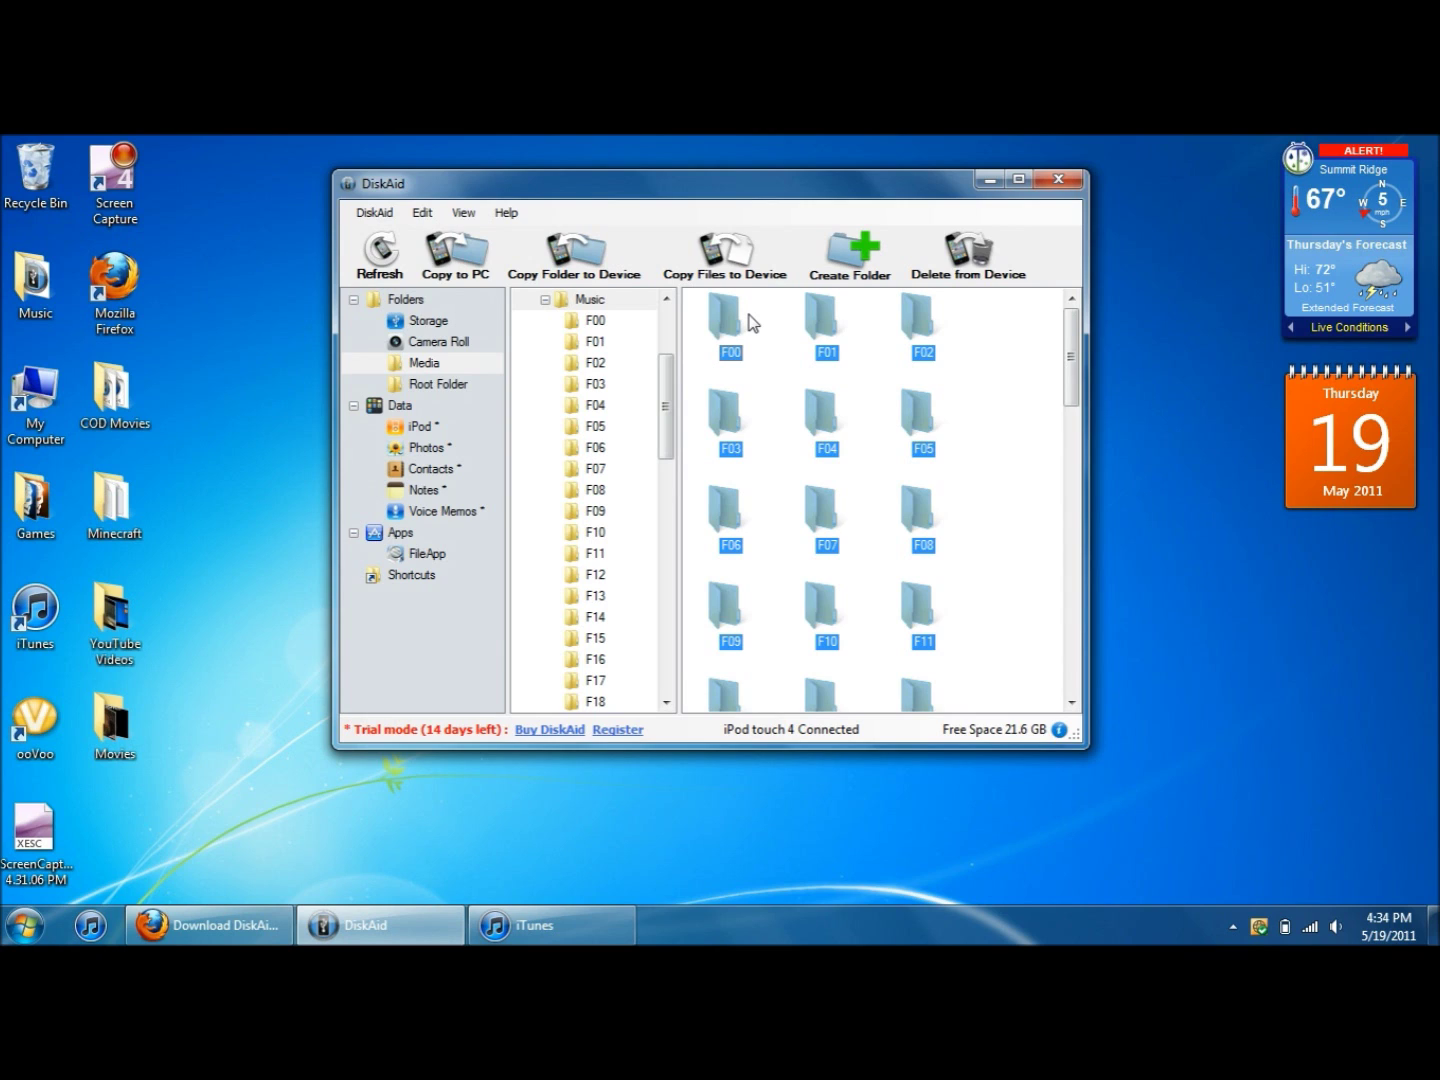
right_click(735, 318)
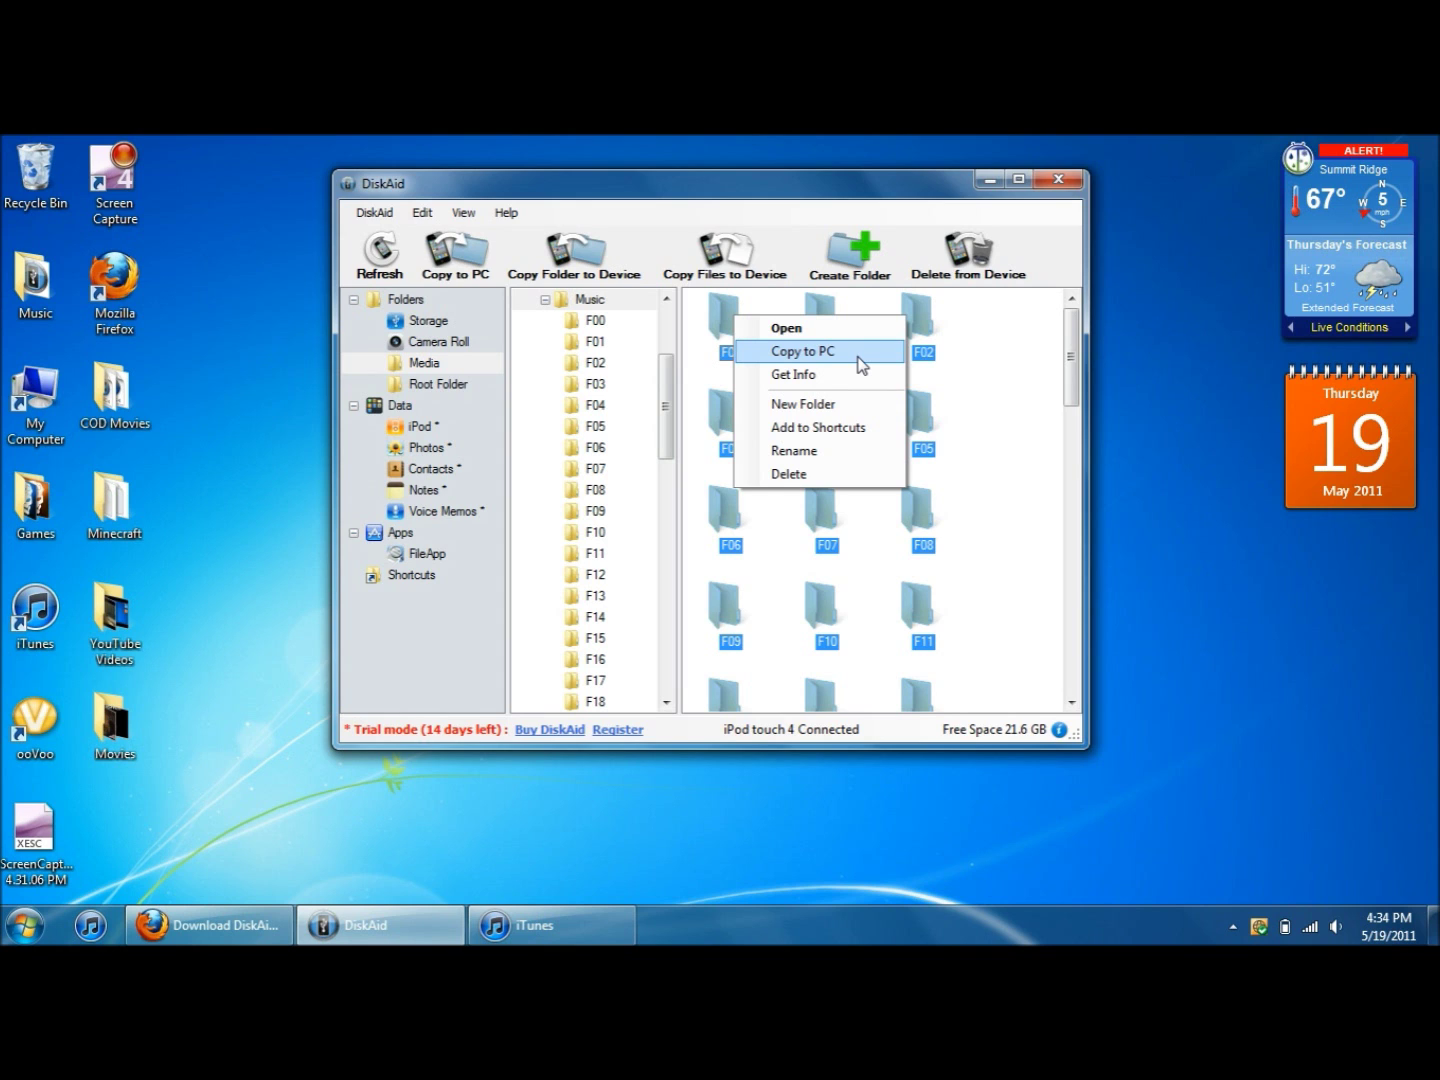
click(1060, 181)
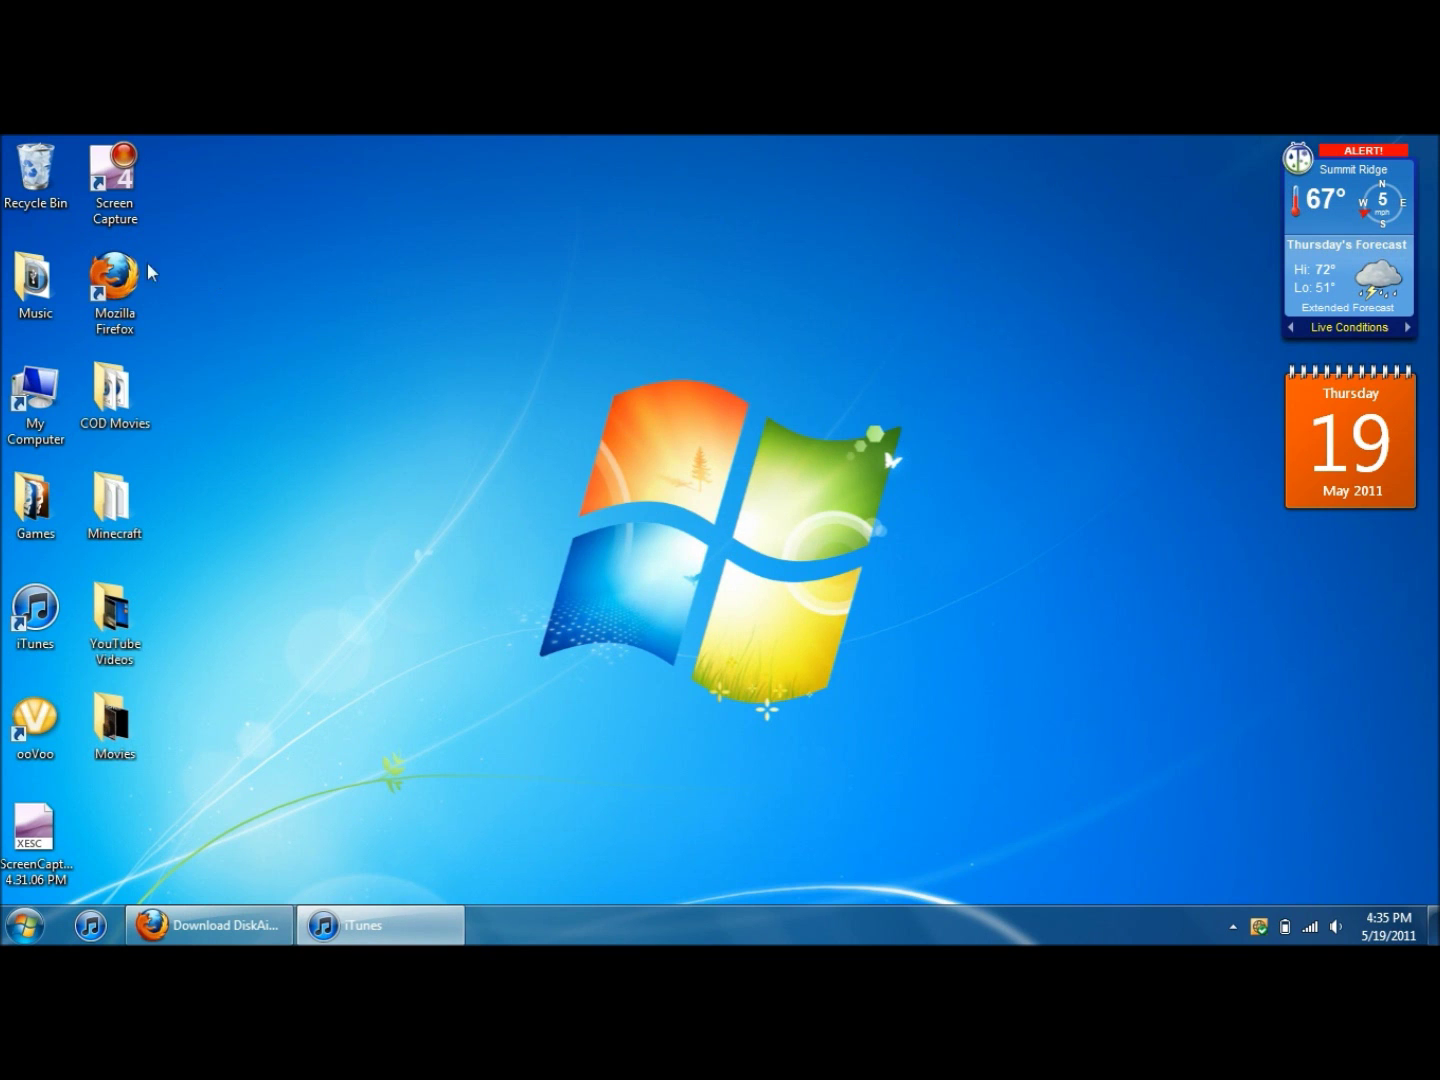
- Open the desktop's Music folder and its Music subfolder, and look through the numbered folders on the PC
double_click(38, 290)
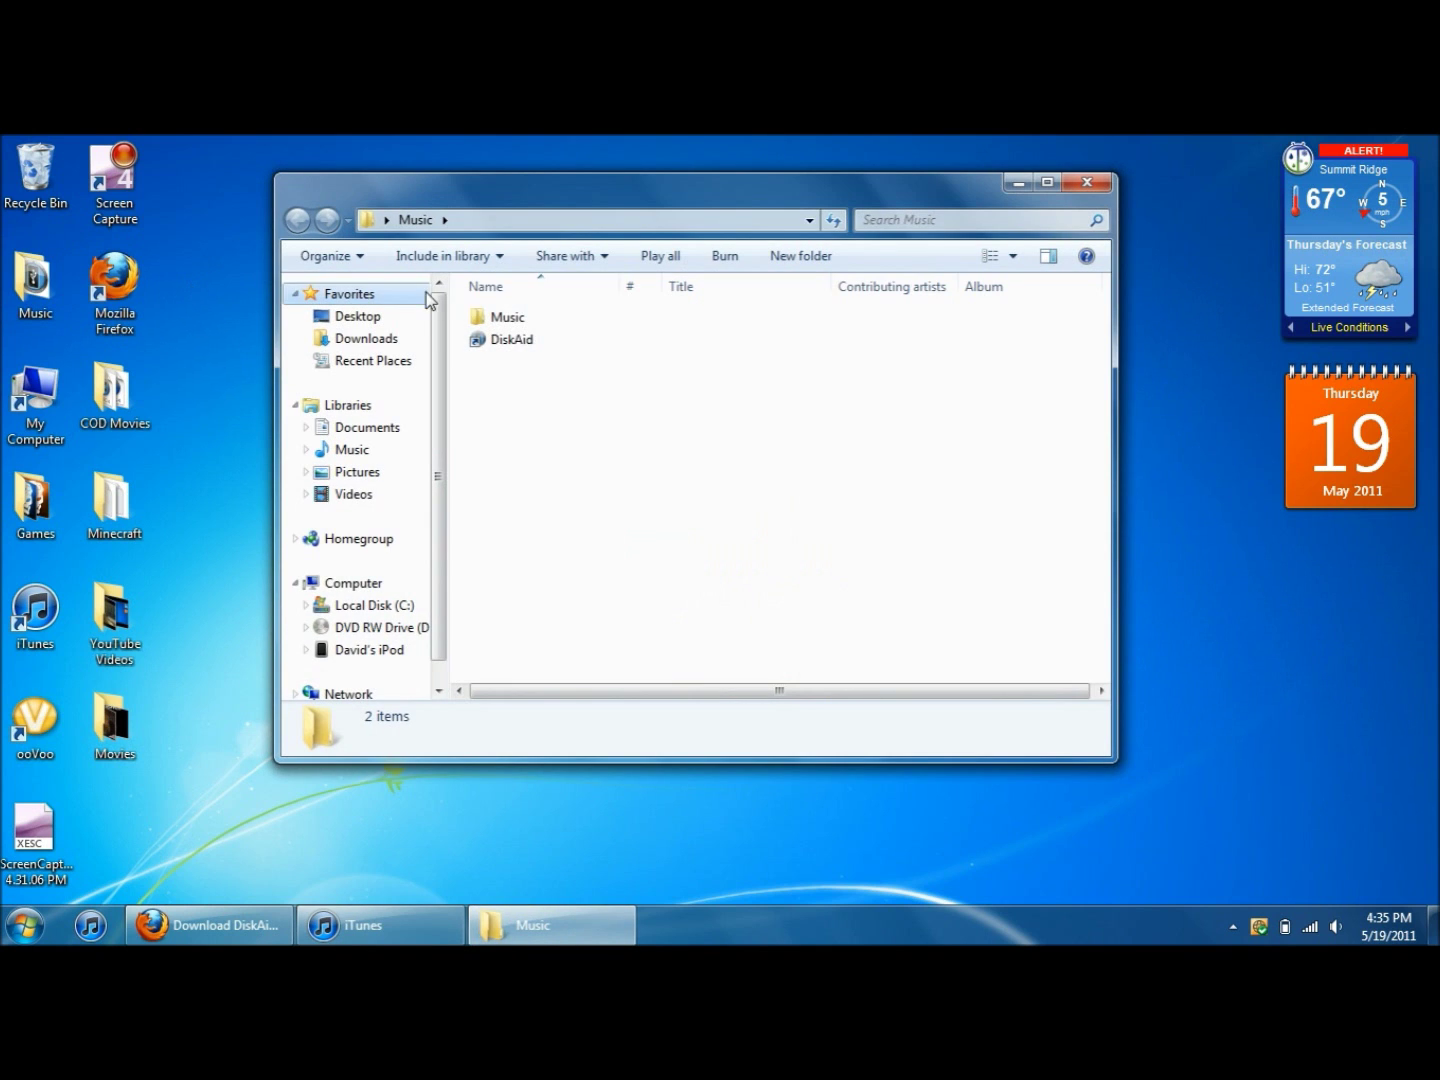
click(525, 326)
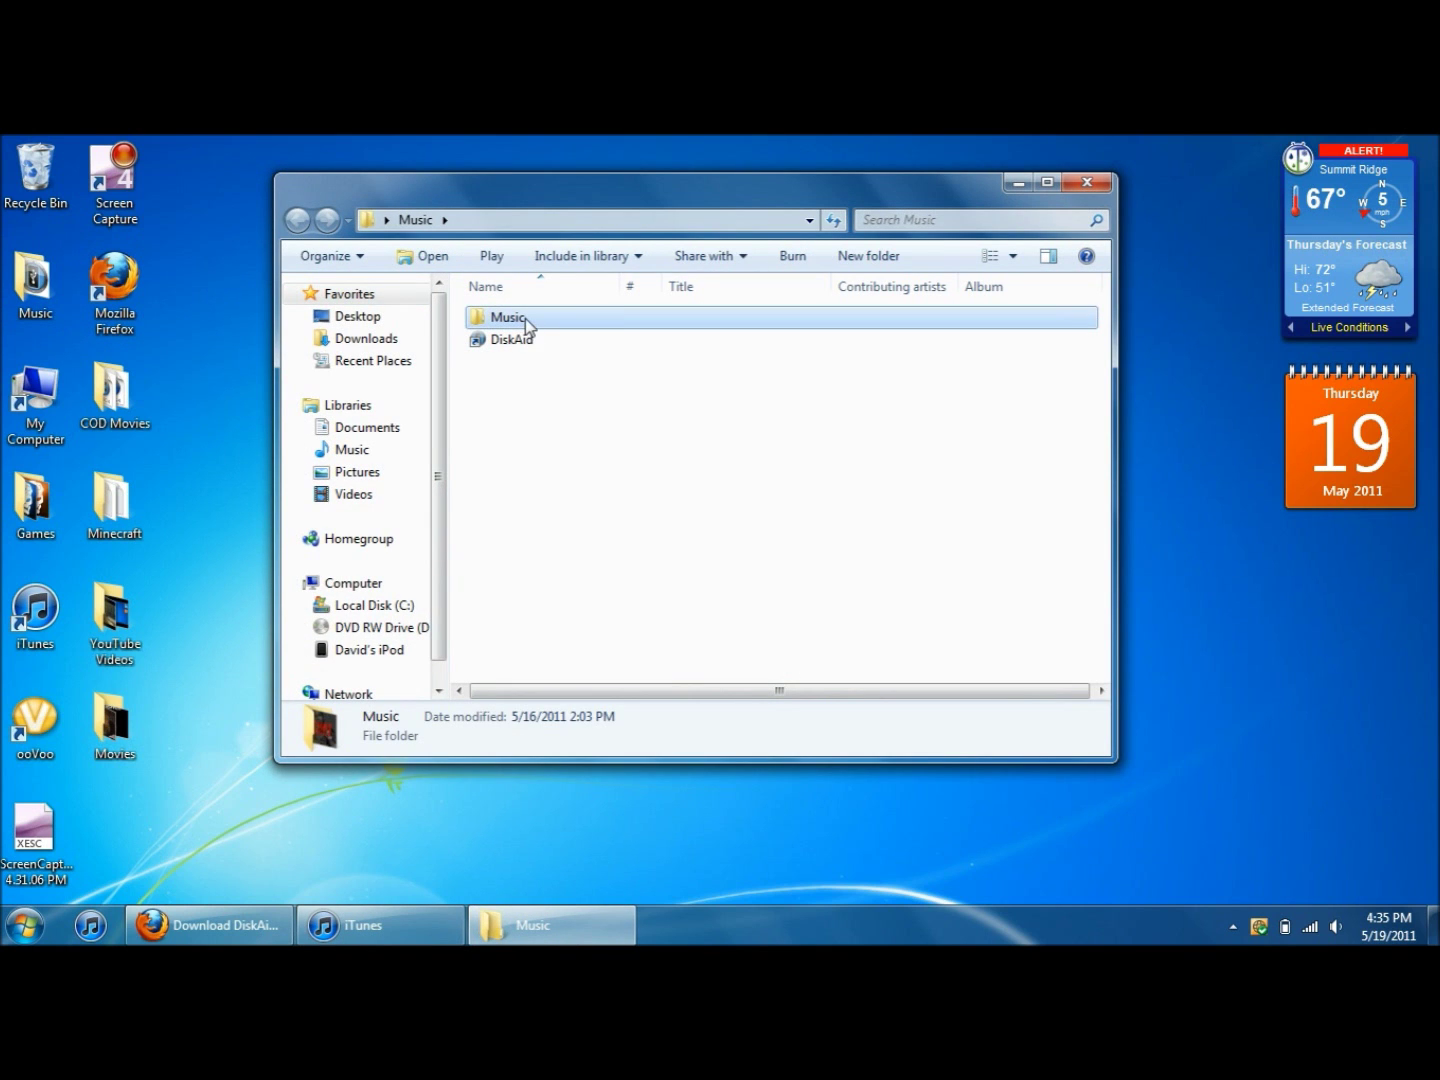
double_click(525, 318)
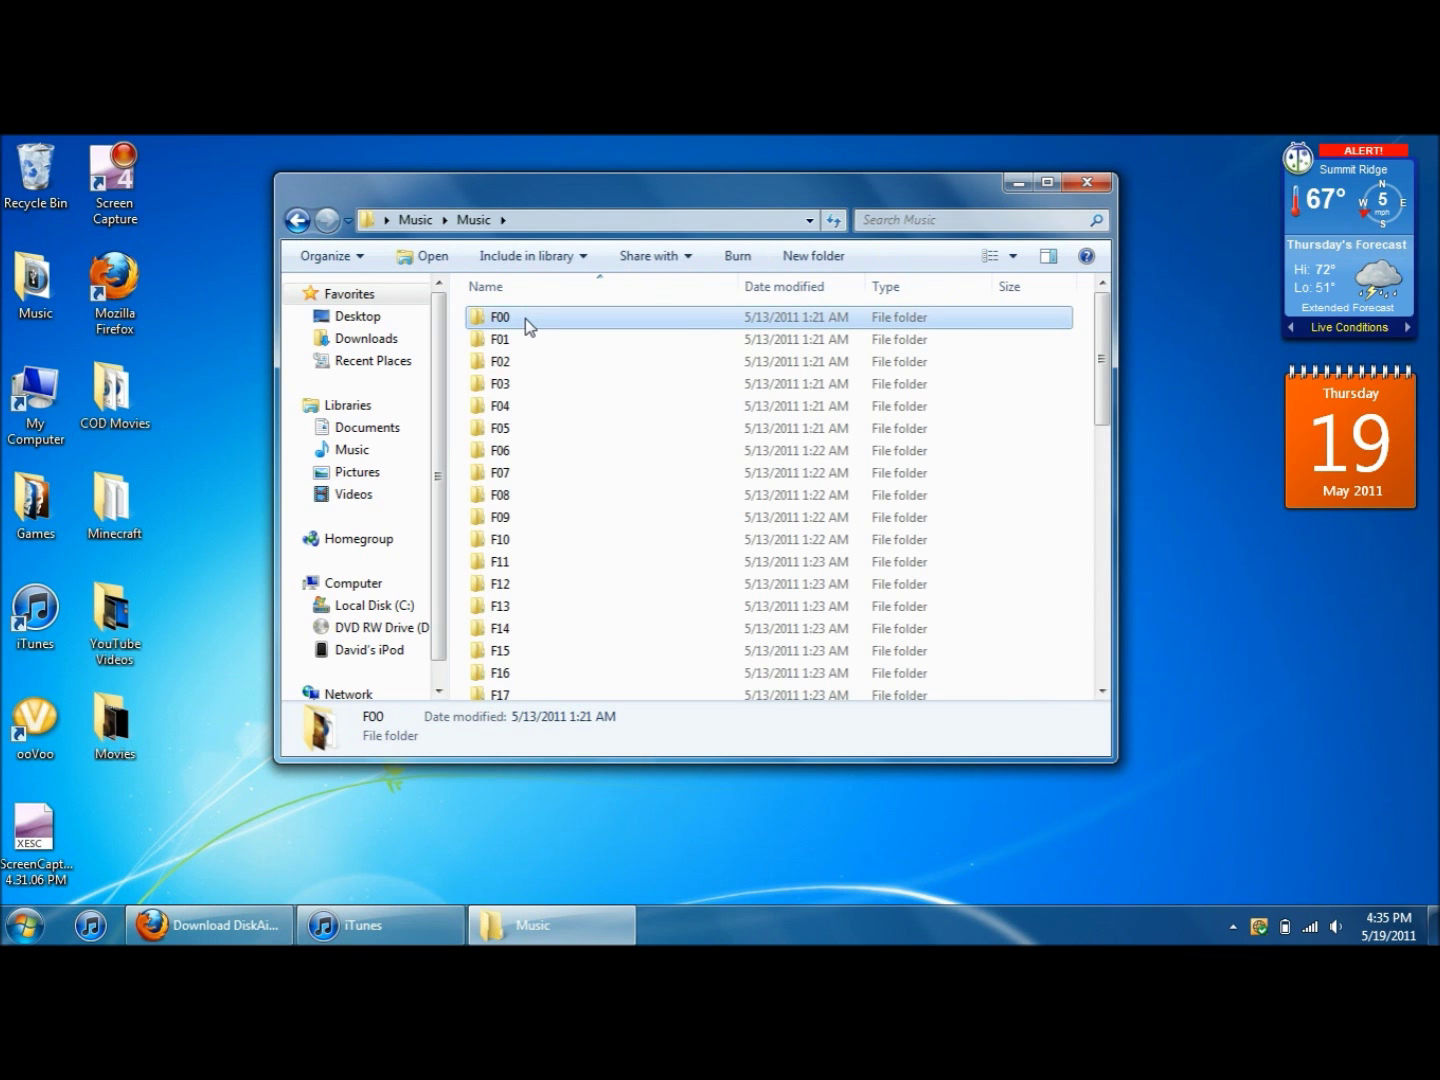
scroll(595, 450, down, 7)
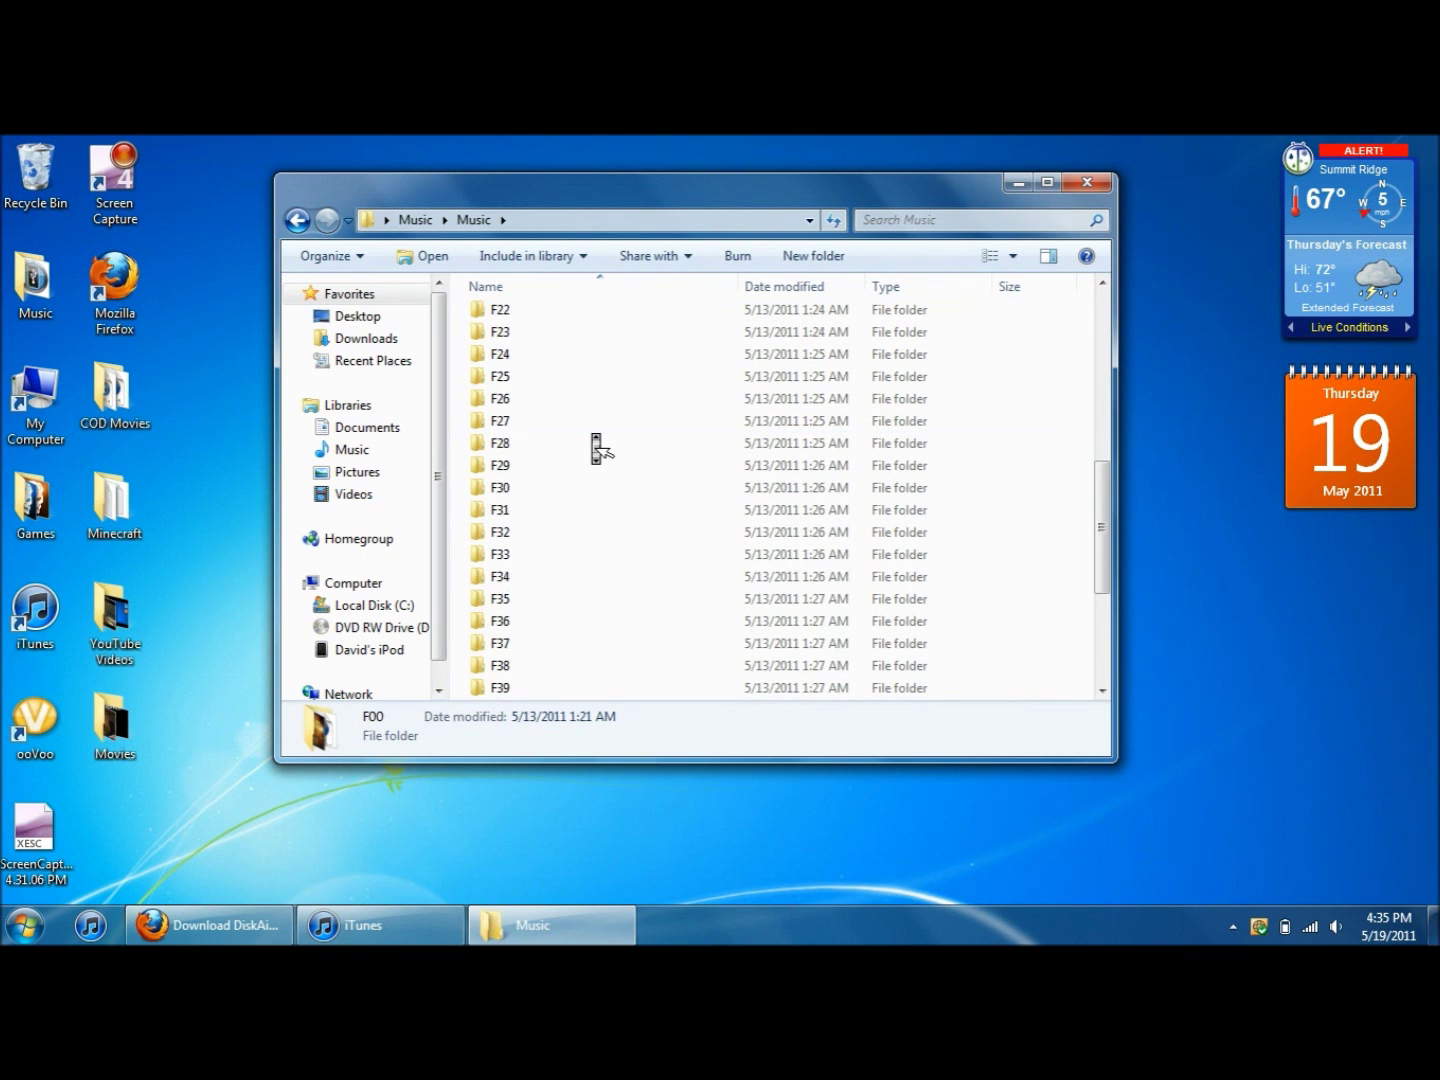
- Return to the beginning of the numbered folder list and go back to the outer Music folder
scroll(597, 450, up, 4)
scroll(598, 451, up, 4)
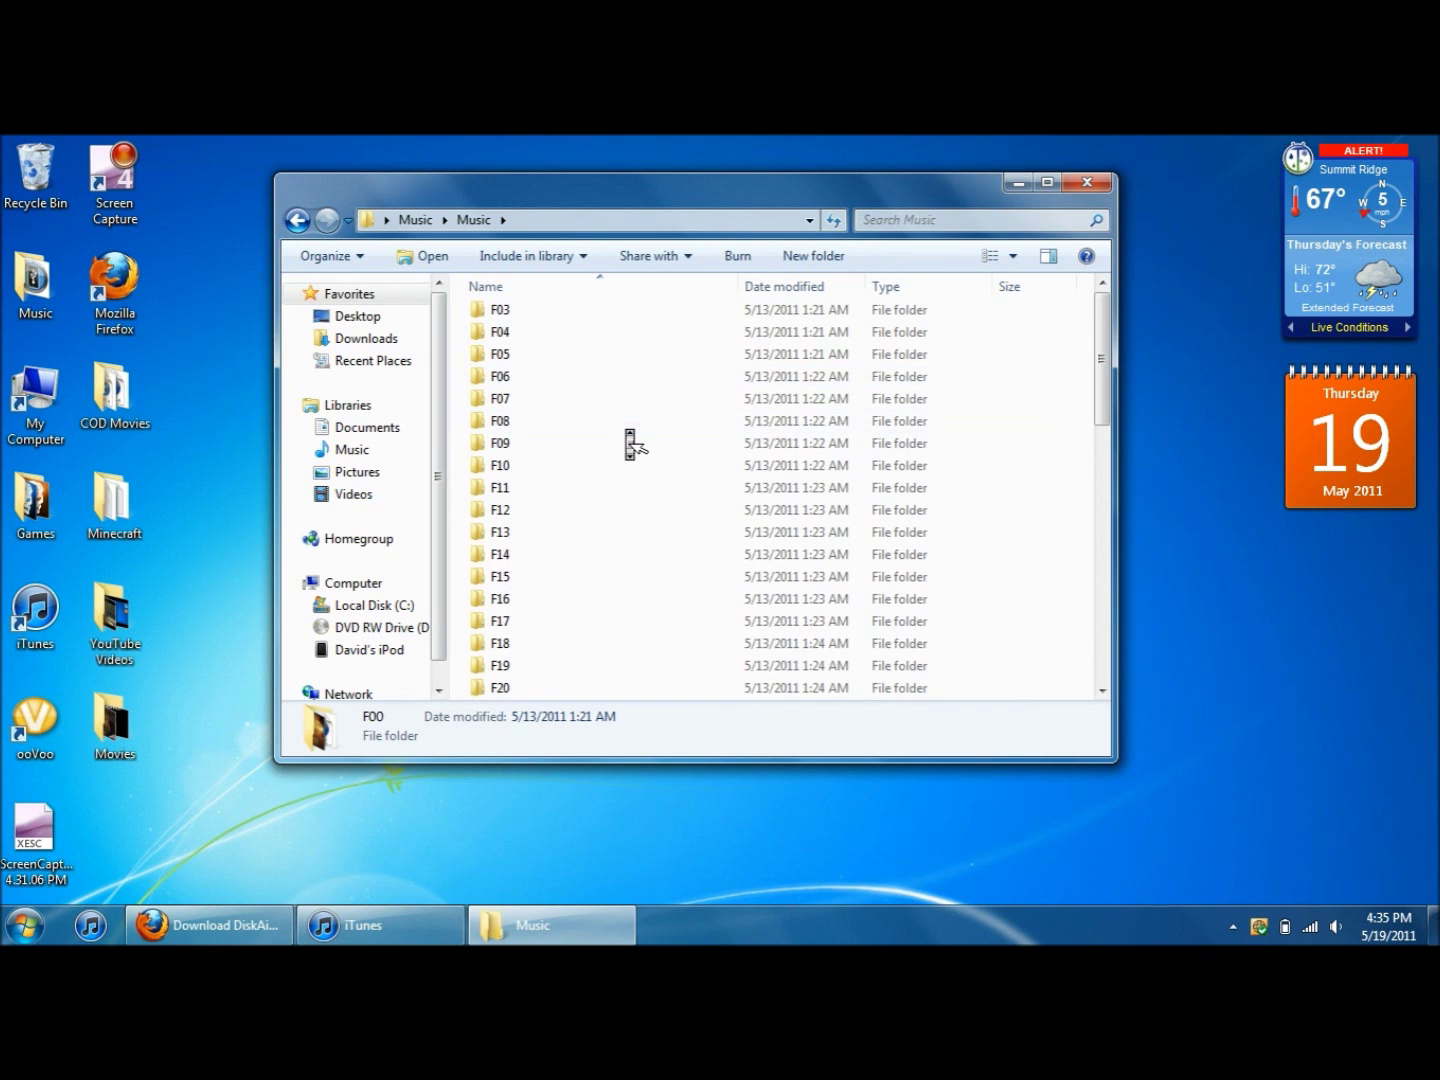
click(297, 220)
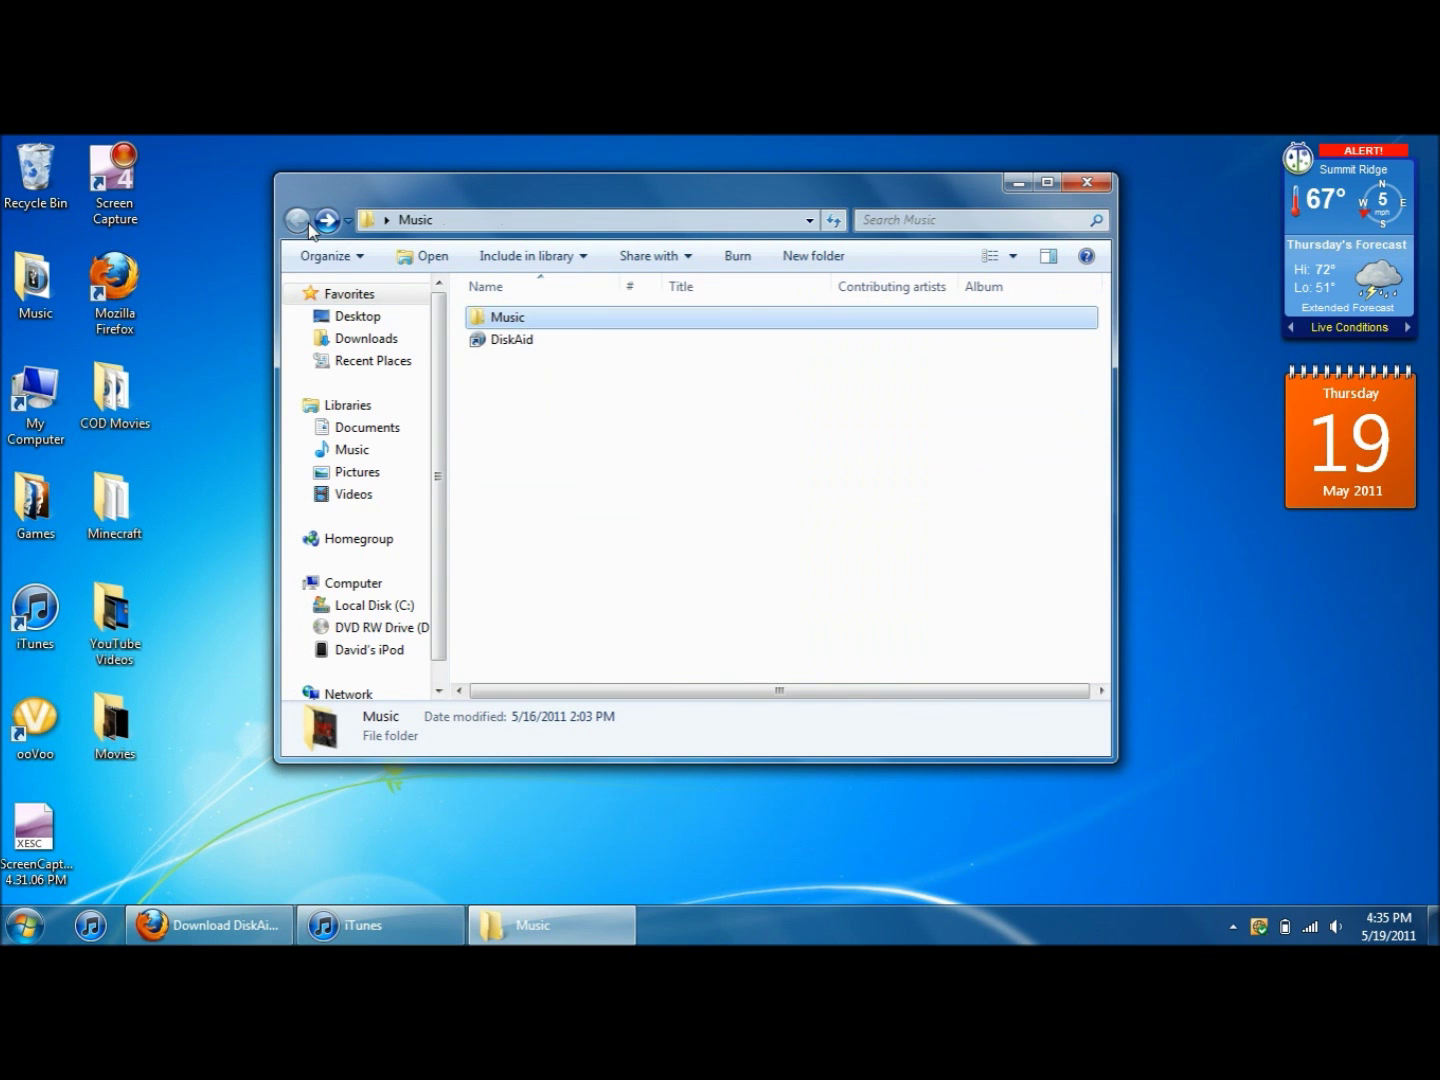
- Switch to iTunes and arrange it side by side with the Music folder window, iTunes on the right half and the folder on the left
click(330, 925)
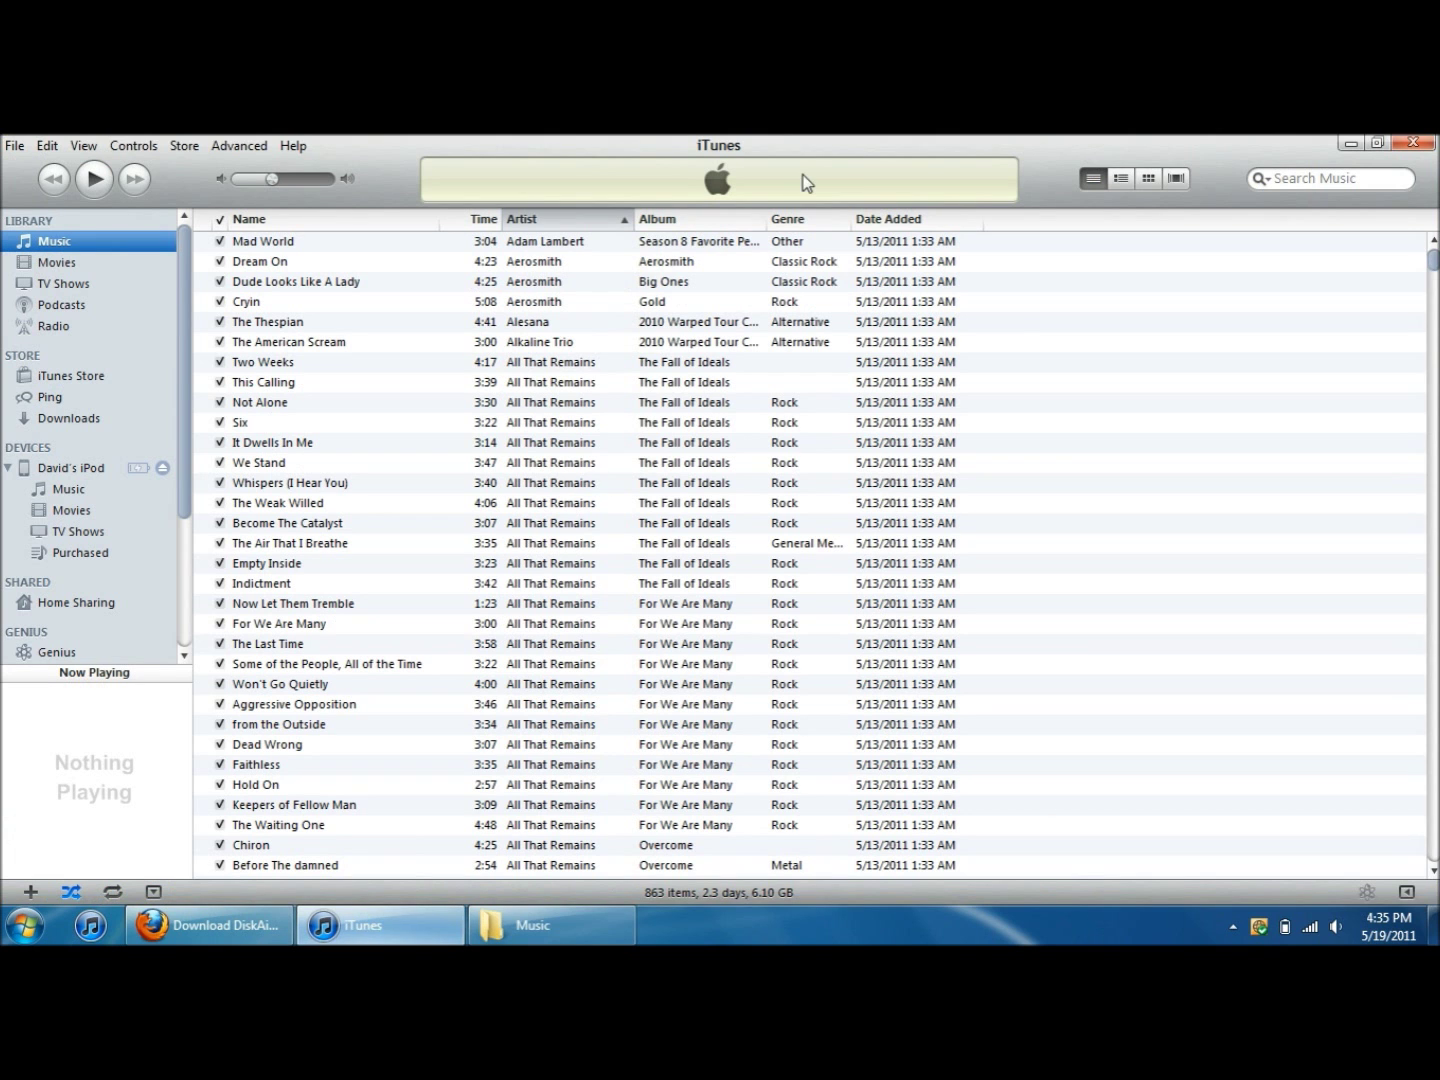
drag(1103, 163, 1439, 426)
click(578, 200)
drag(578, 200, 3, 363)
drag(252, 286, 418, 563)
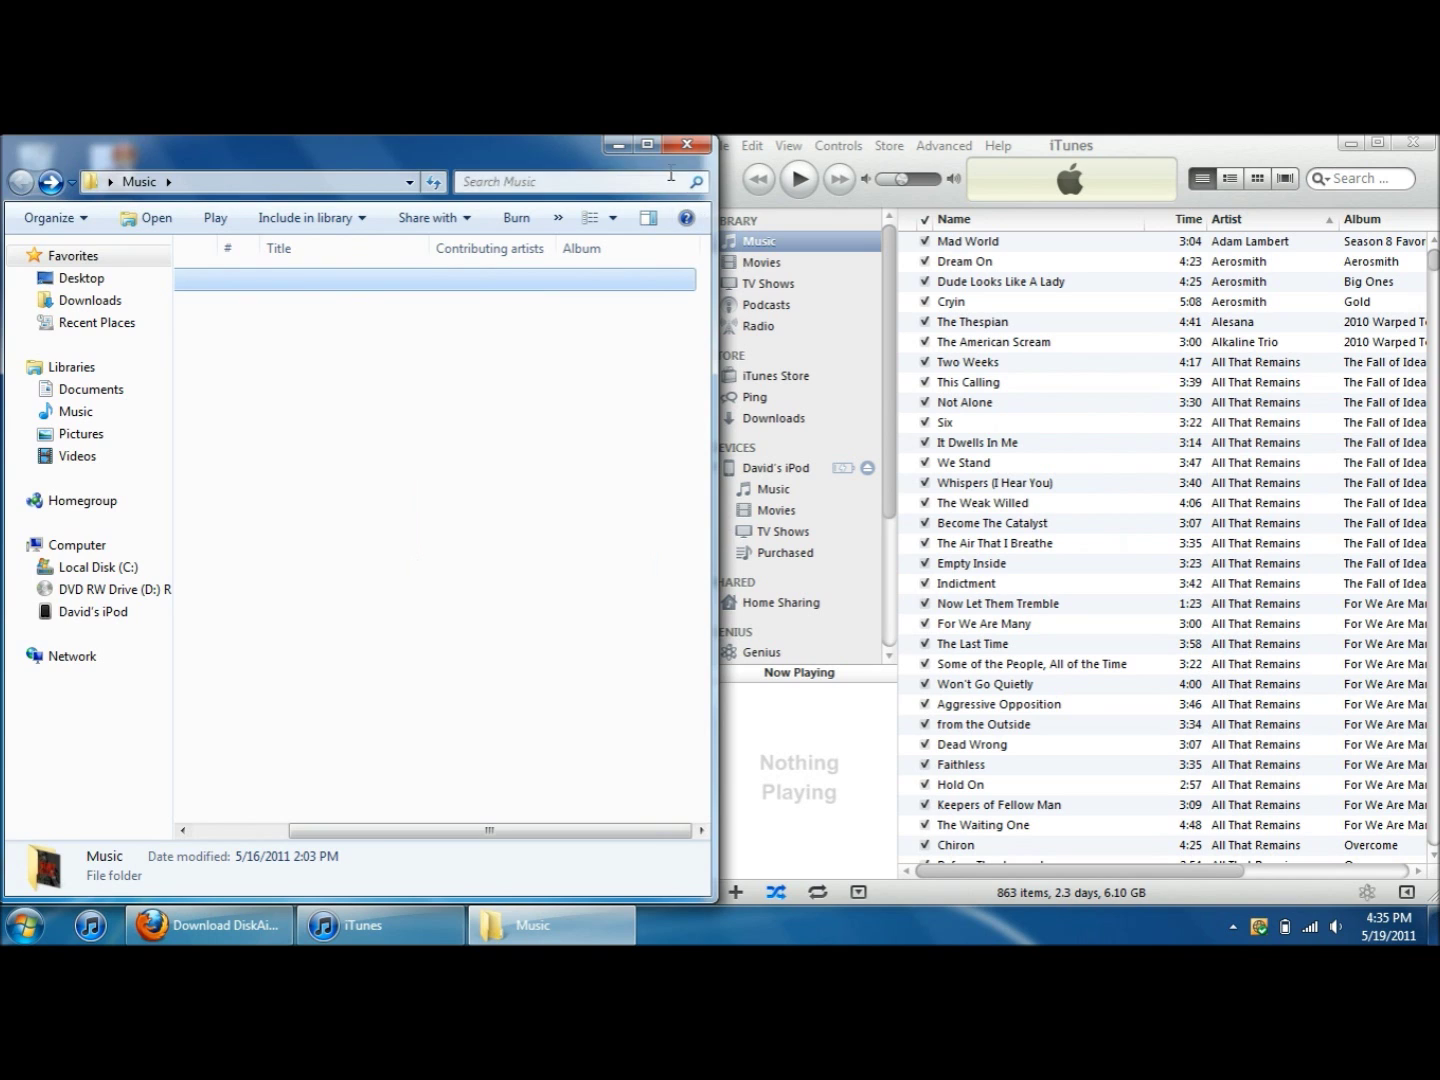
- Close the Music folder window, restore iTunes to full screen and minimize it
click(681, 144)
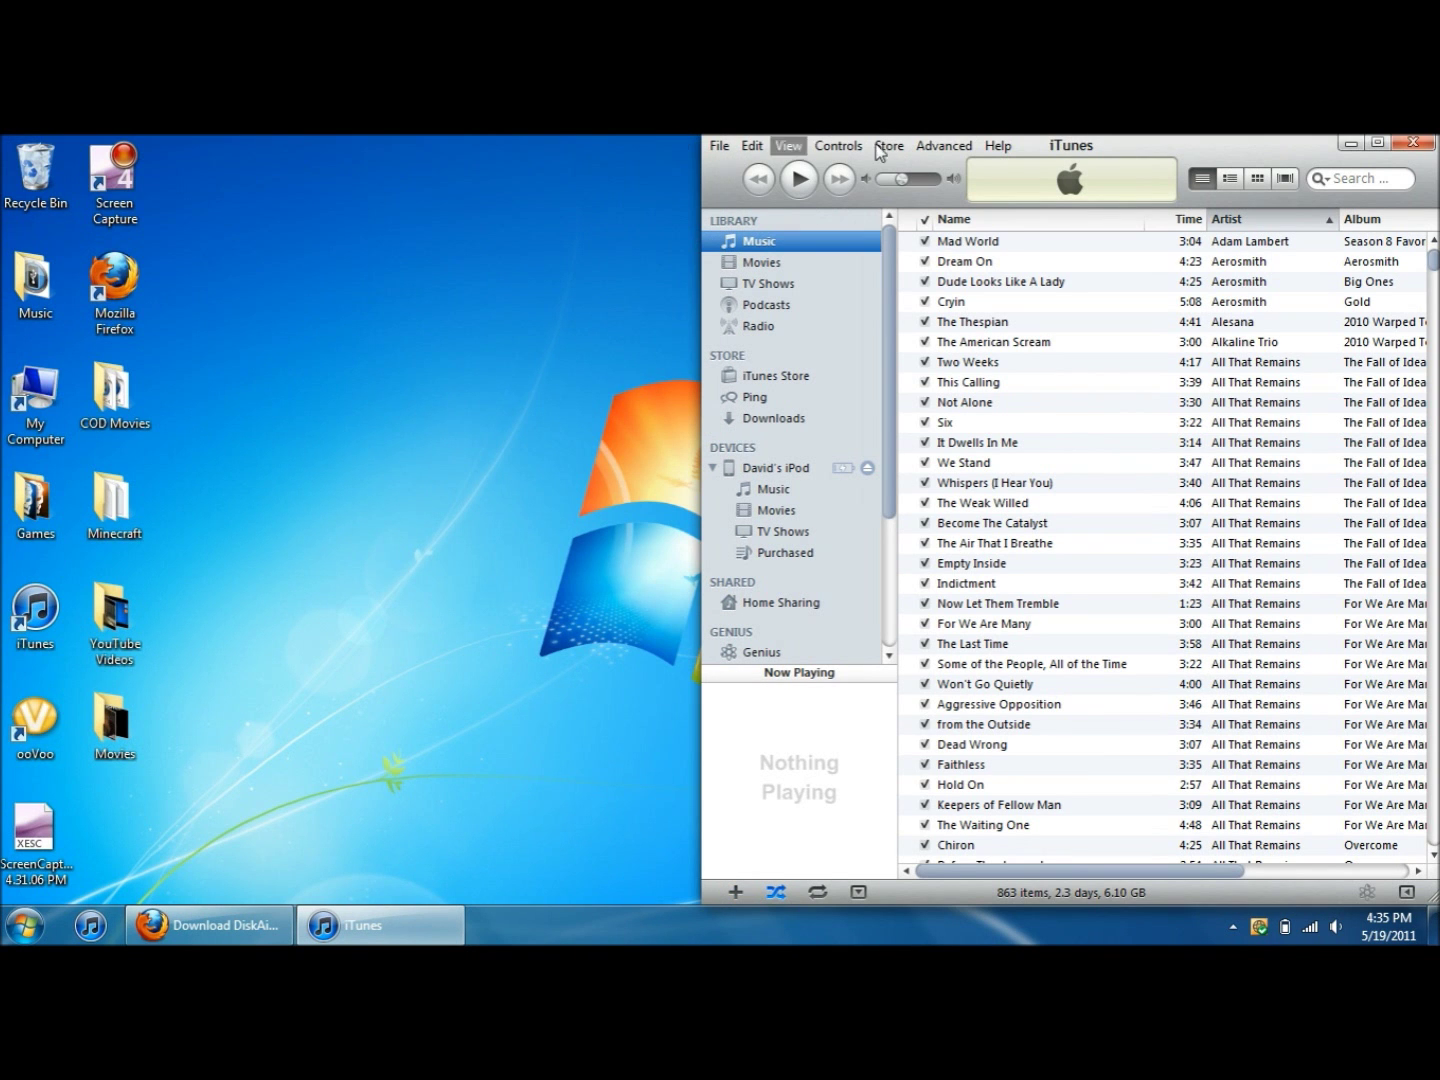
click(1378, 142)
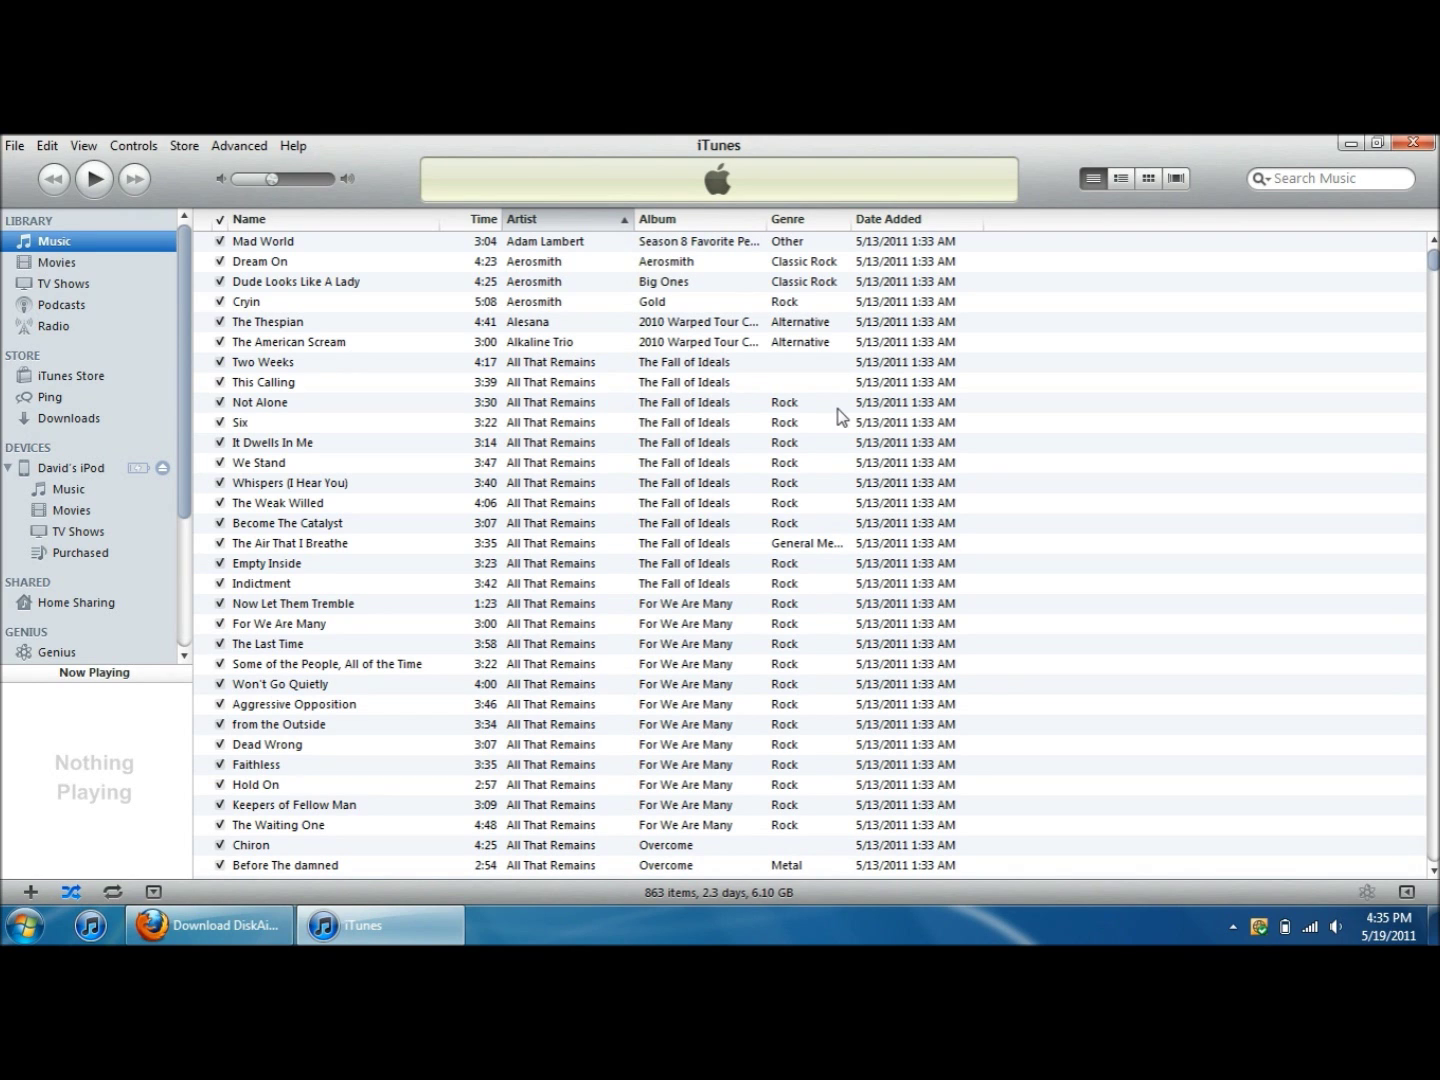
click(1352, 145)
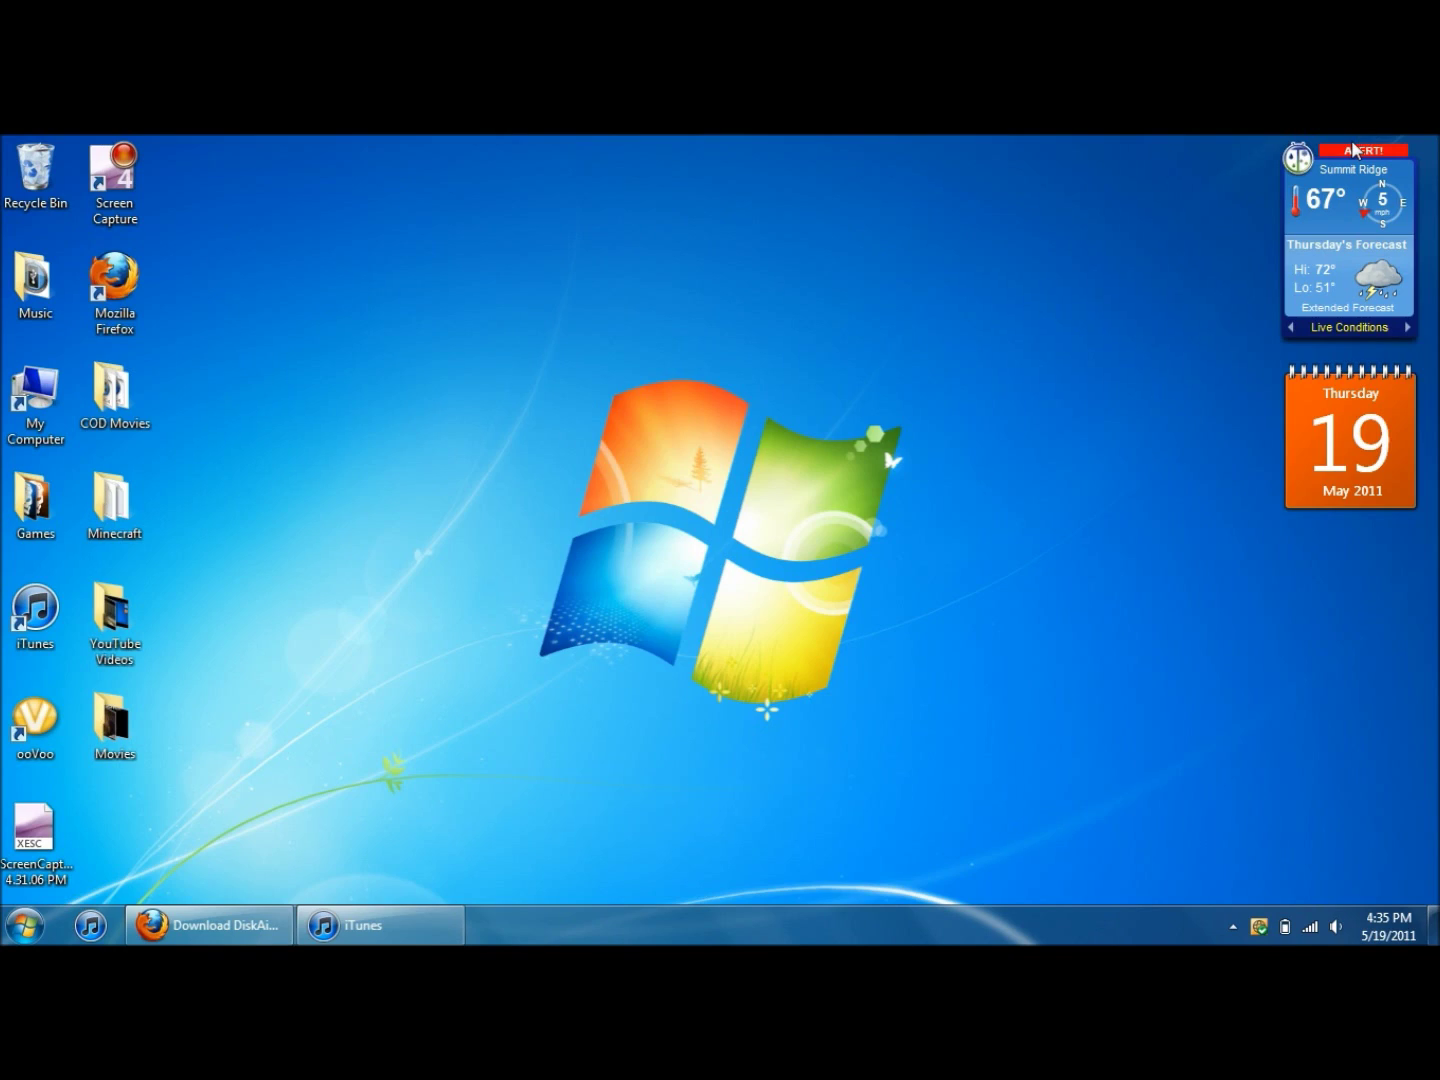
- Launch DiskAid from the desktop's Music folder and close the folder window behind it
double_click(35, 285)
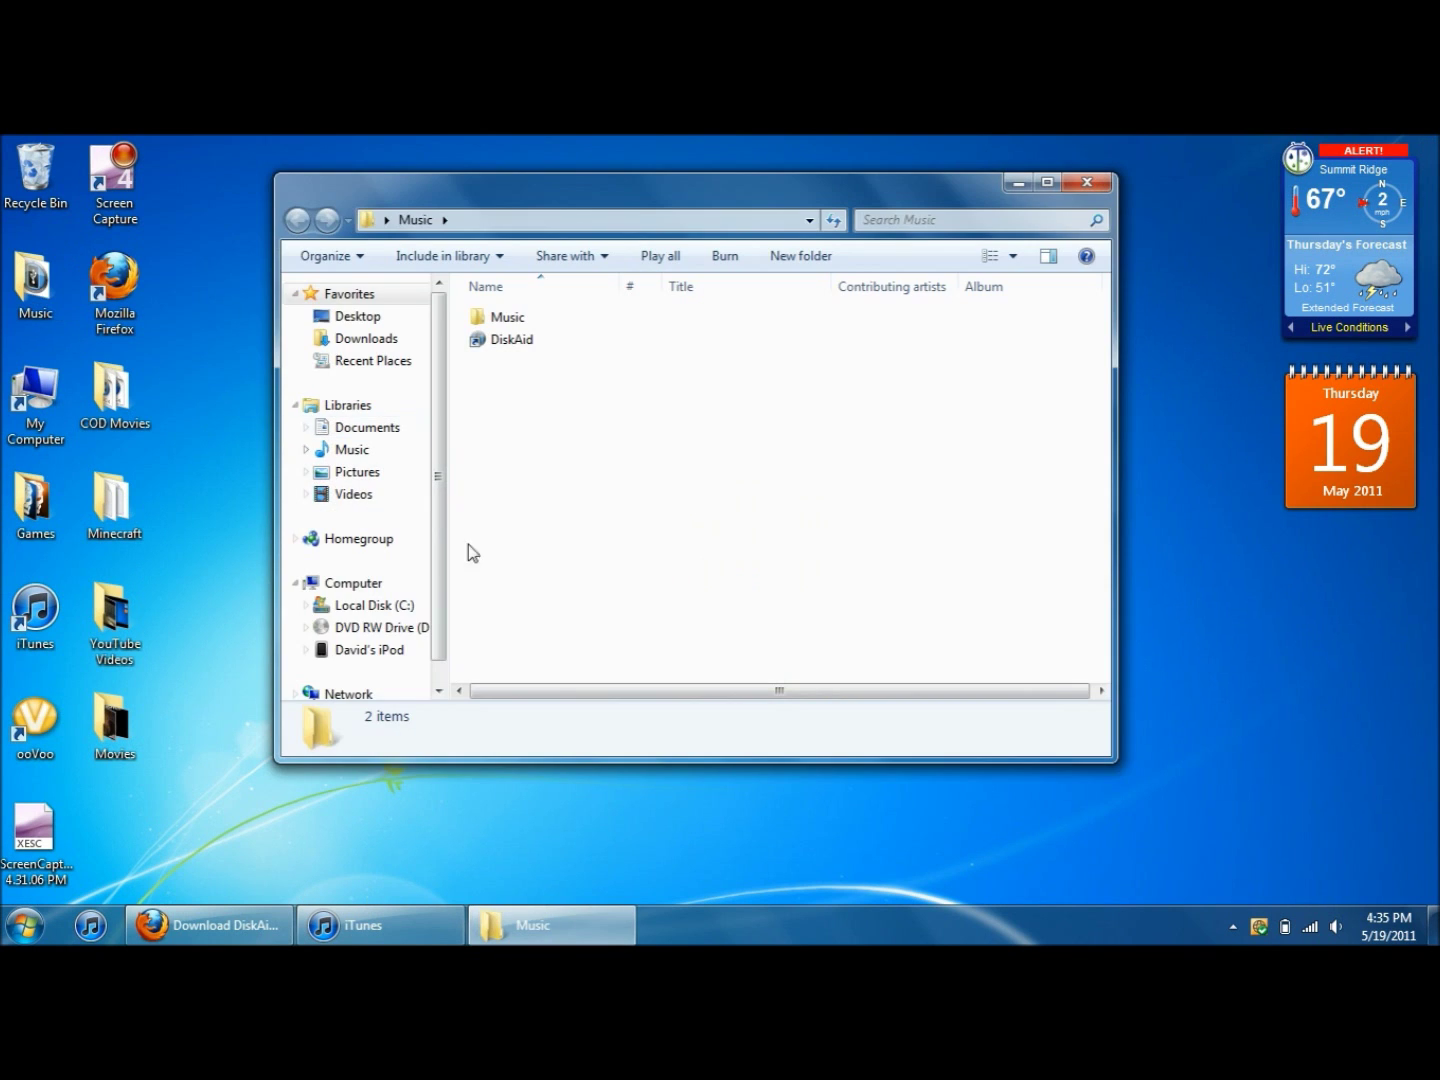
click(526, 343)
double_click(526, 343)
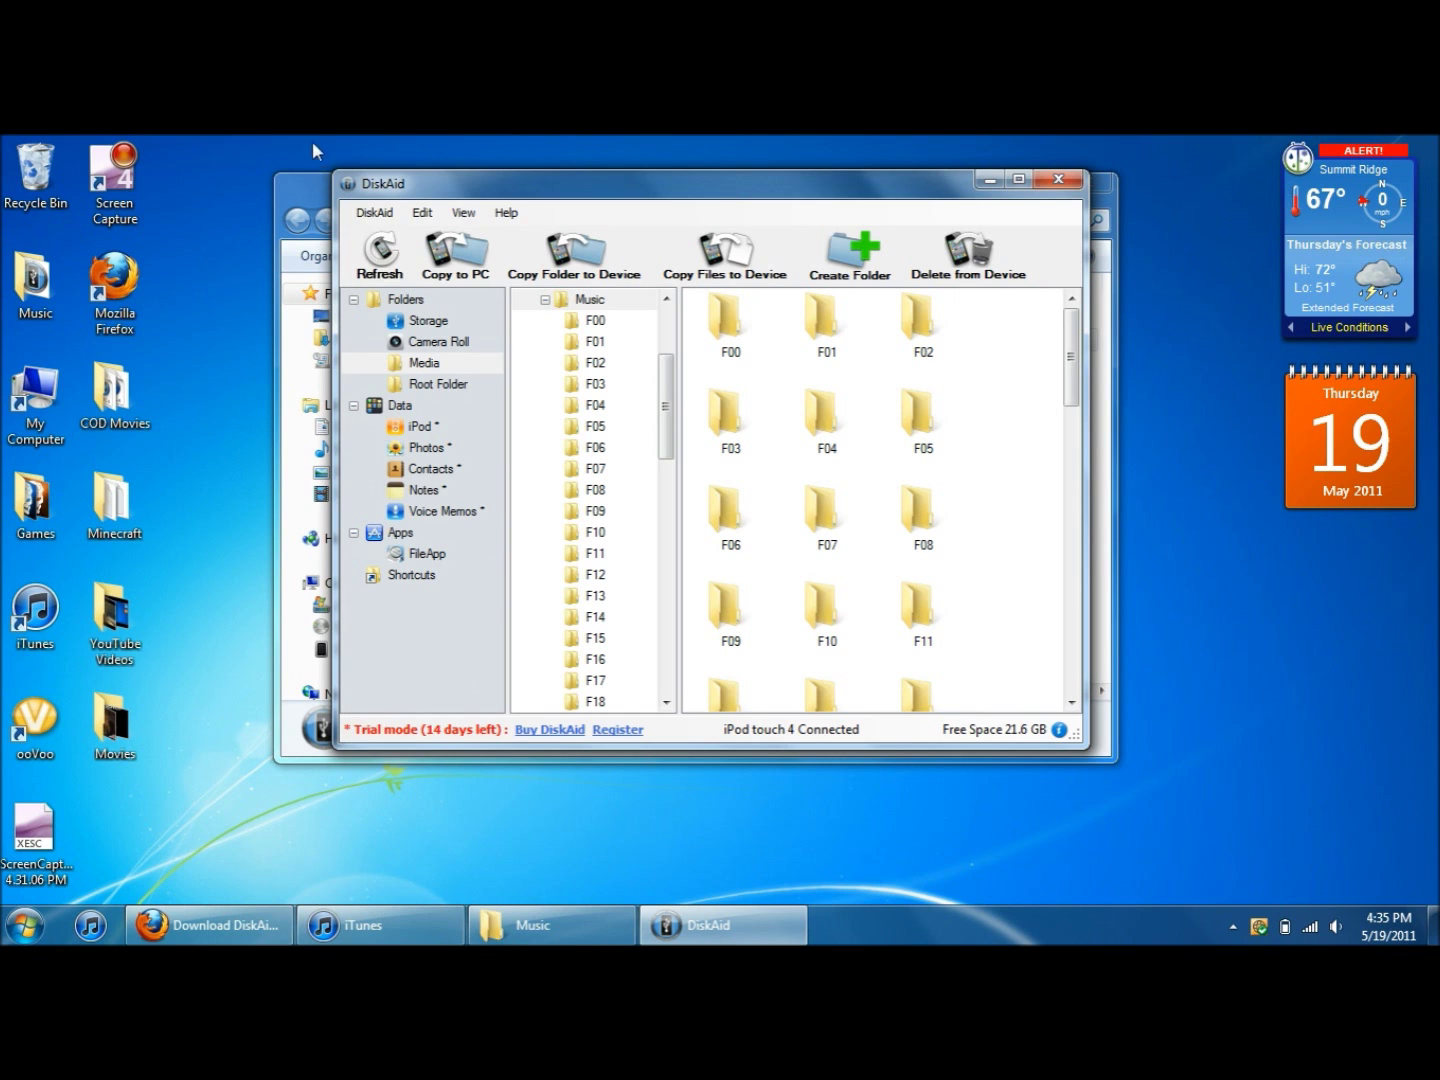
click(310, 176)
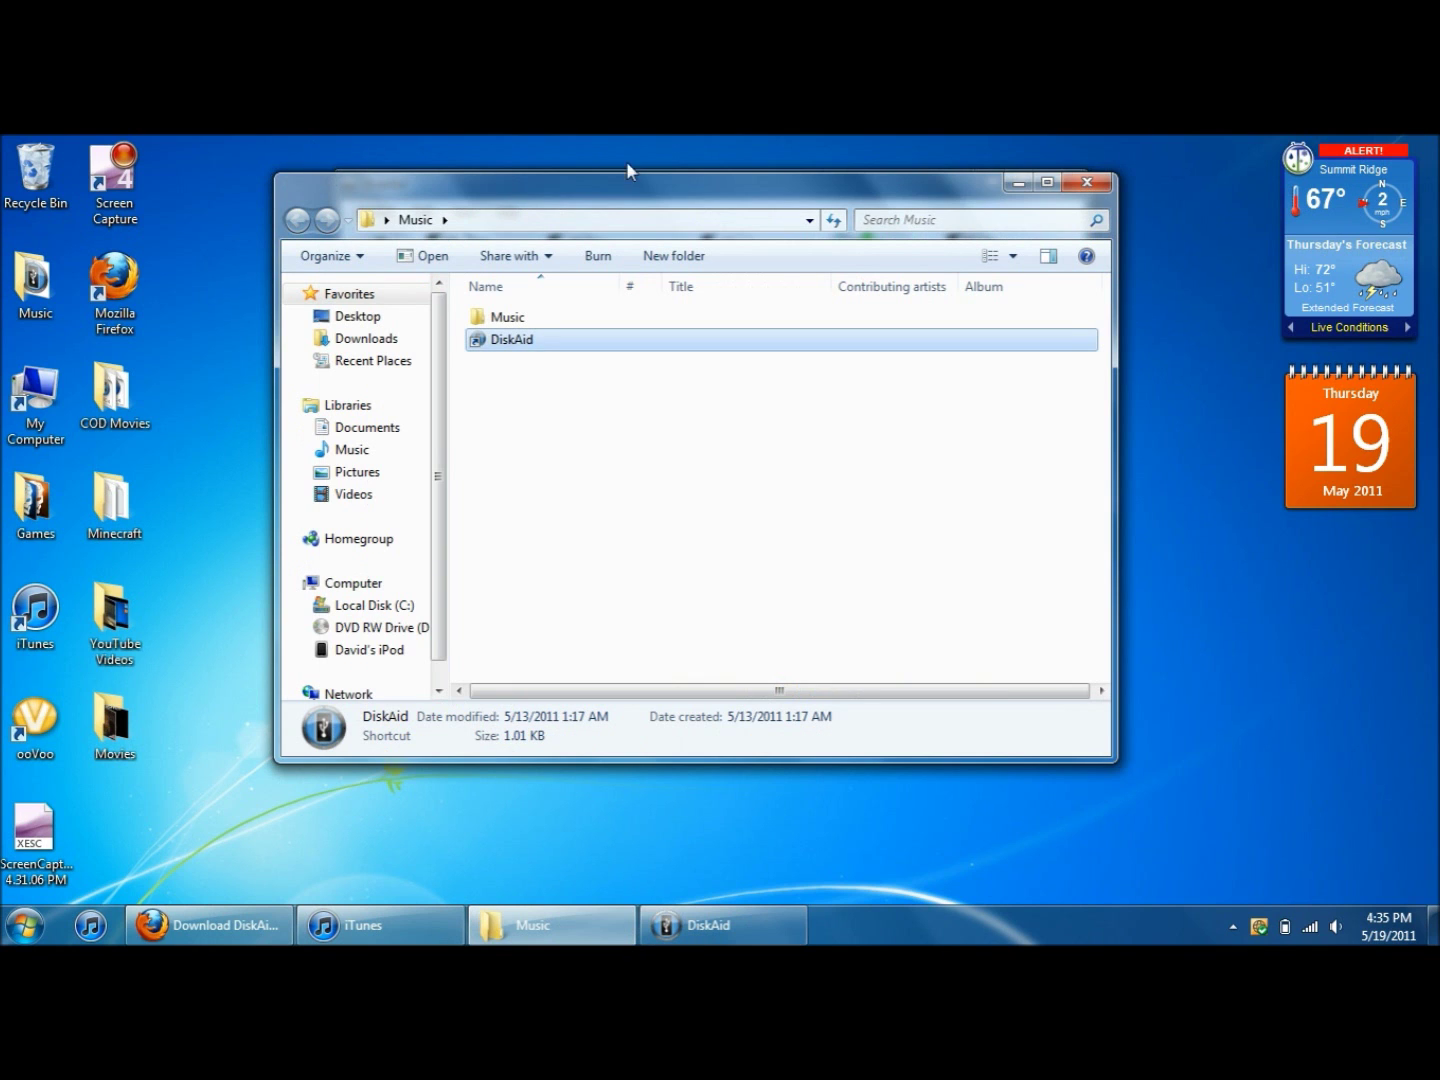
click(1088, 180)
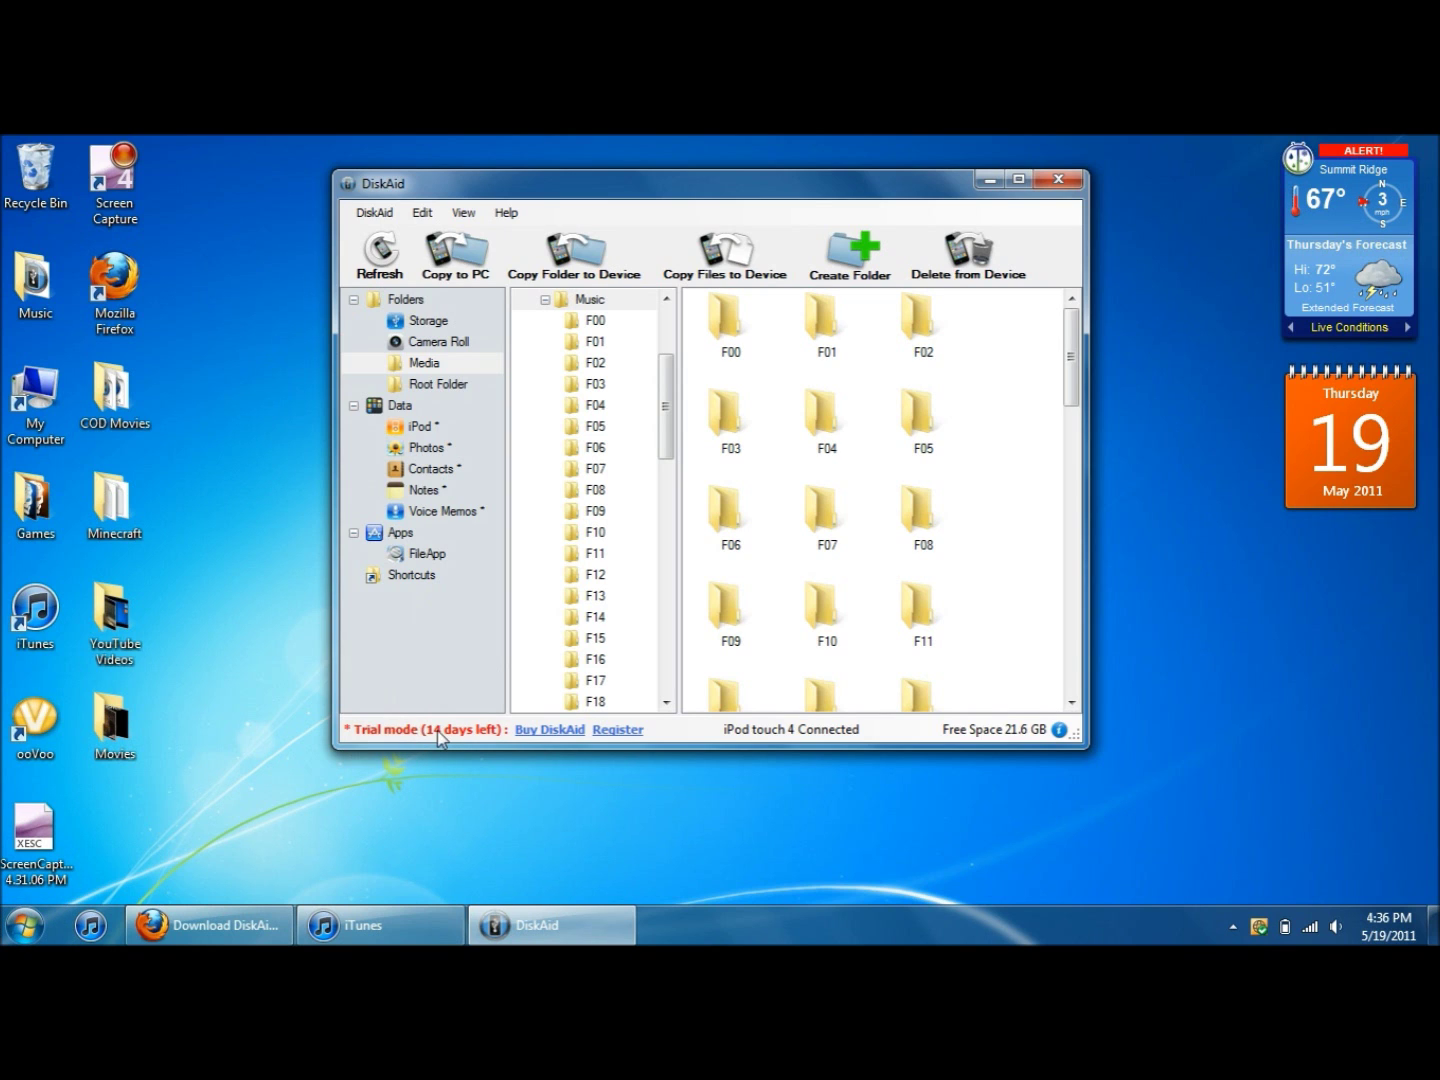
- Open Folder Options from the Control Panel's Appearance and Personalization category
click(15, 937)
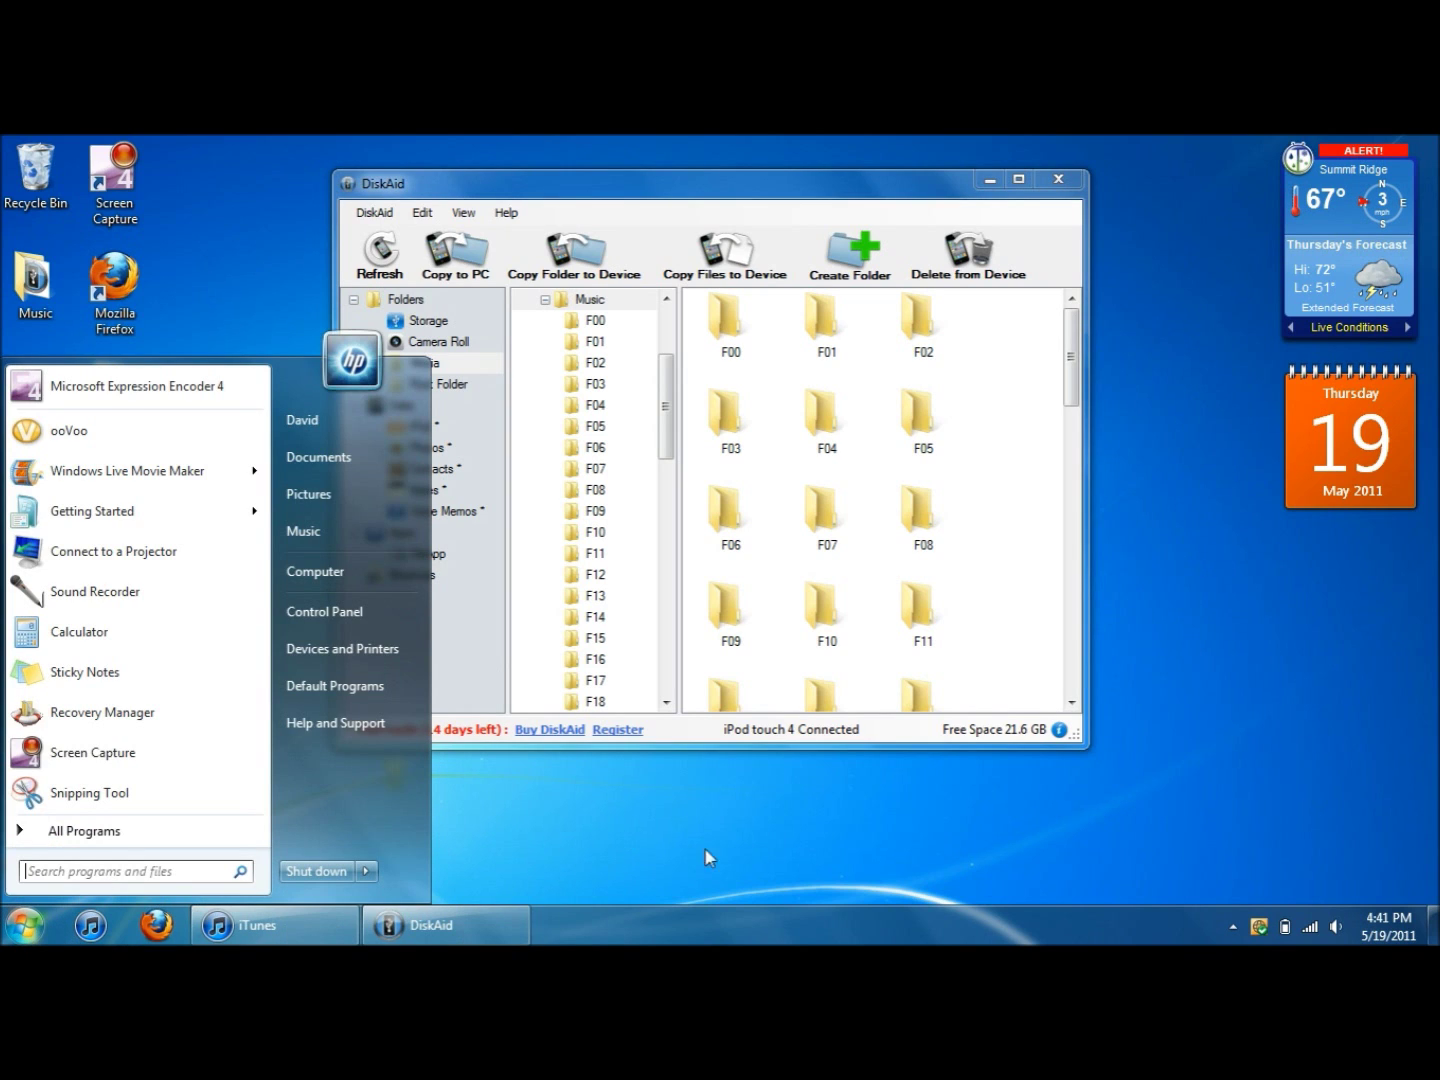
click(785, 896)
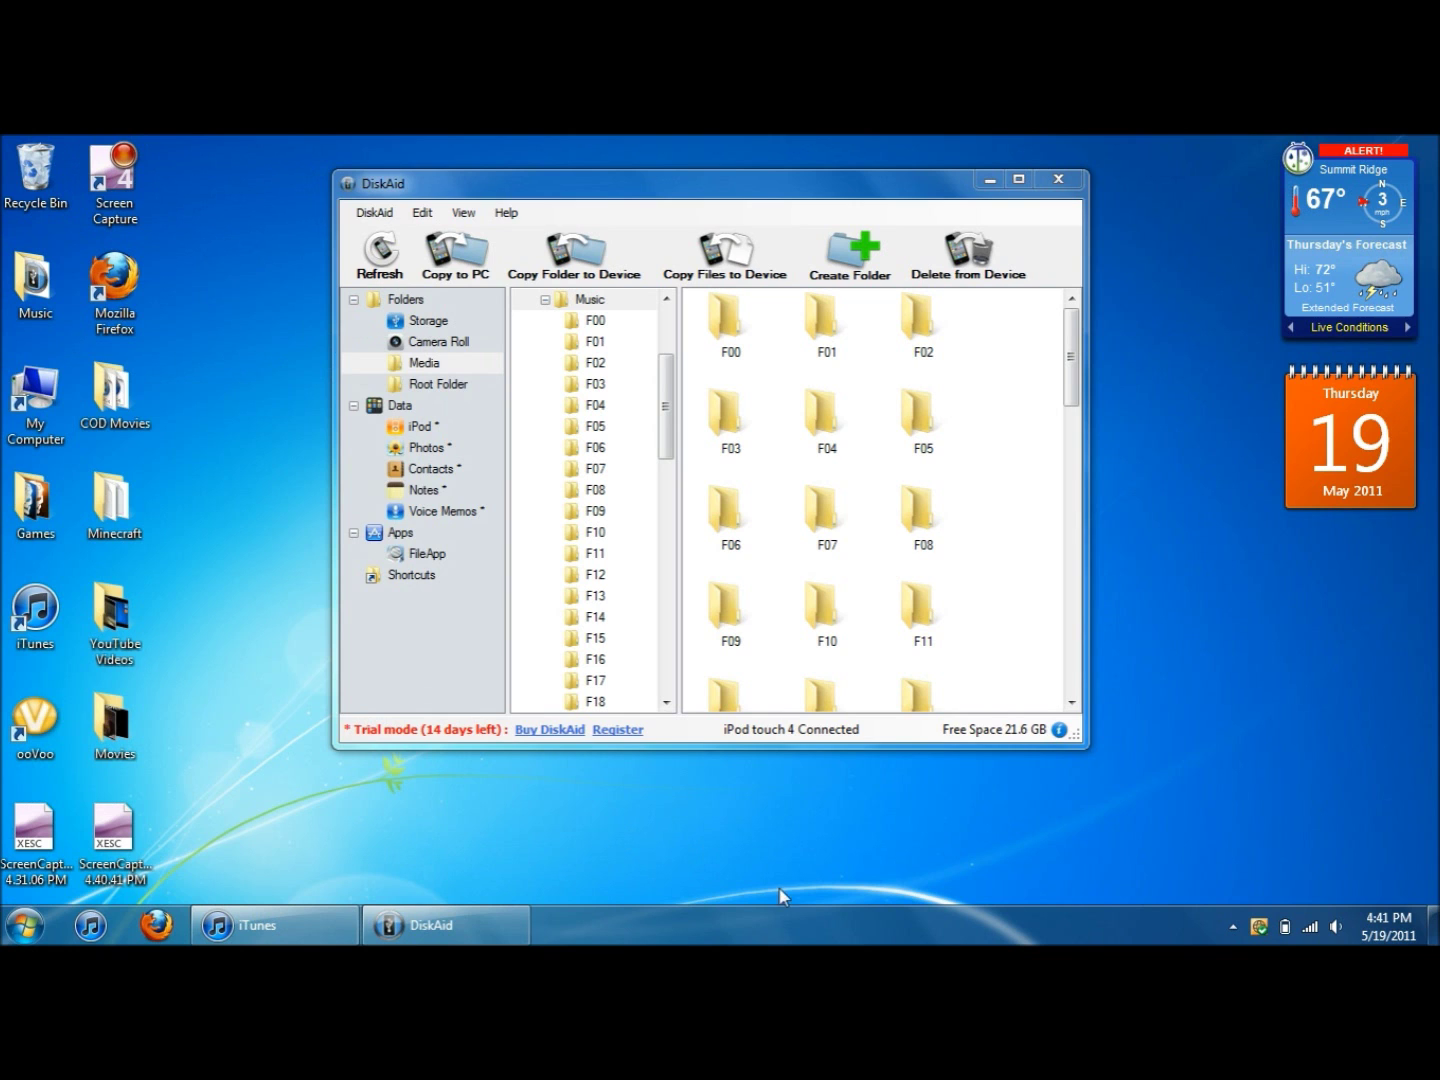
click(22, 928)
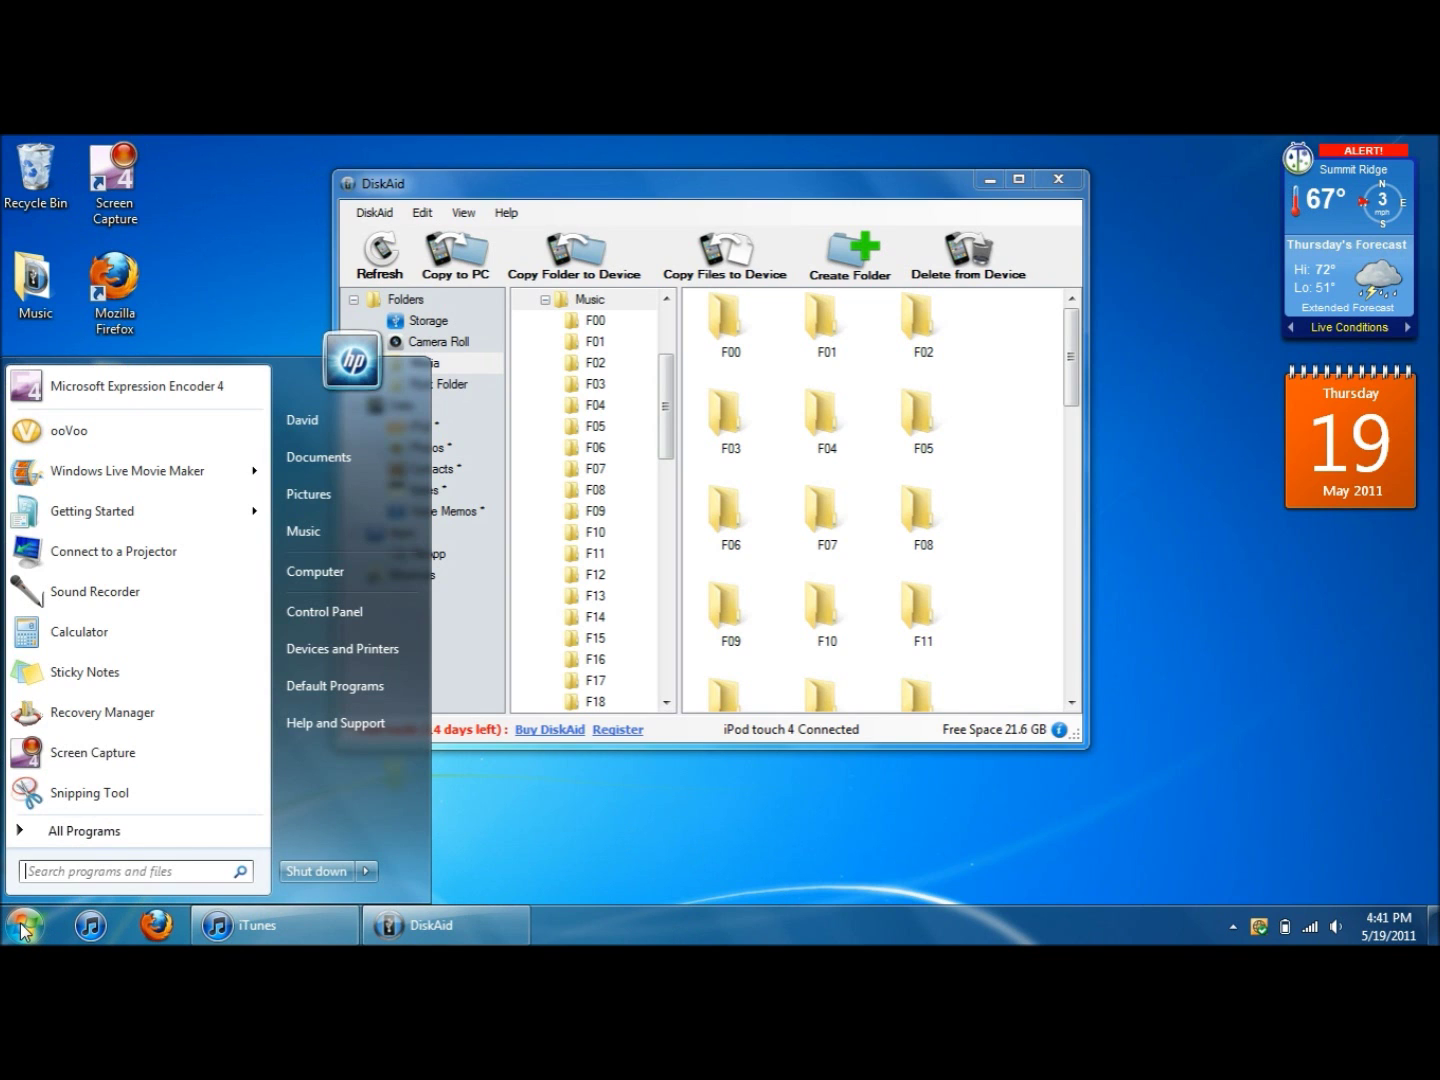
click(345, 614)
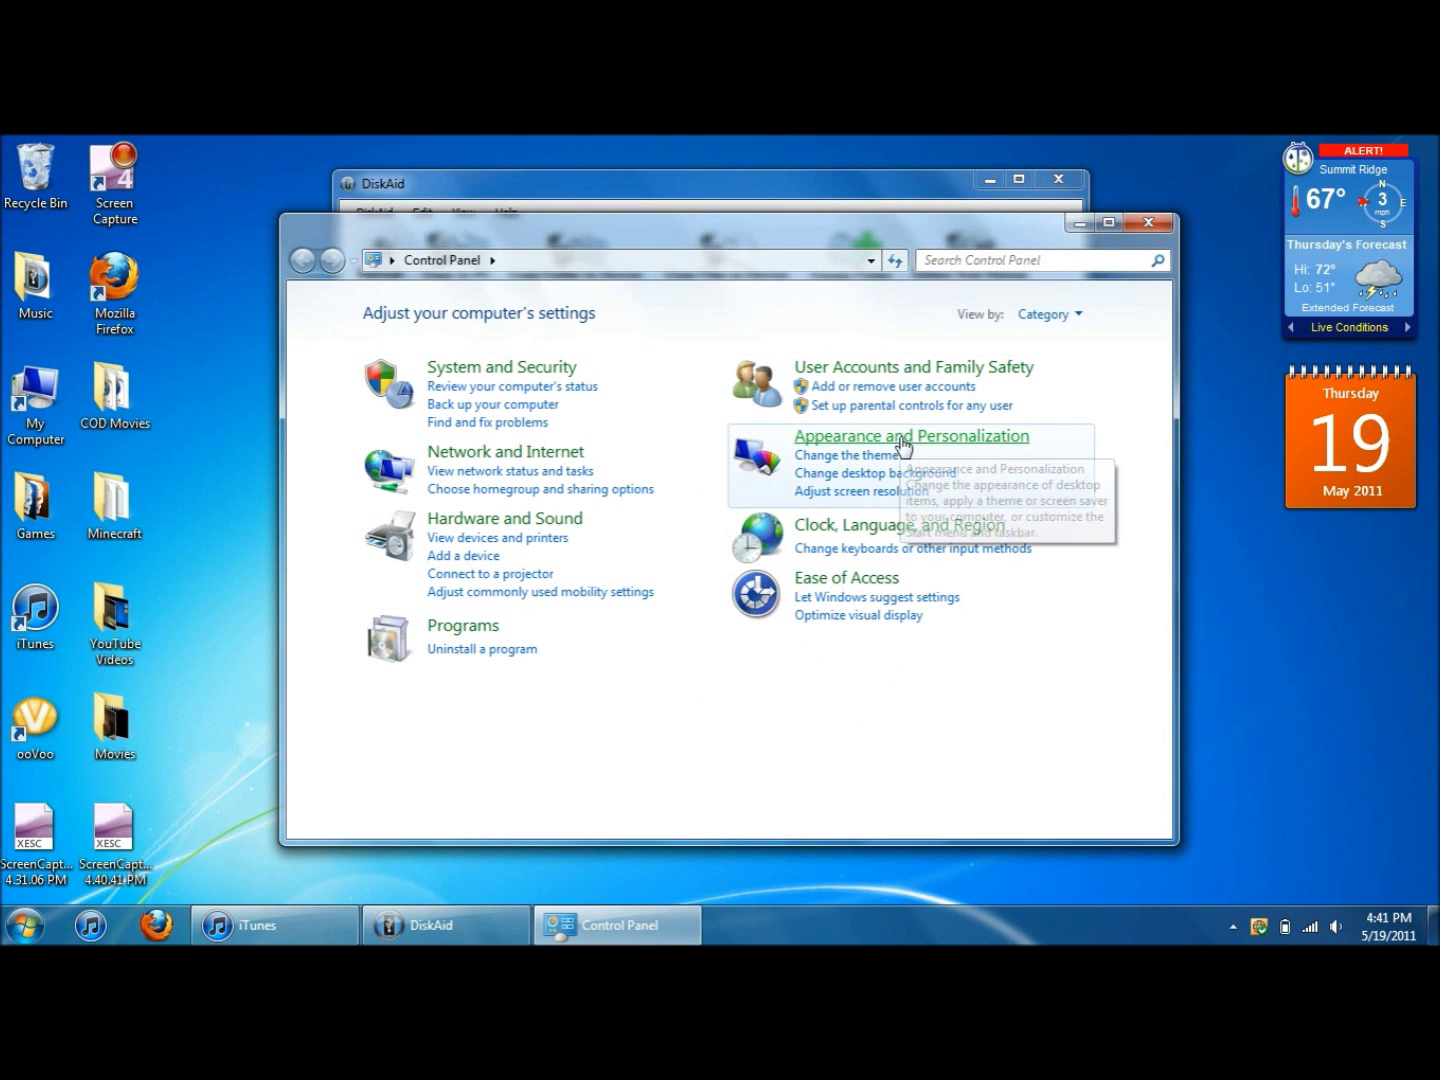
click(903, 440)
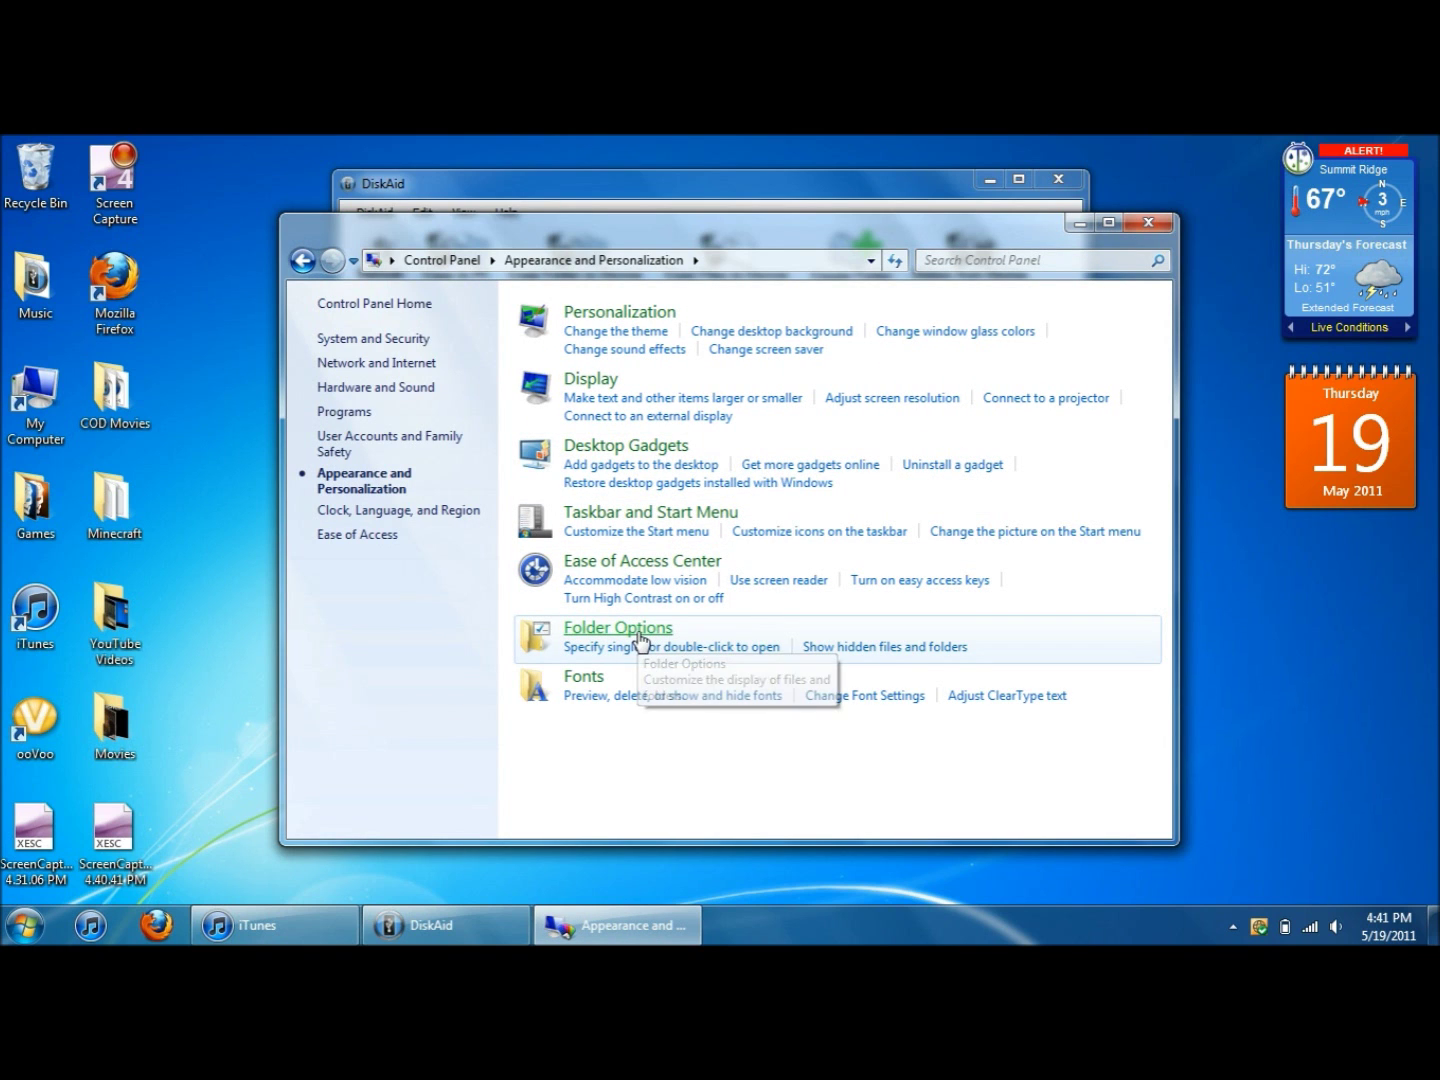
click(617, 628)
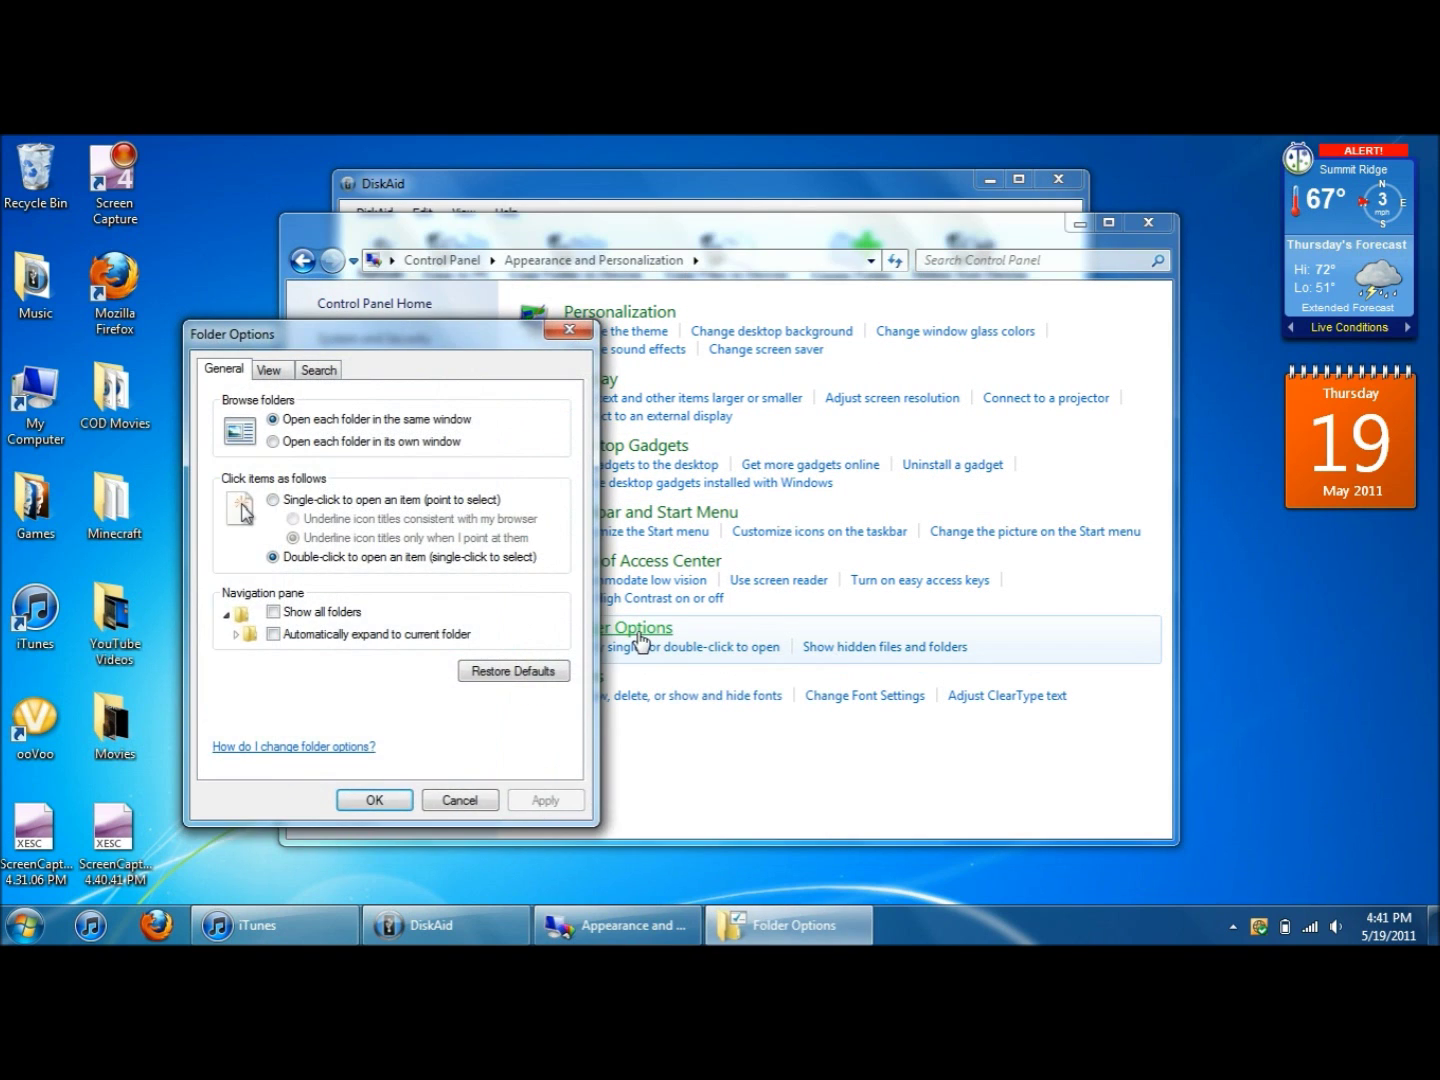
- Set hidden files, folders, and drives to be shown, apply the setting and close Folder Options and the Control Panel
click(268, 371)
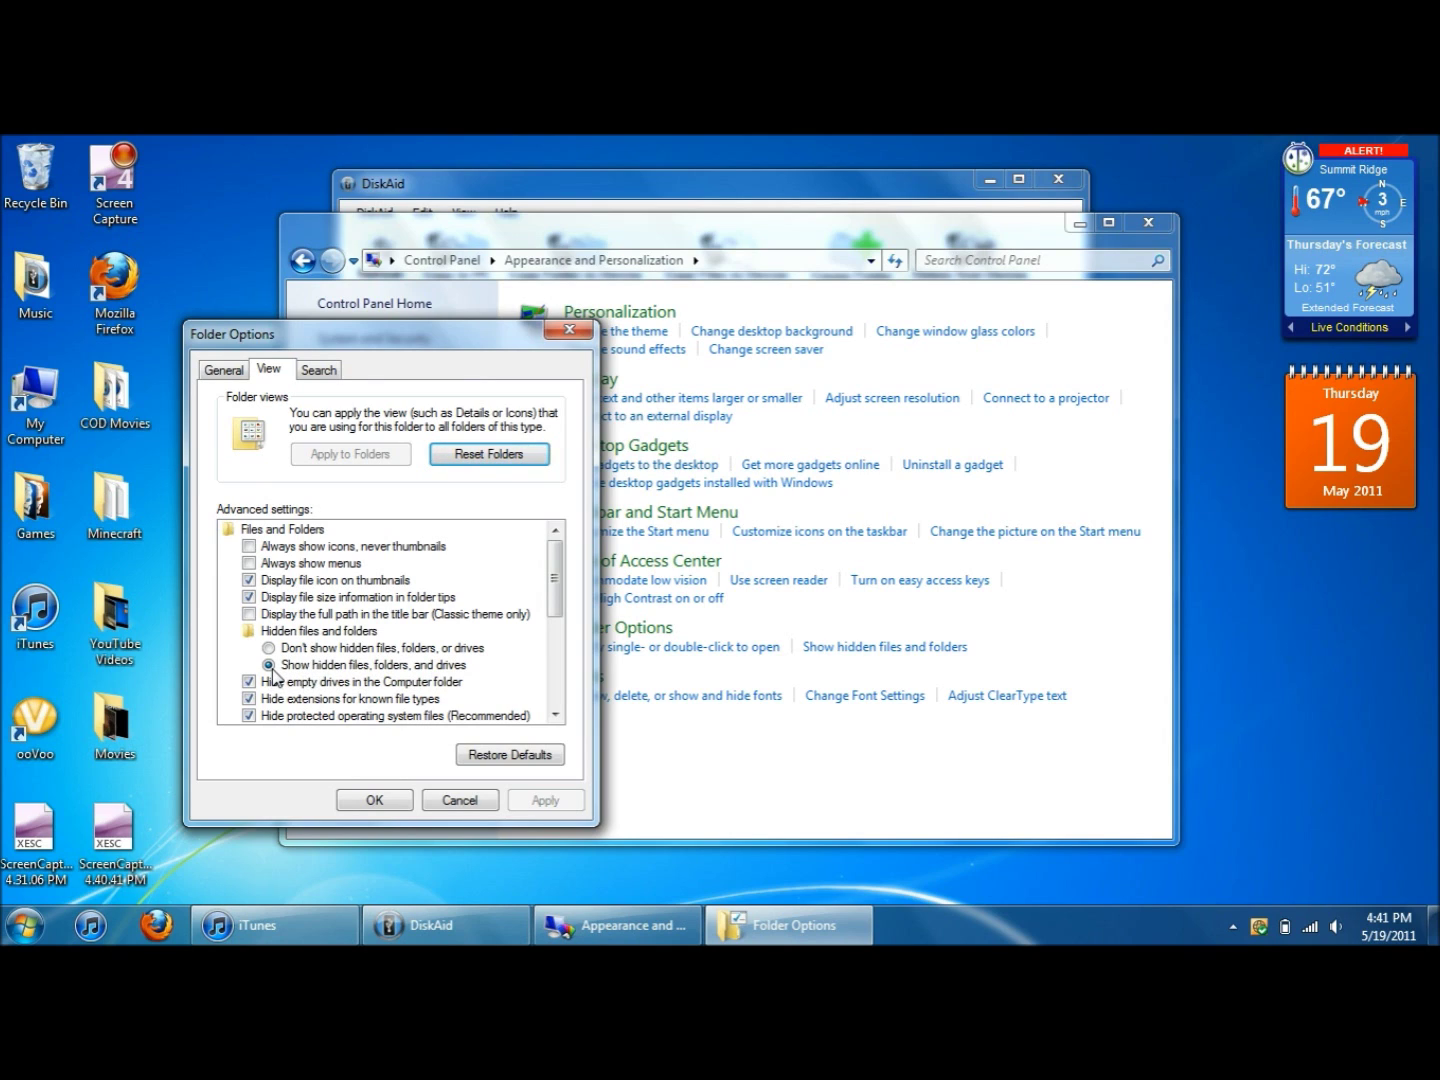
click(270, 666)
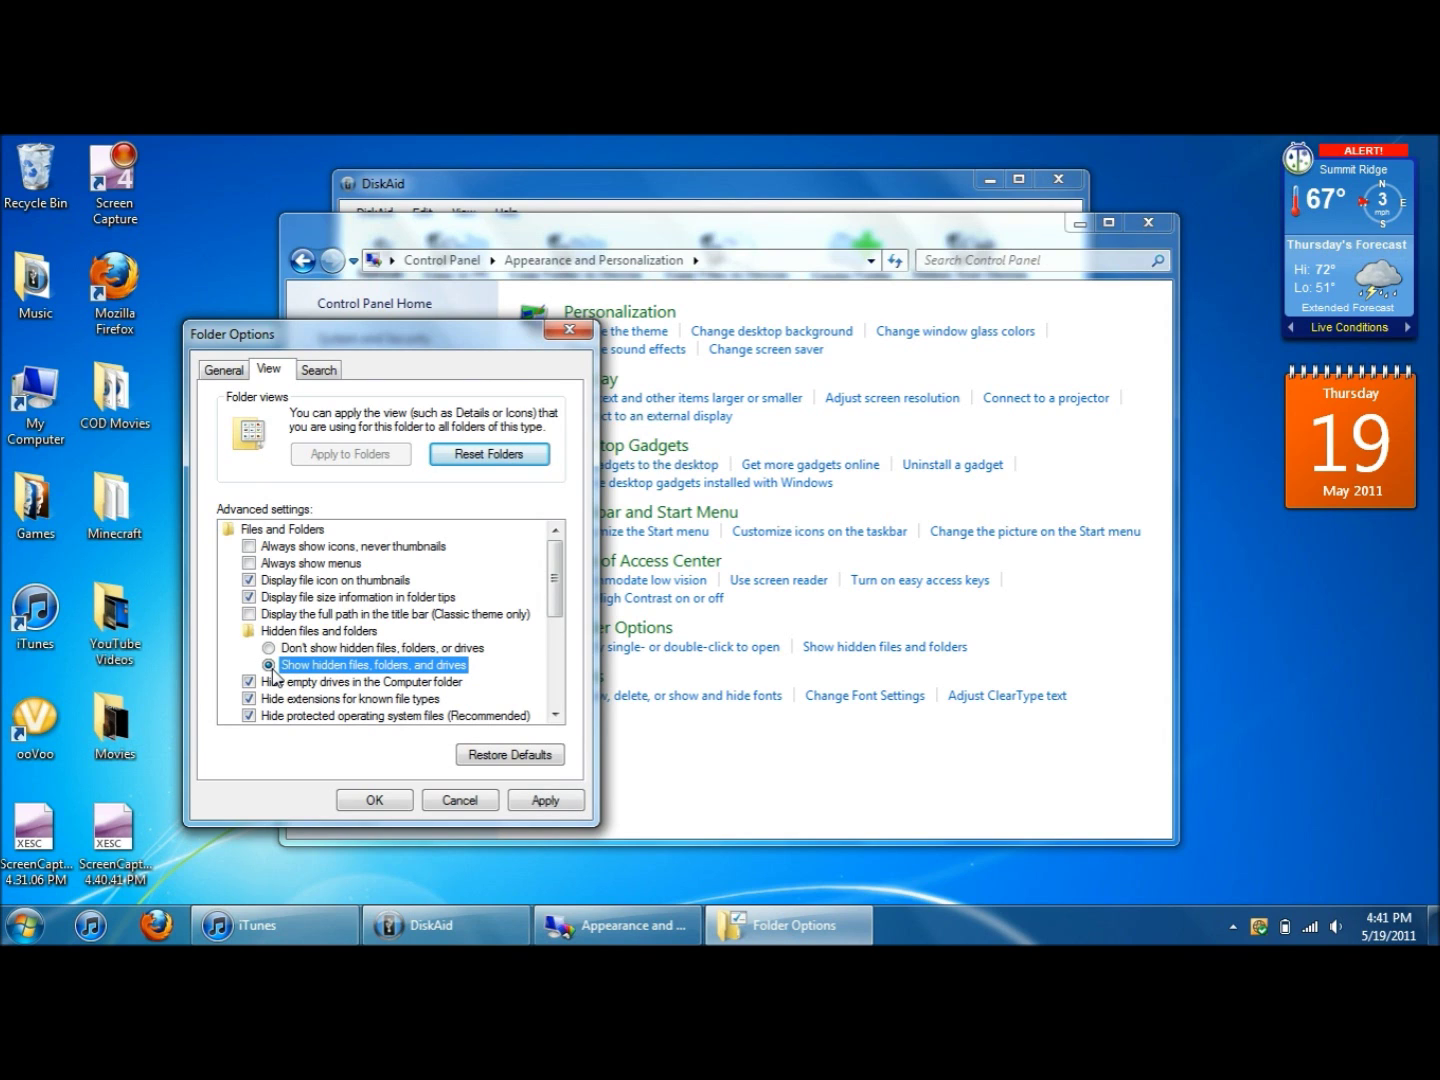
click(543, 802)
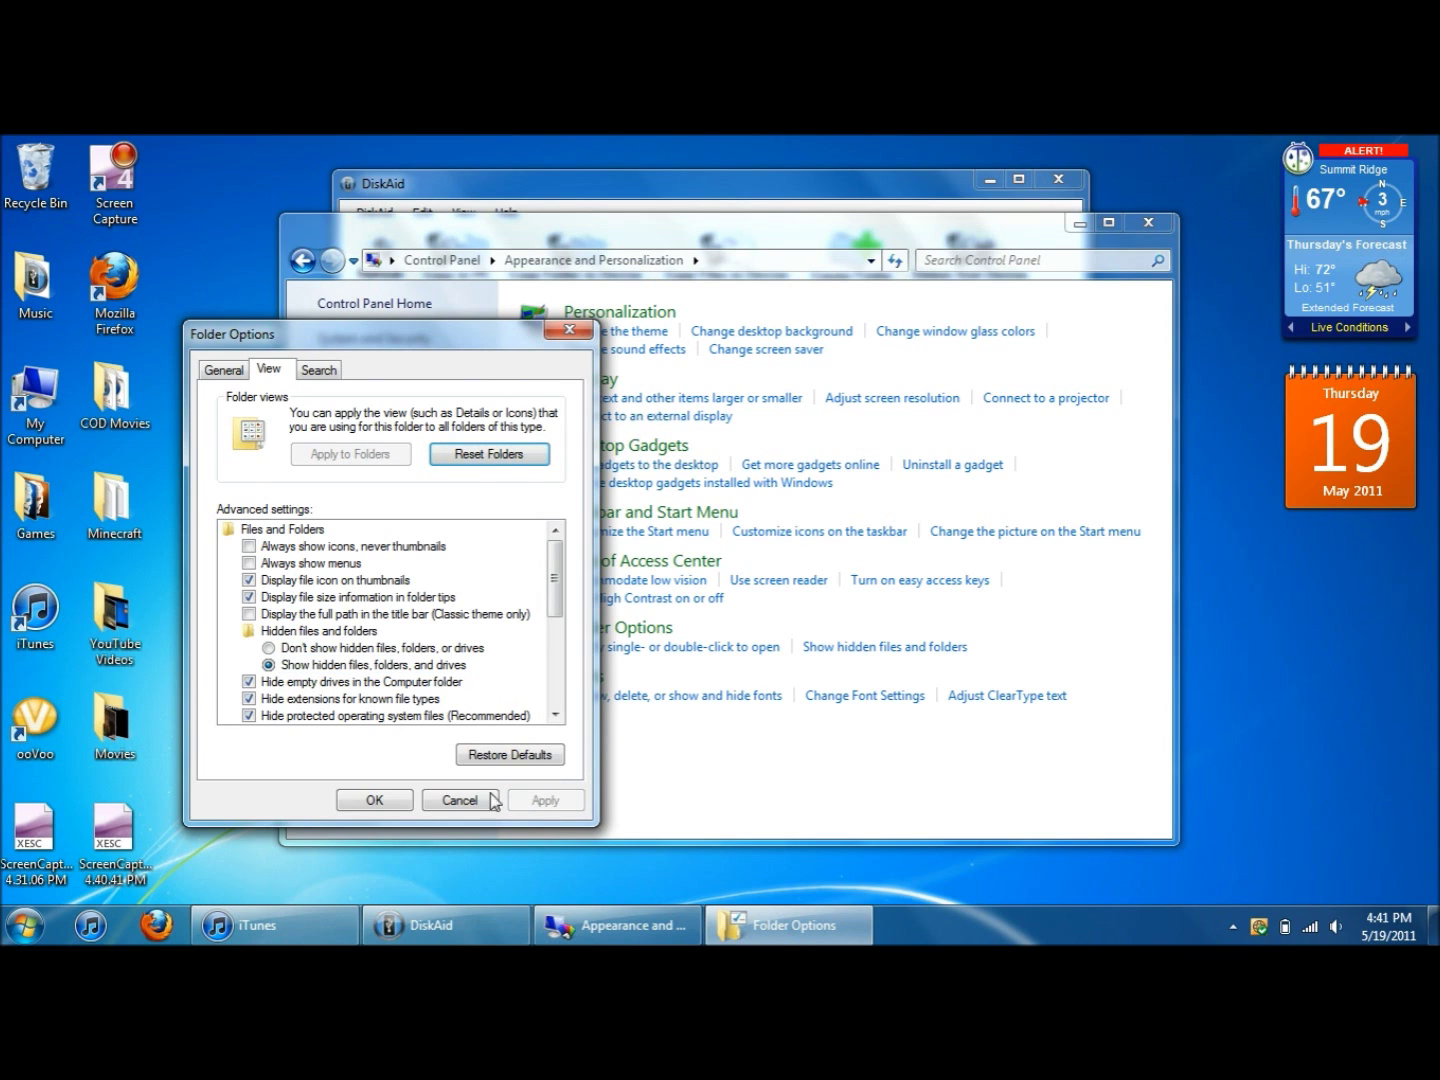
click(377, 804)
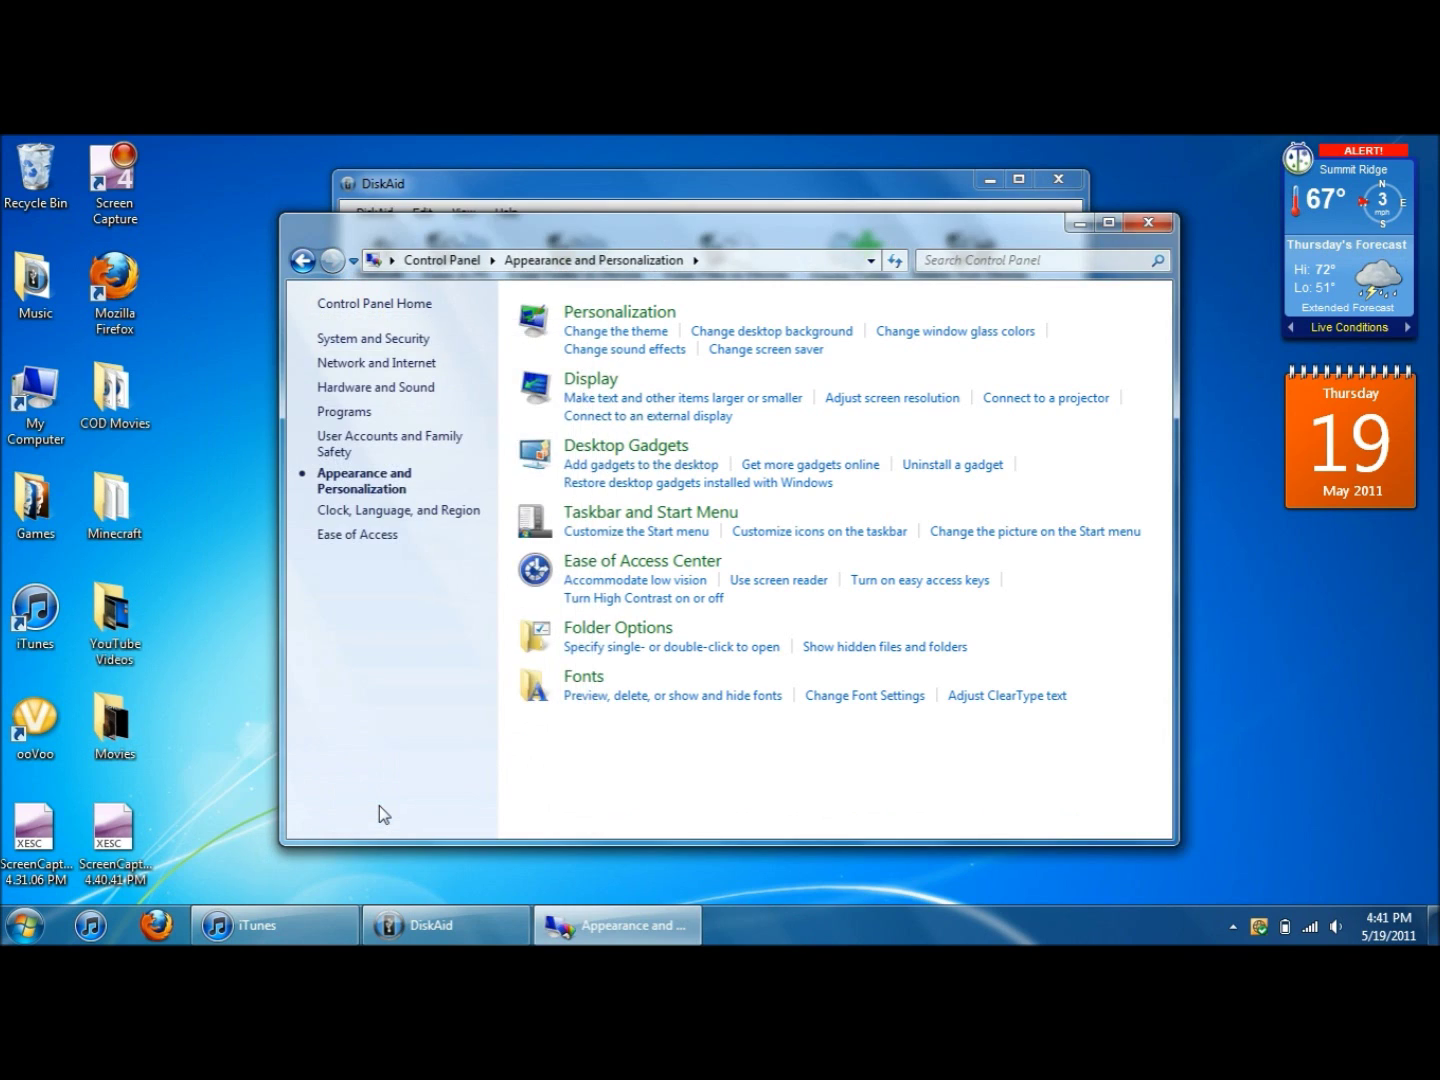
click(1149, 222)
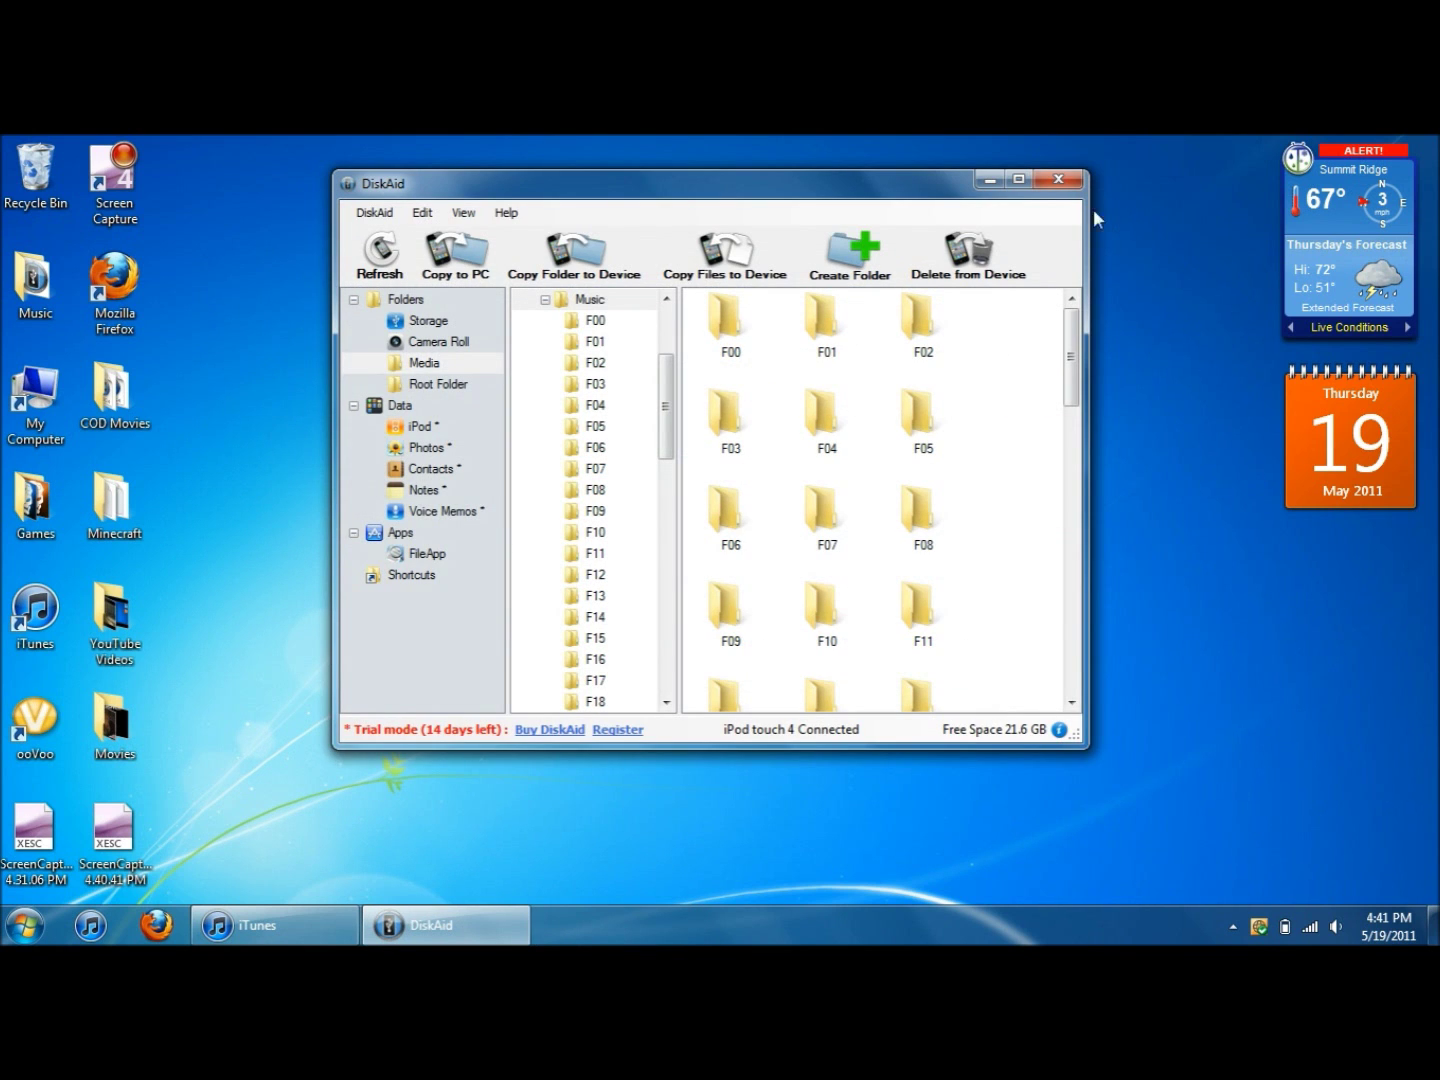
- Minimize DiskAid, search Windows for %appdata% and open the Roaming folder inside AppData
click(982, 178)
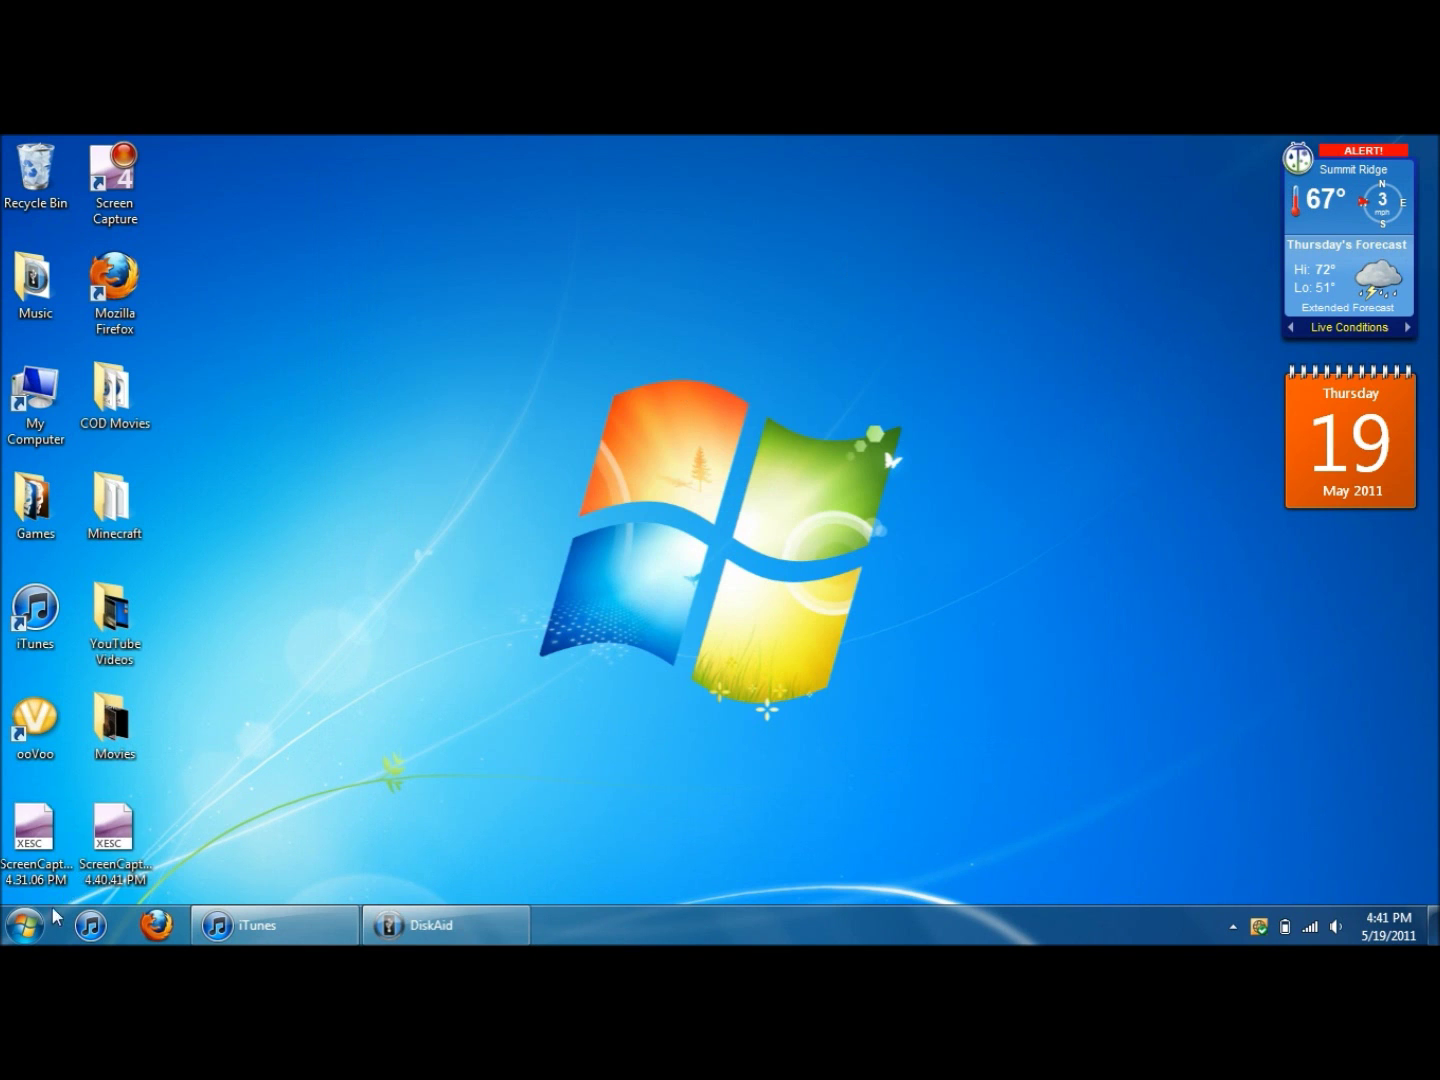
click(26, 926)
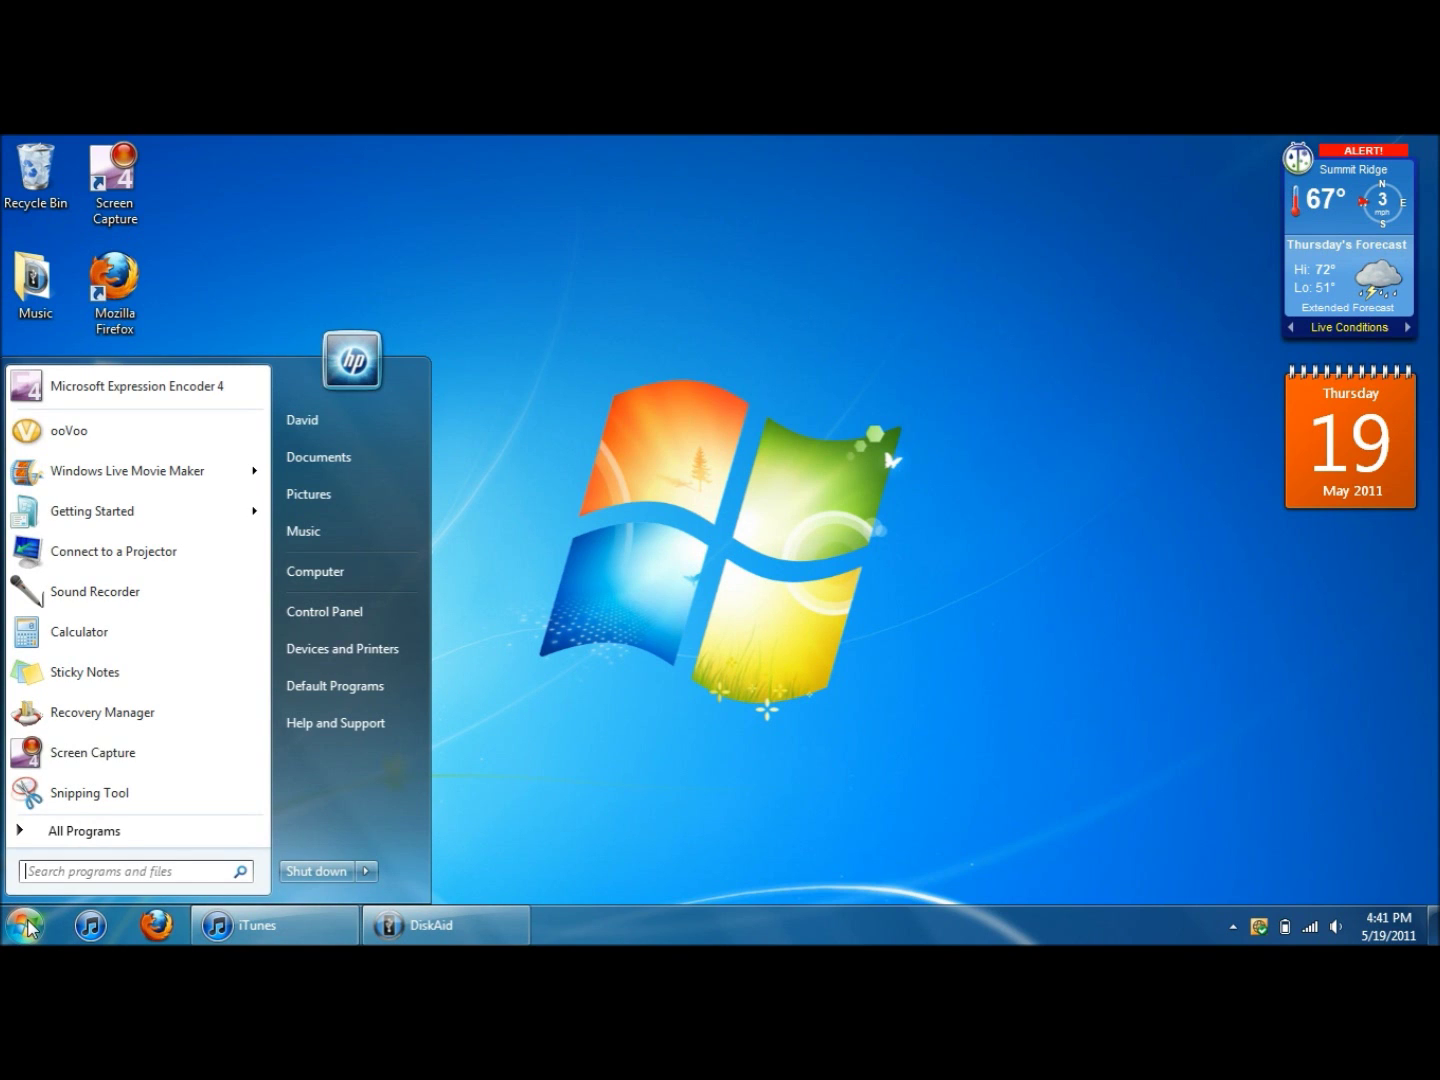
text(%ap)
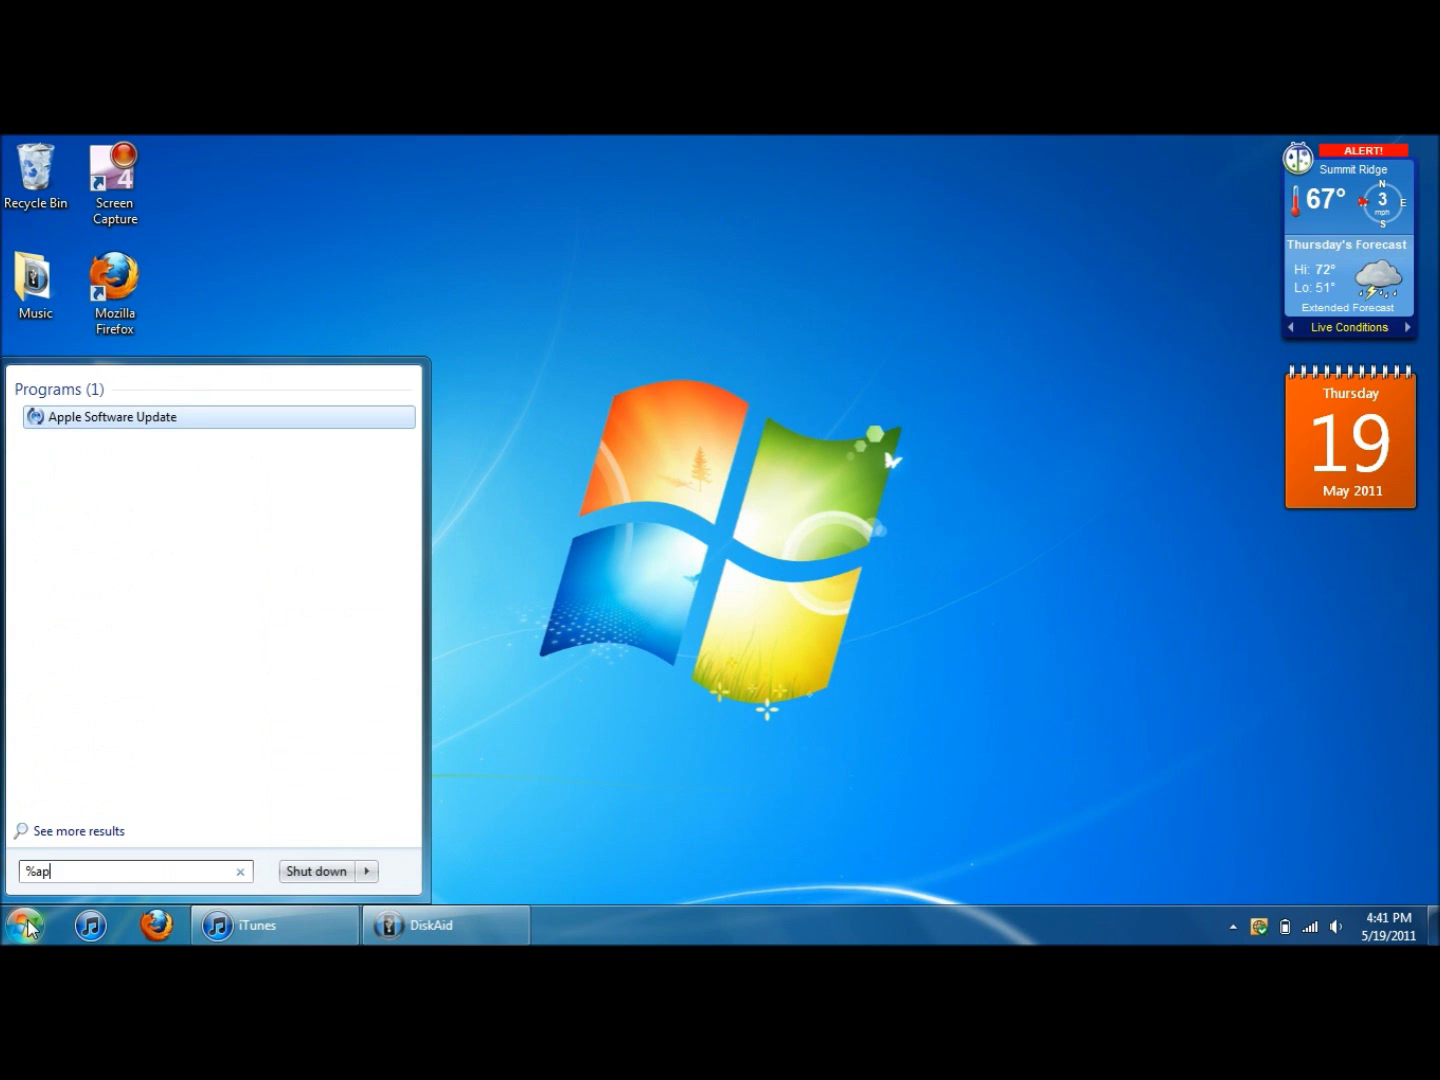
text(p)
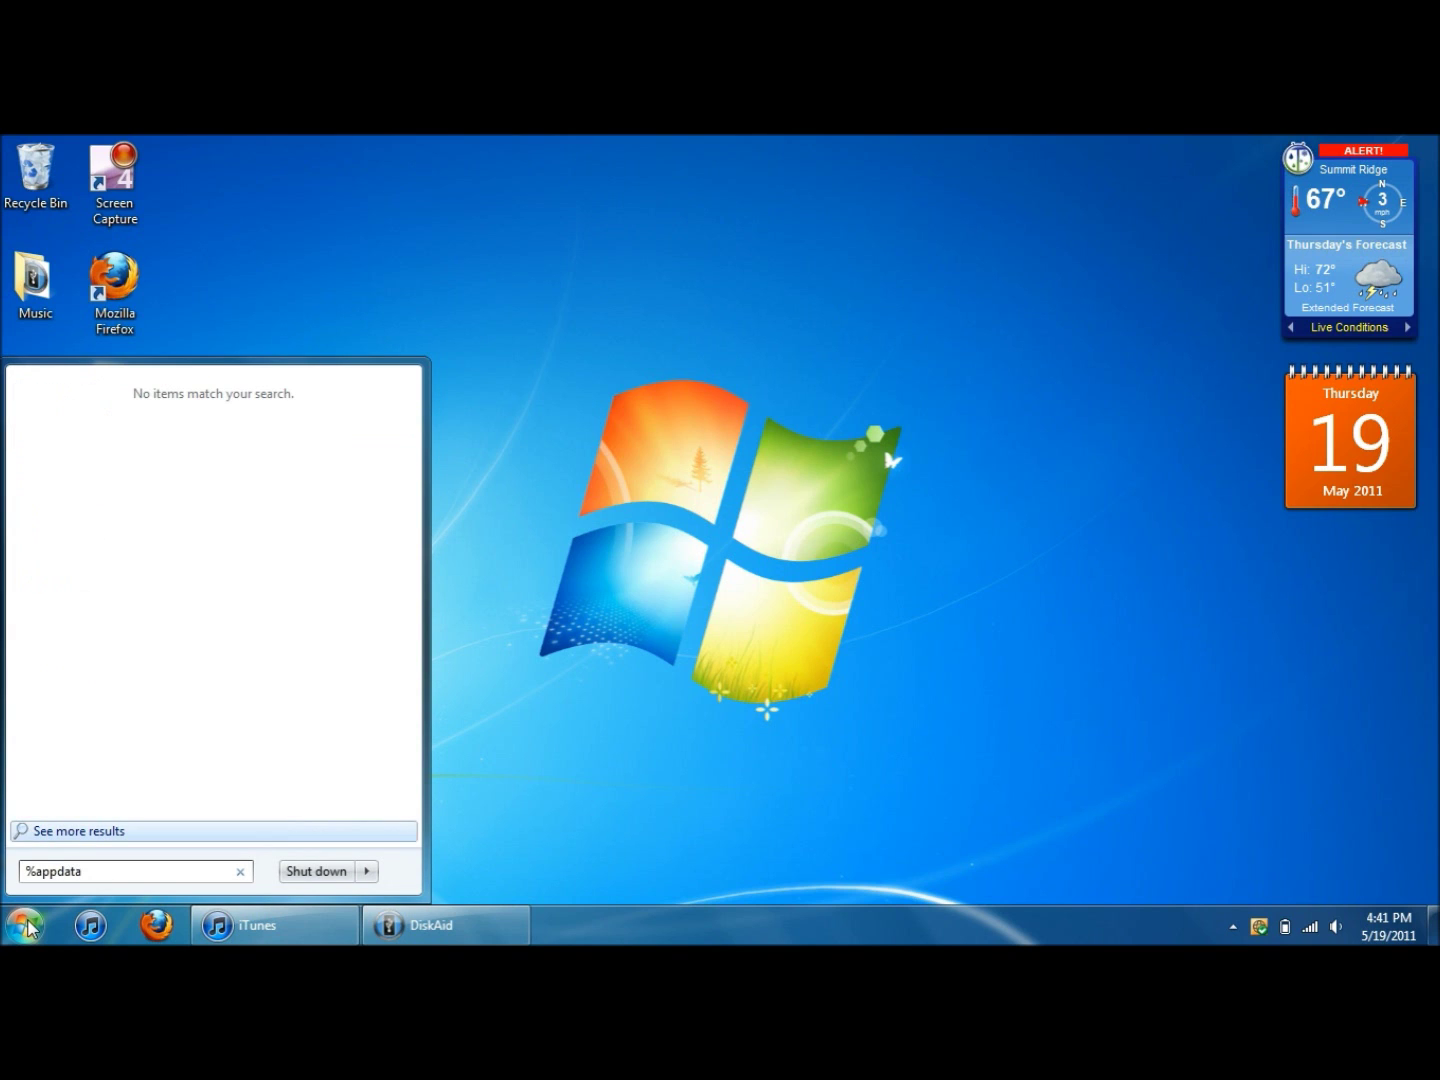
text(data%)
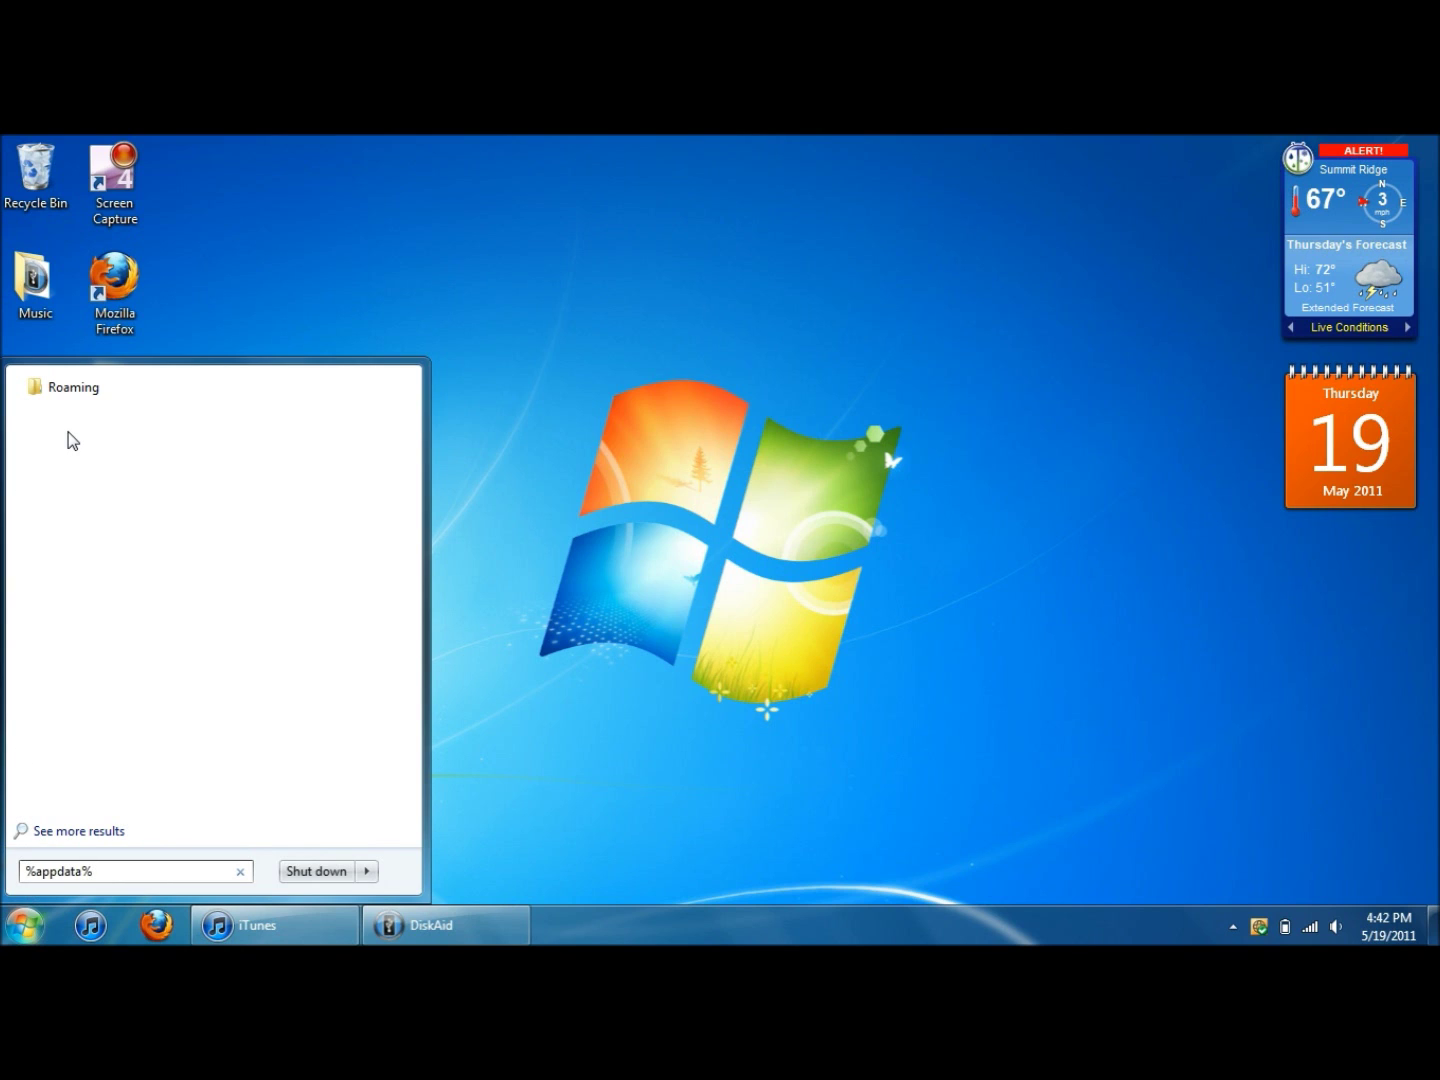
click(88, 401)
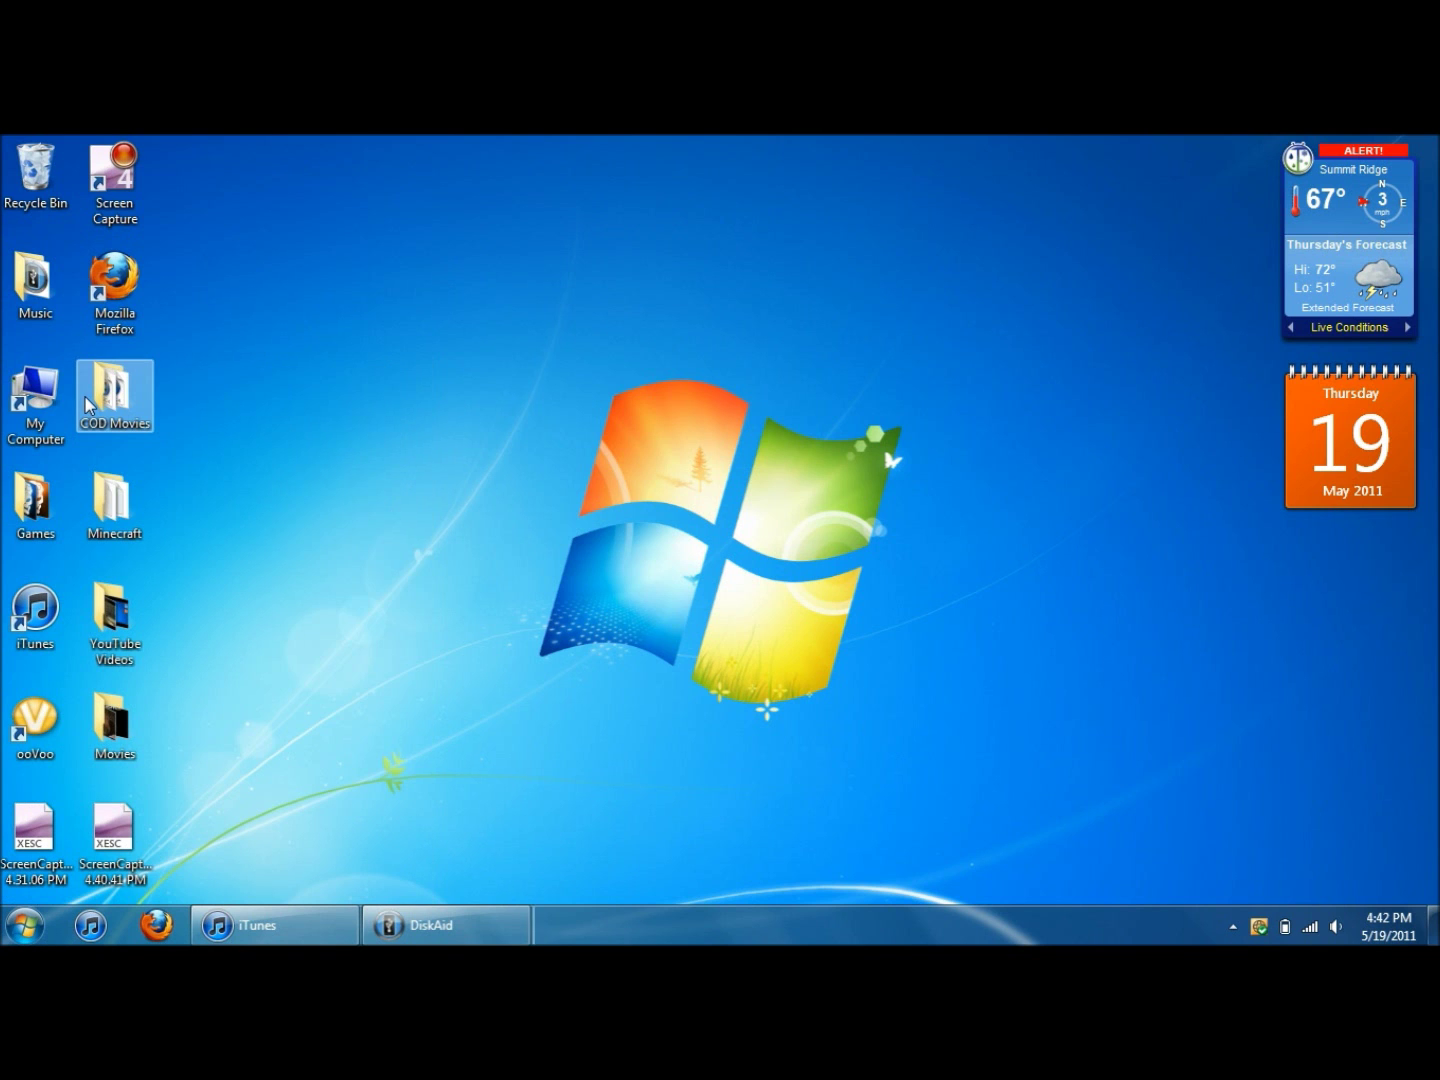
click(479, 220)
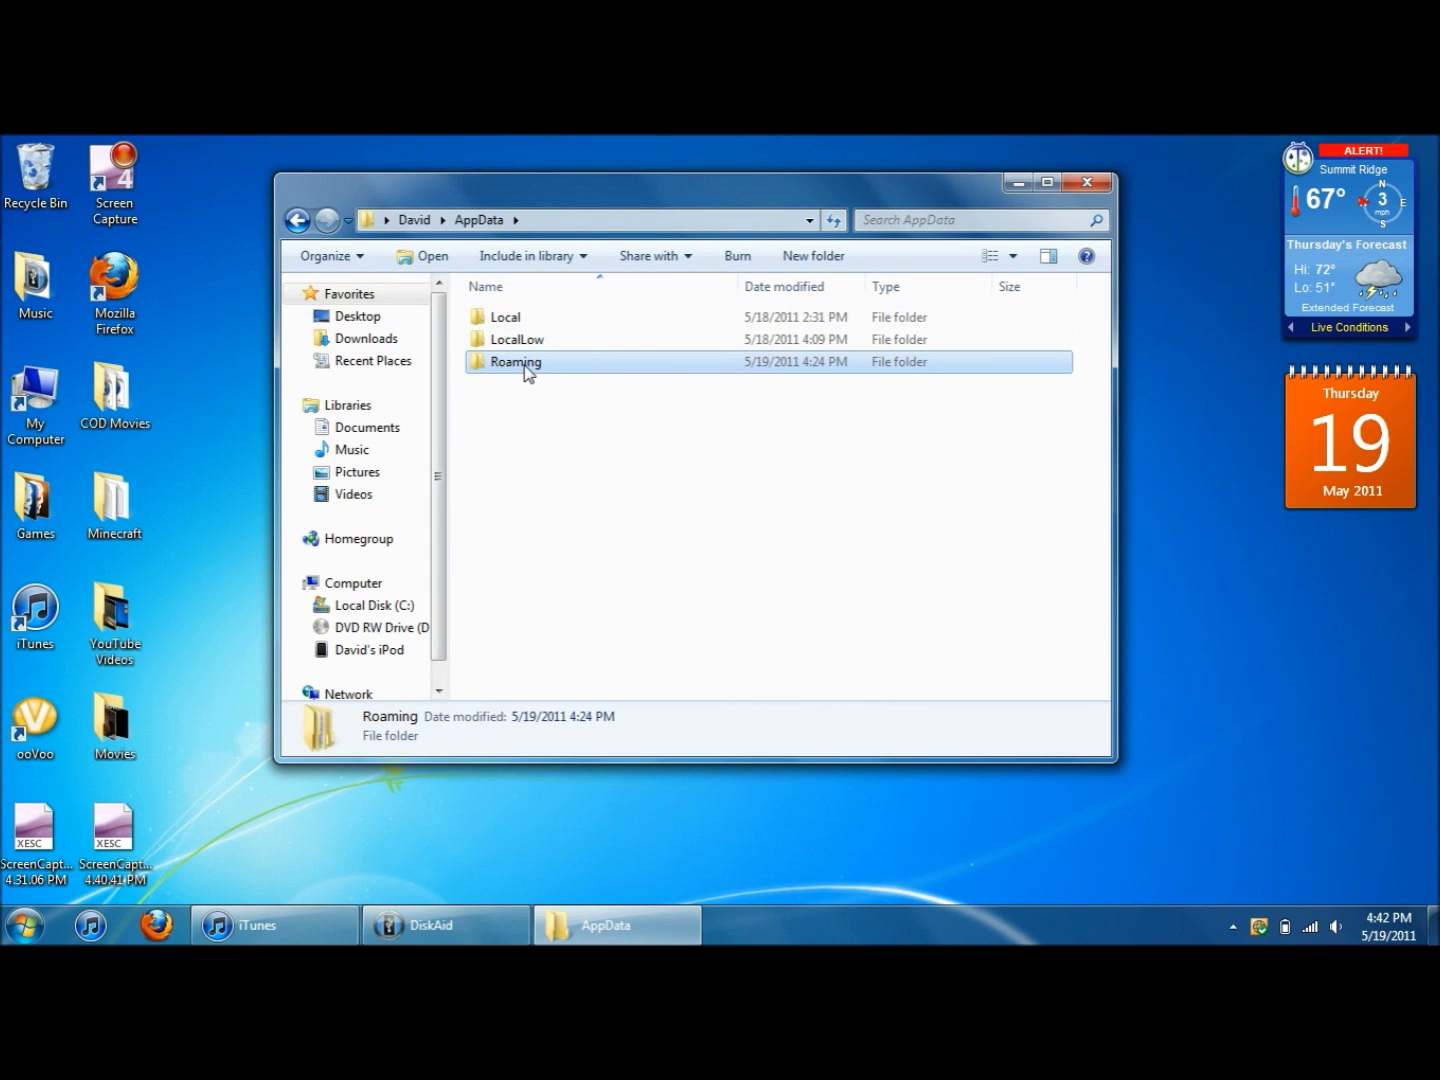
double_click(528, 373)
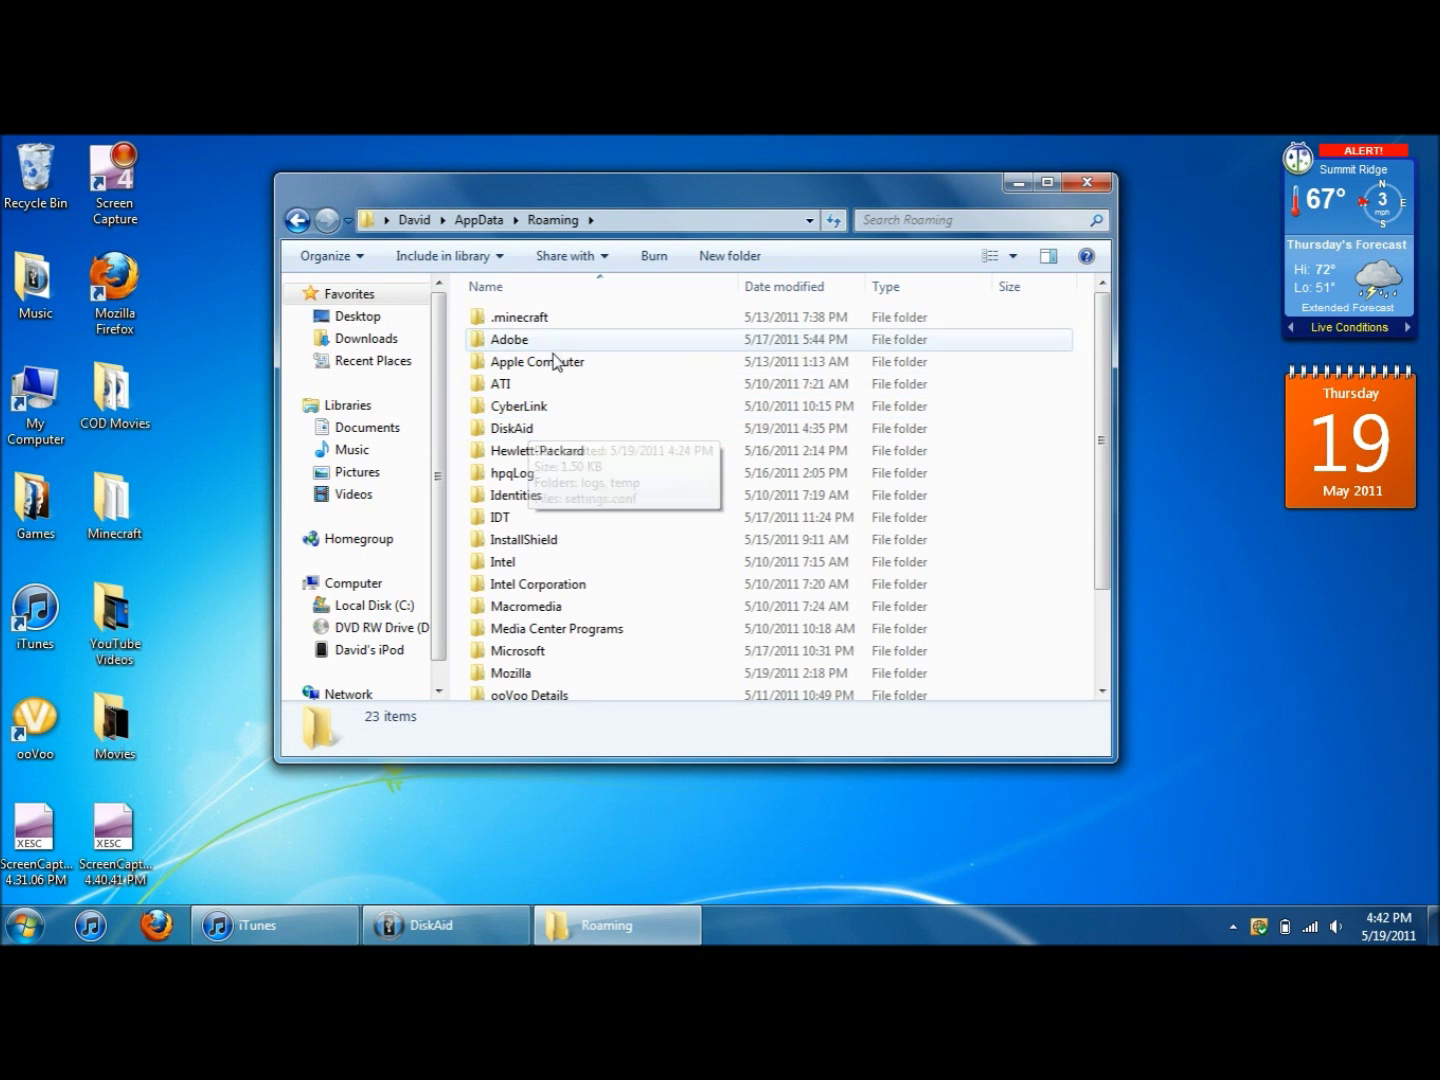
- Bring up deletion of the DiskAid folder in Roaming and decline moving it to the Recycle Bin
click(561, 437)
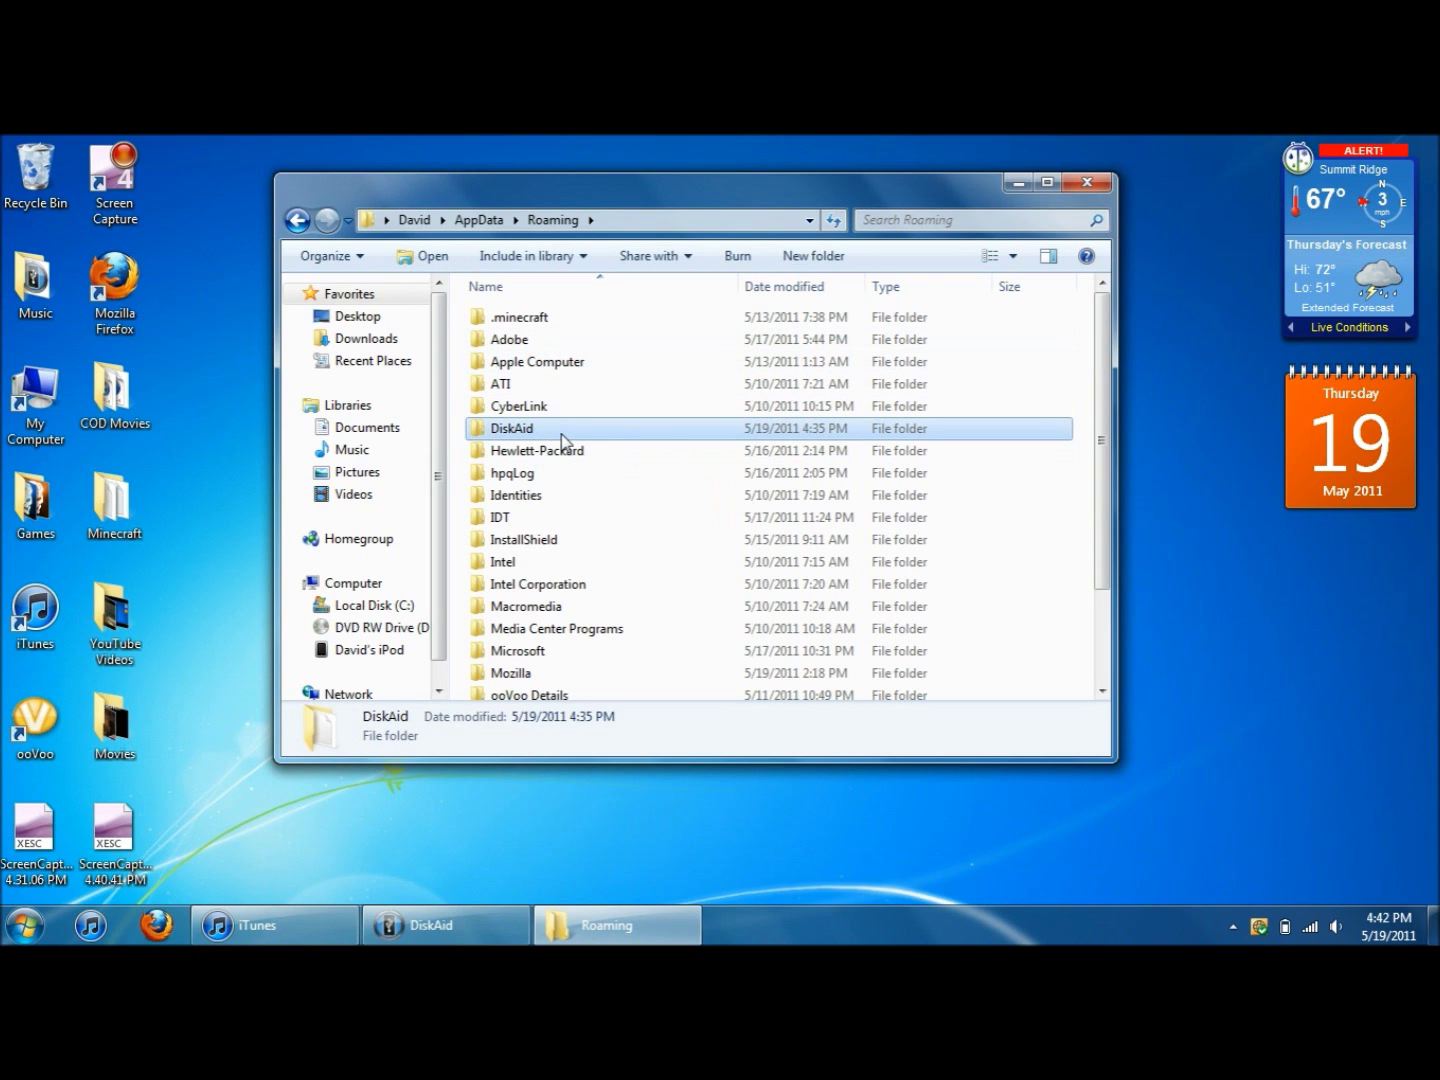
right_click(561, 436)
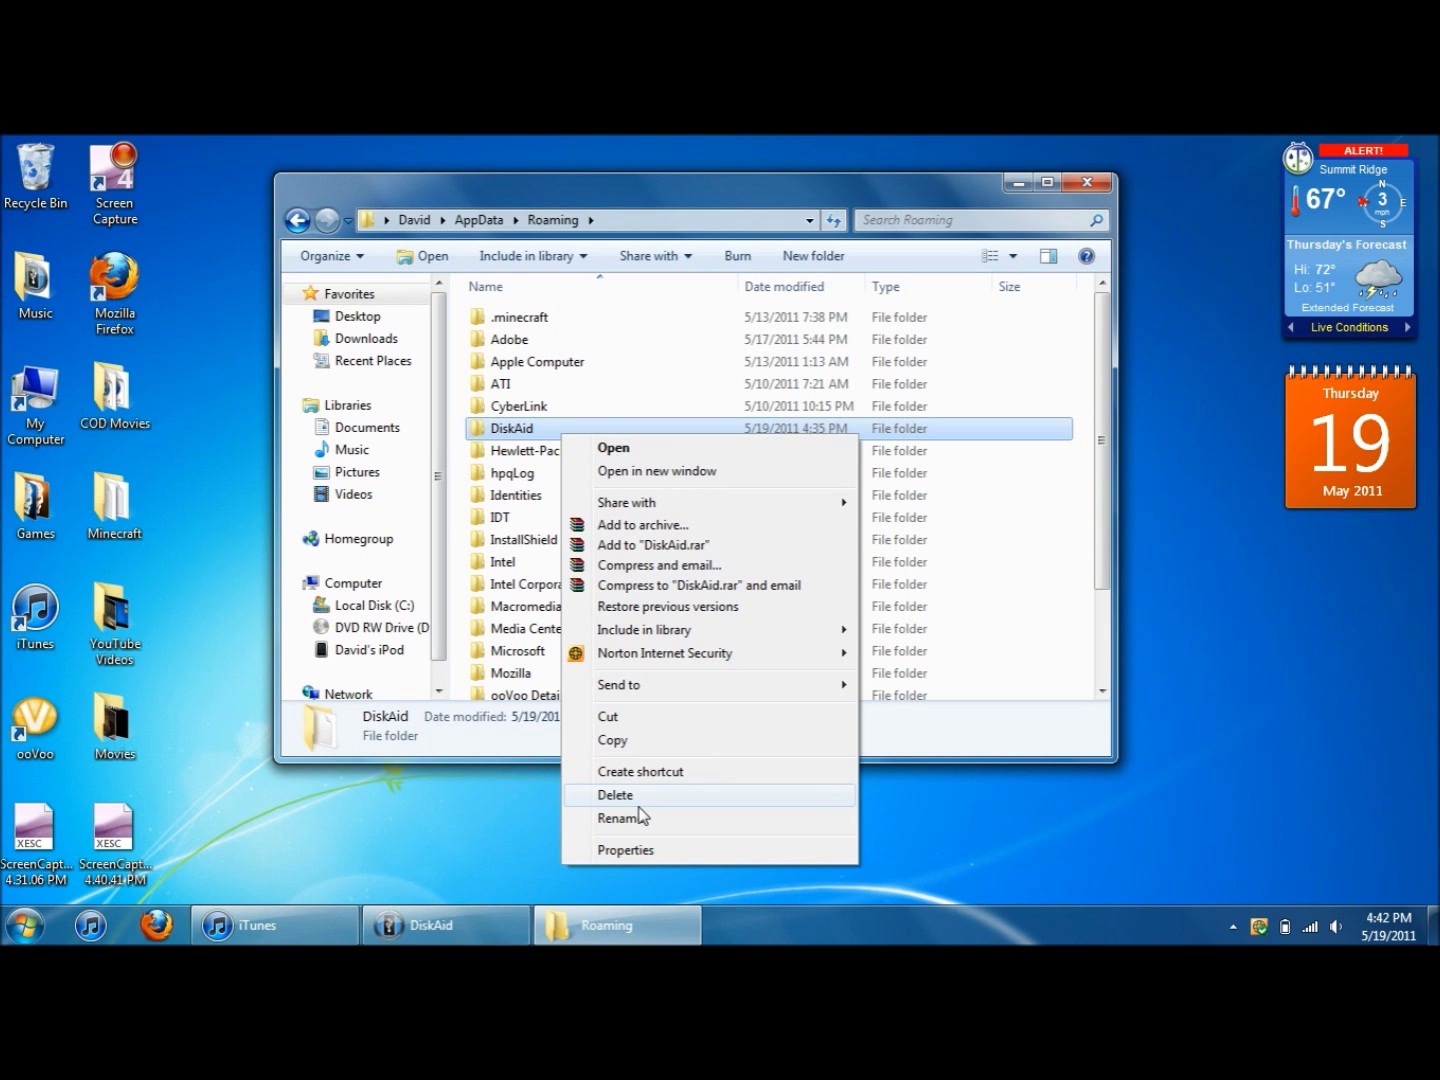
click(640, 805)
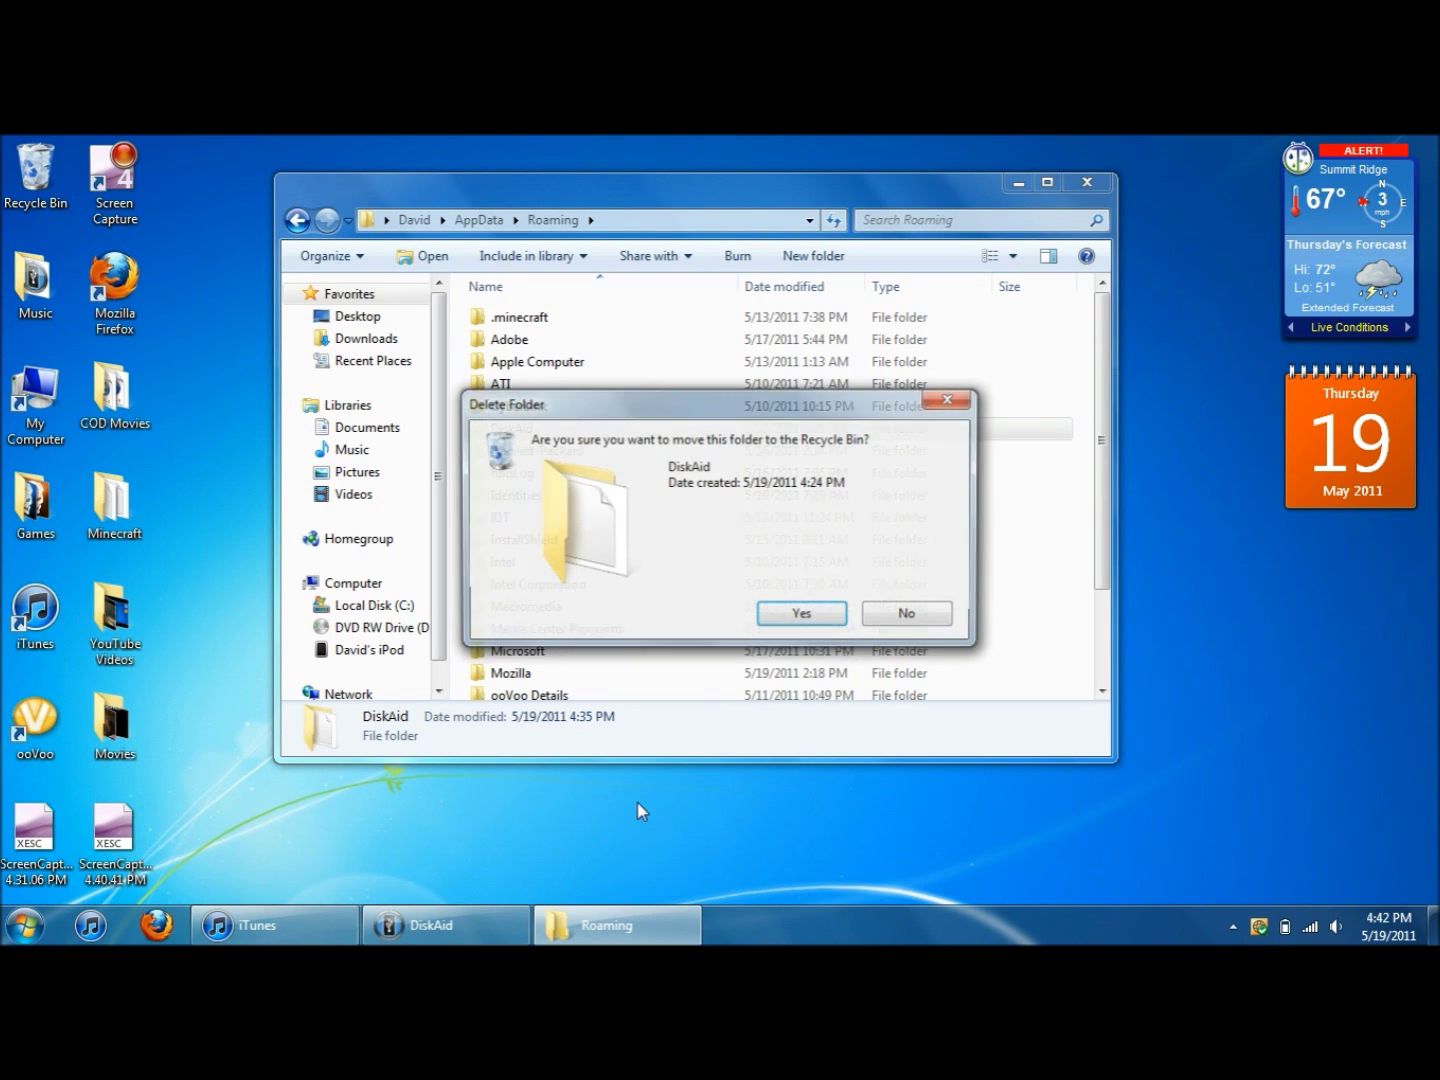
click(940, 625)
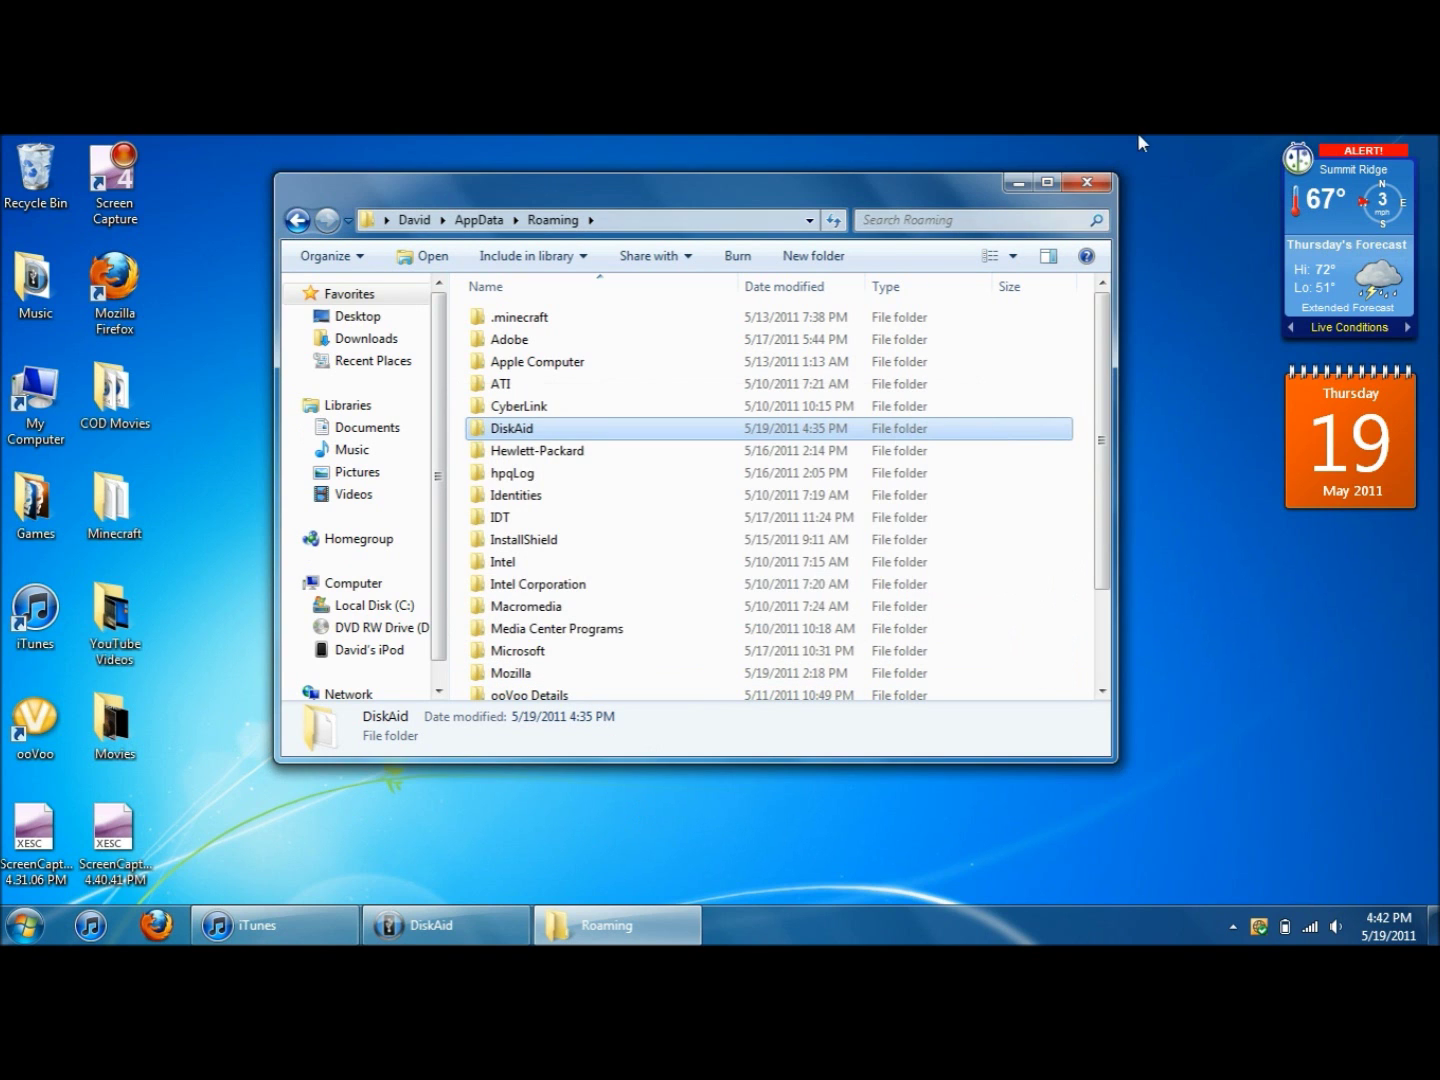
- Close the Roaming folder window and switch back to DiskAid
click(1086, 182)
click(438, 926)
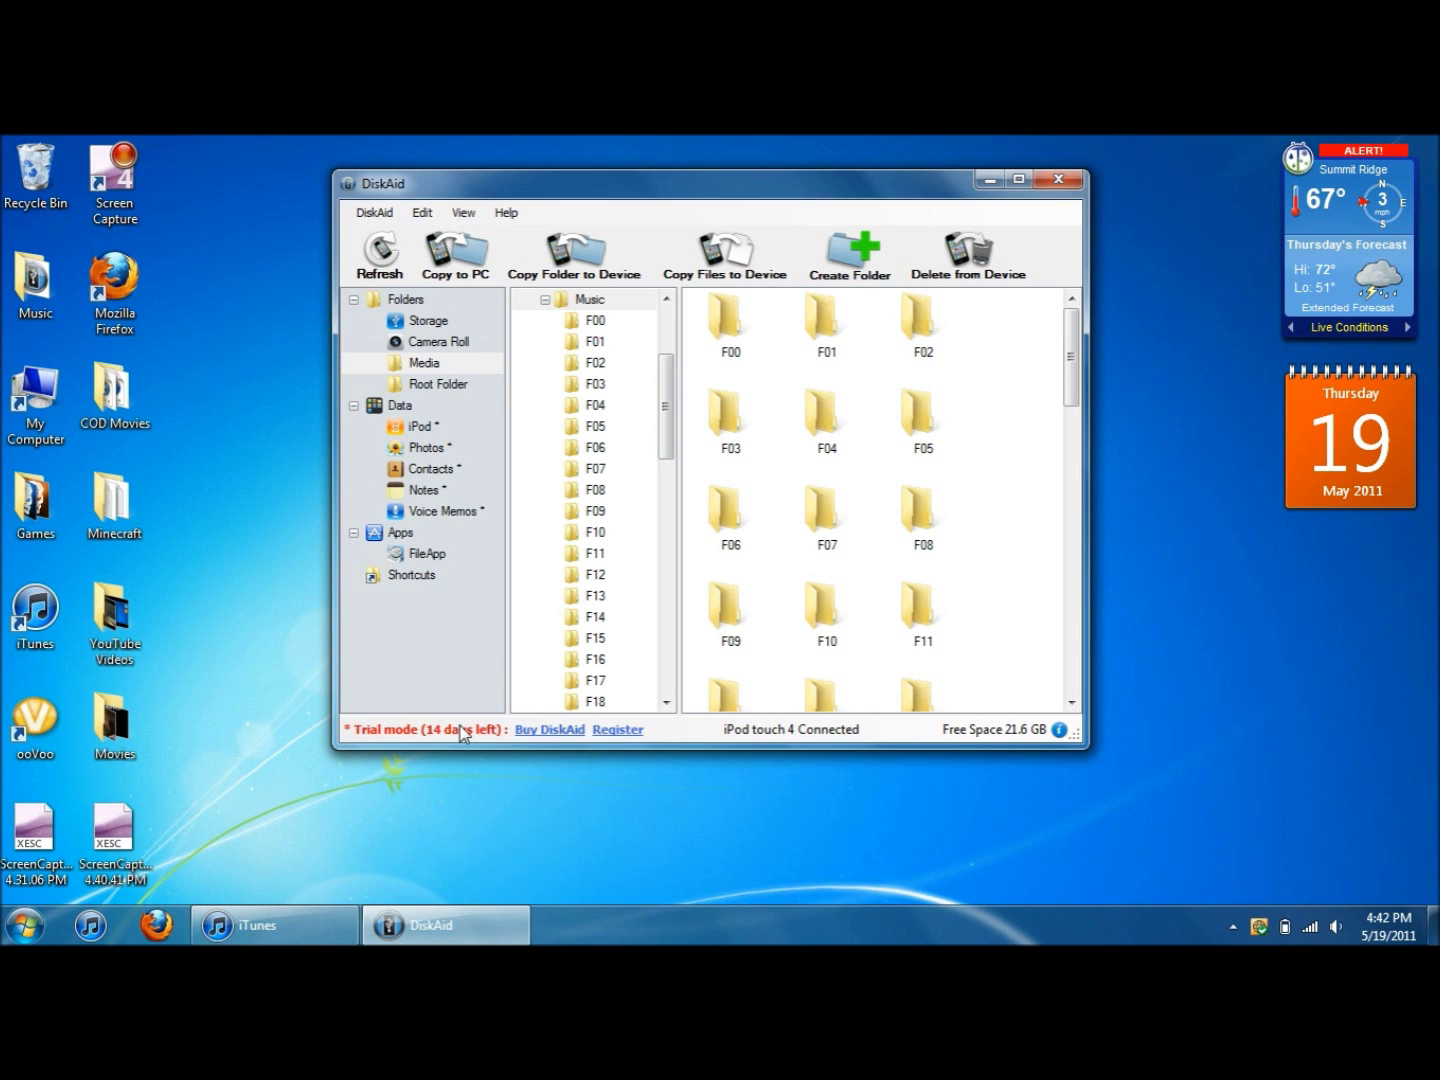
- Maximize the DiskAid window and minimize it to show the desktop
click(1018, 179)
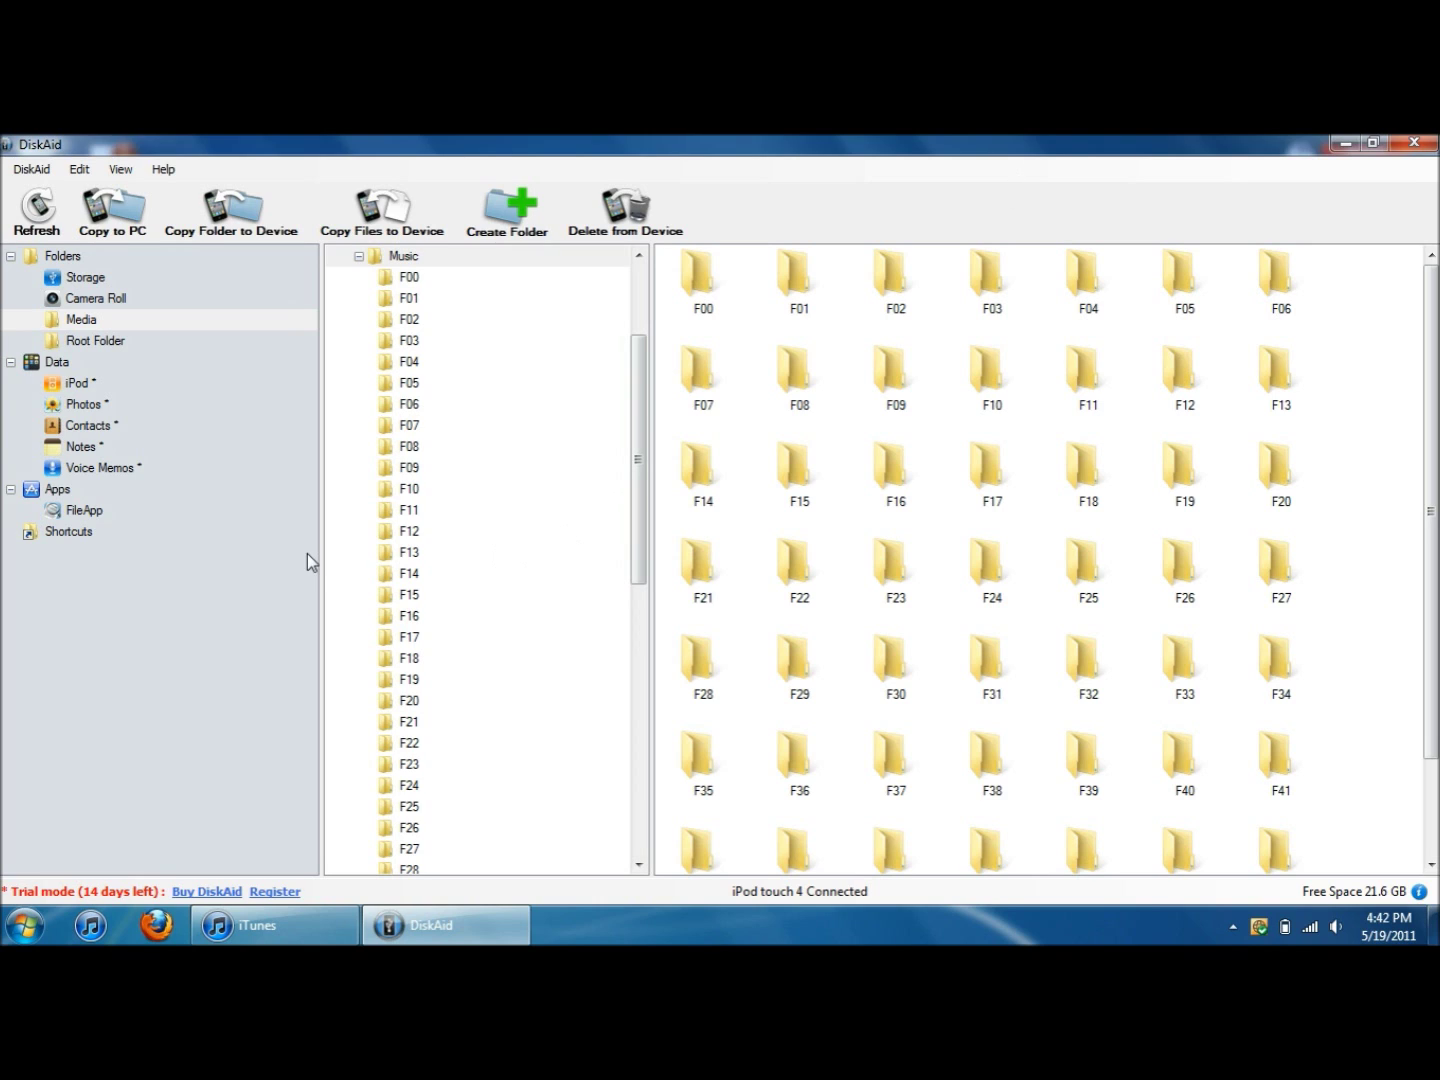
click(170, 611)
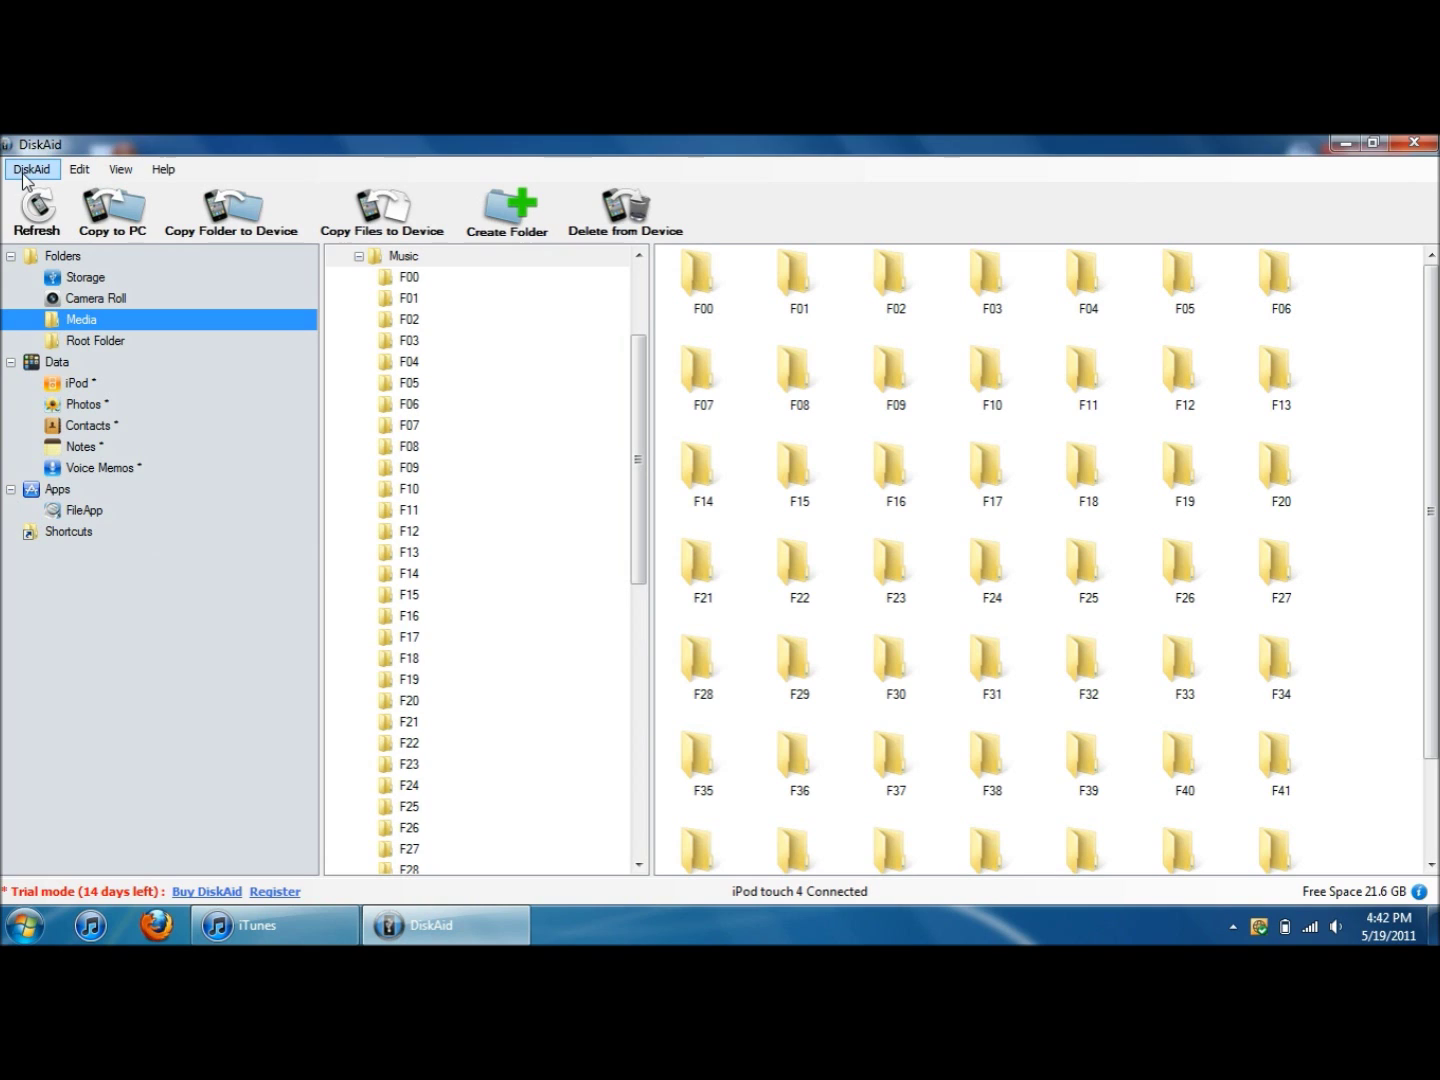
click(1347, 144)
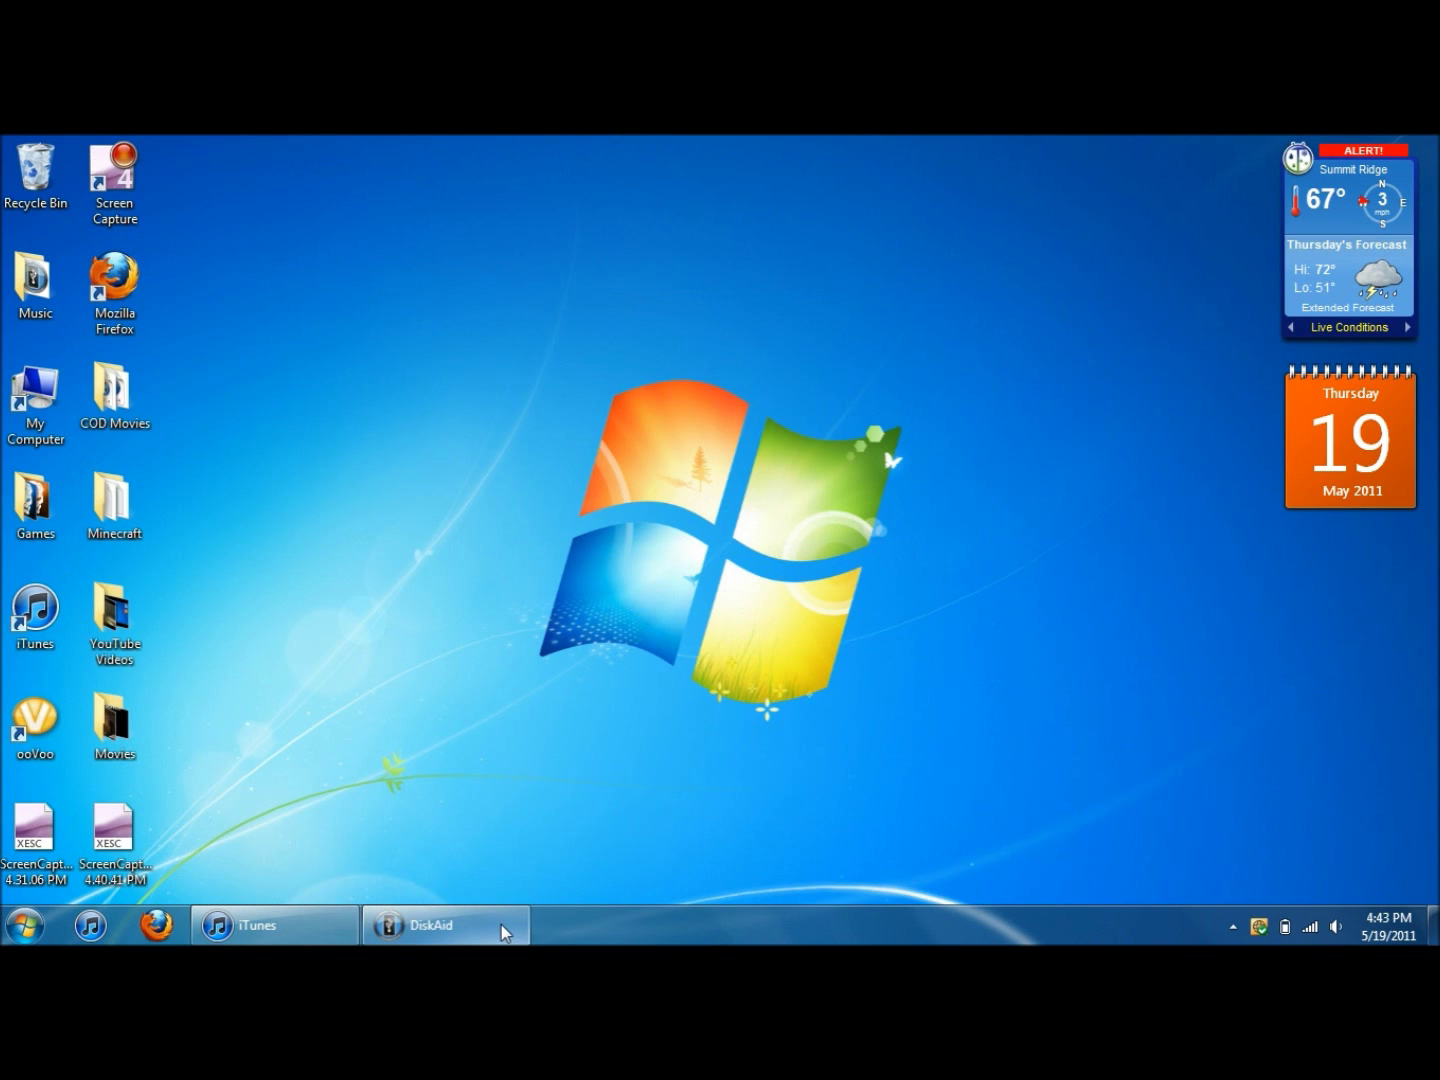
click(1388, 926)
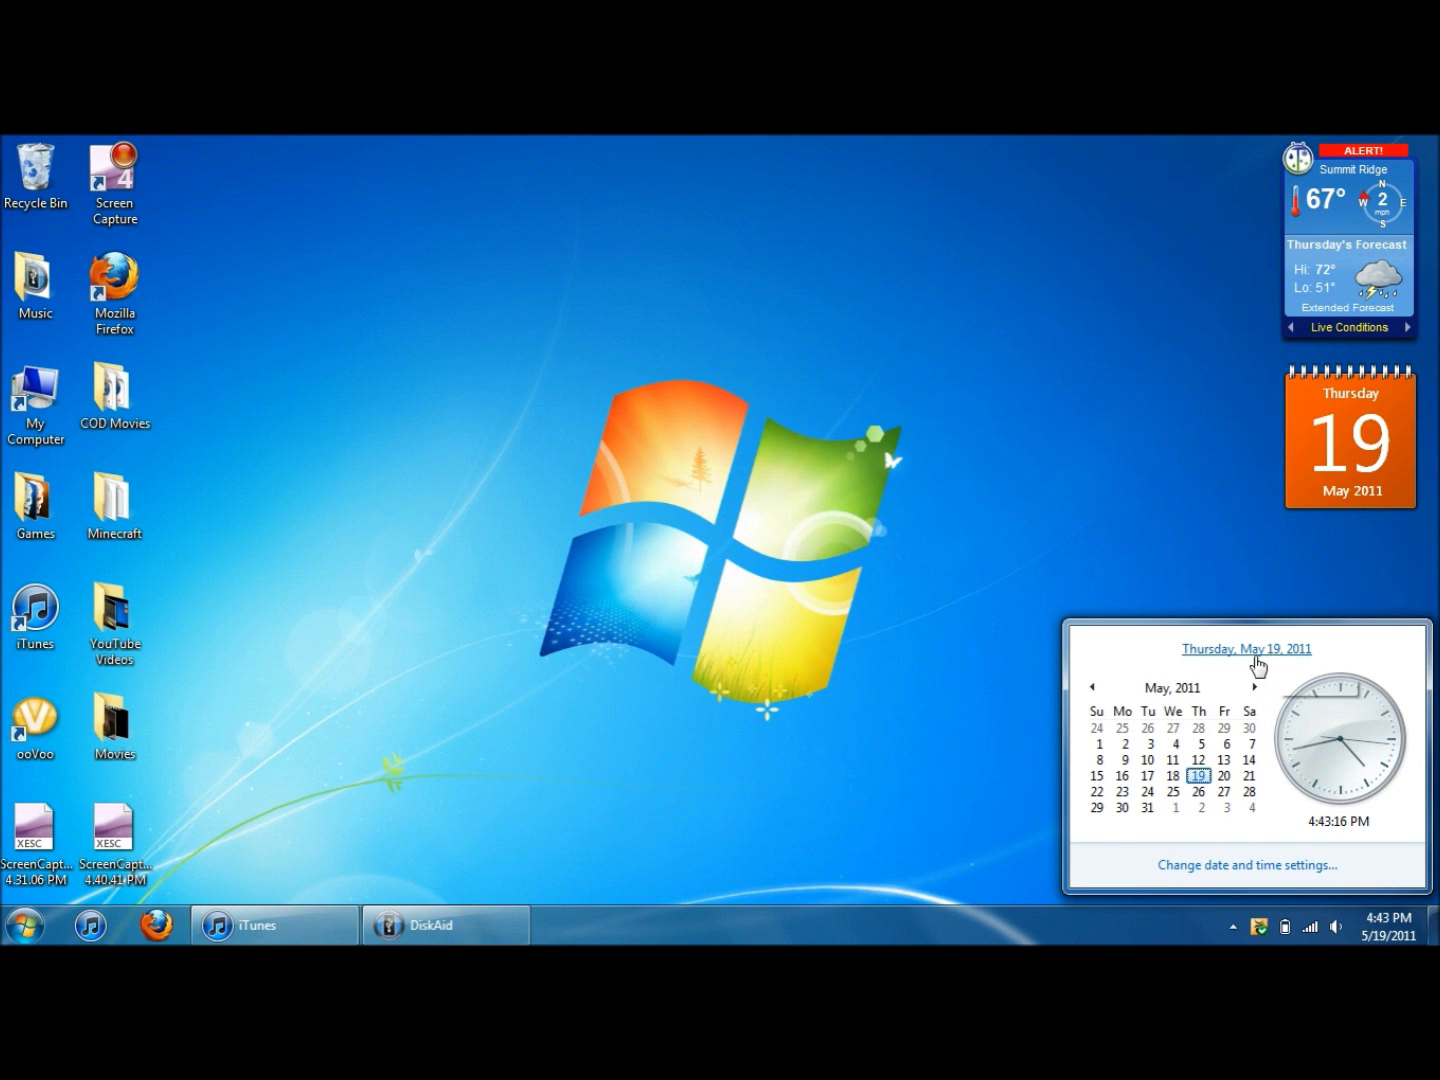
click(1125, 533)
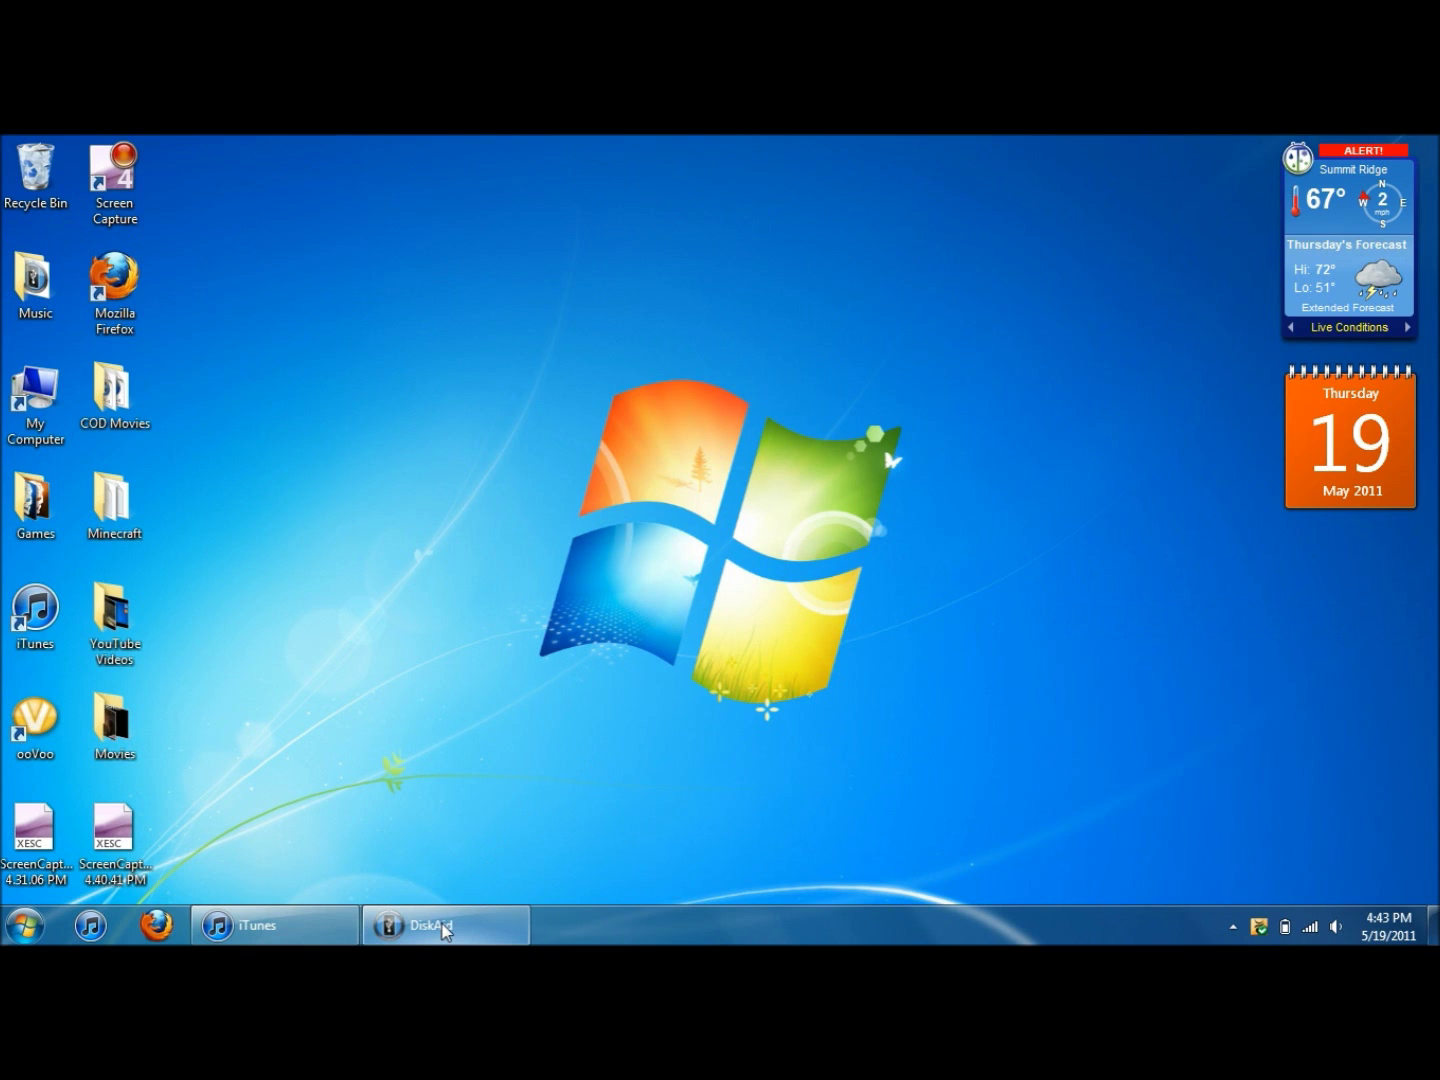
mouse_move(444, 927)
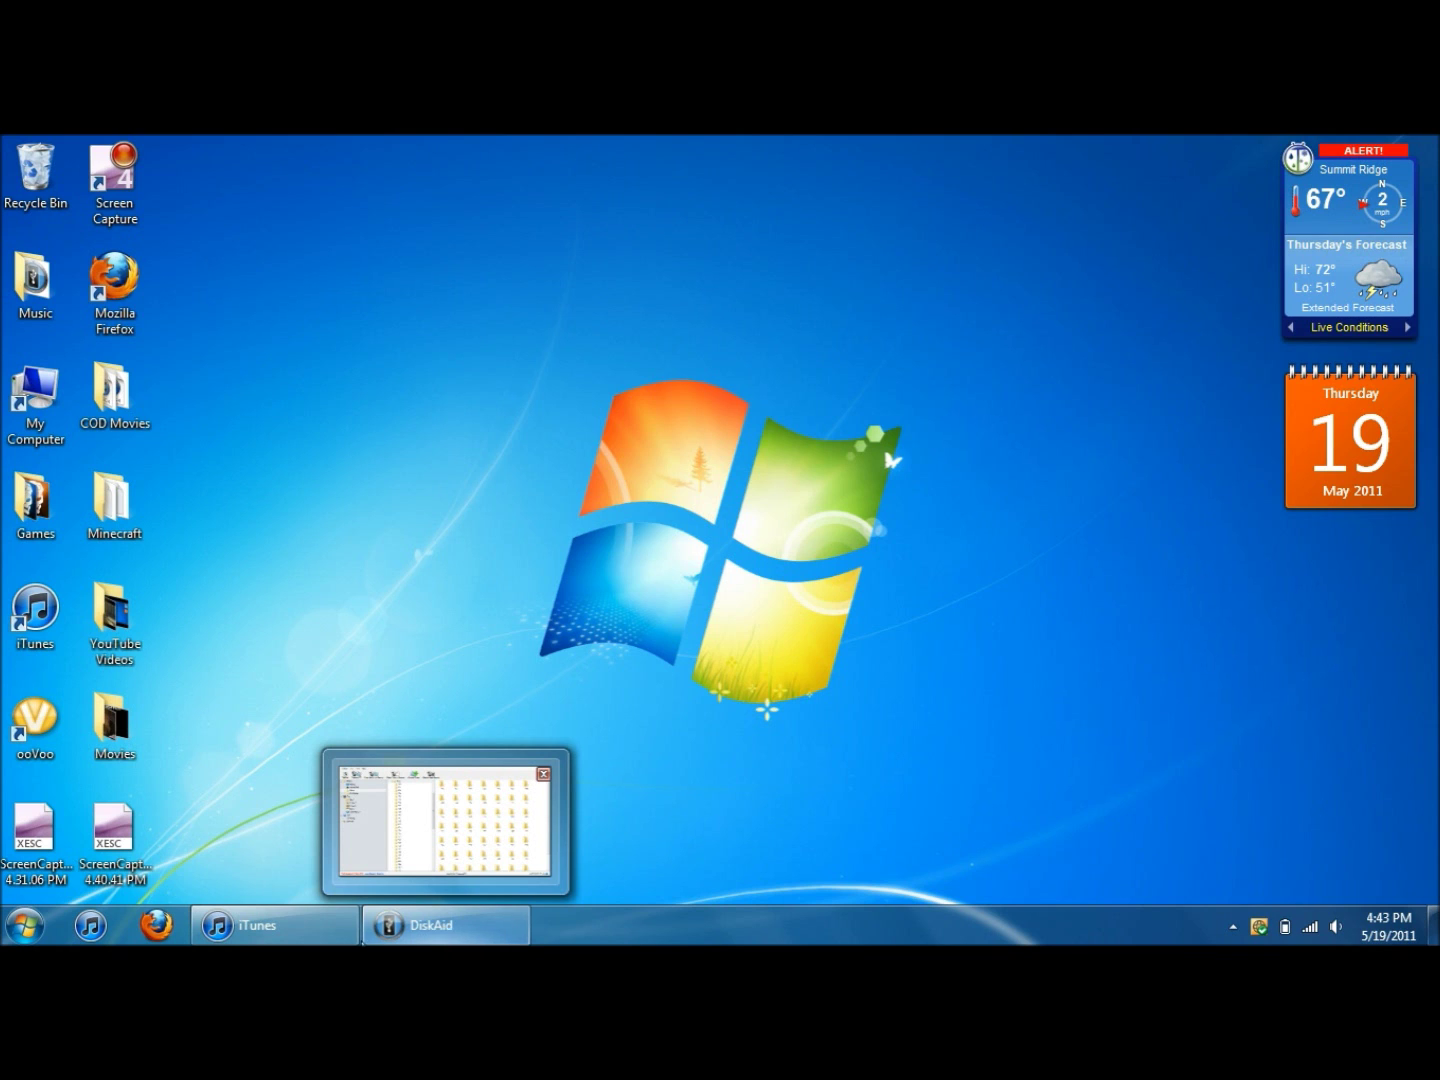
mouse_move(283, 925)
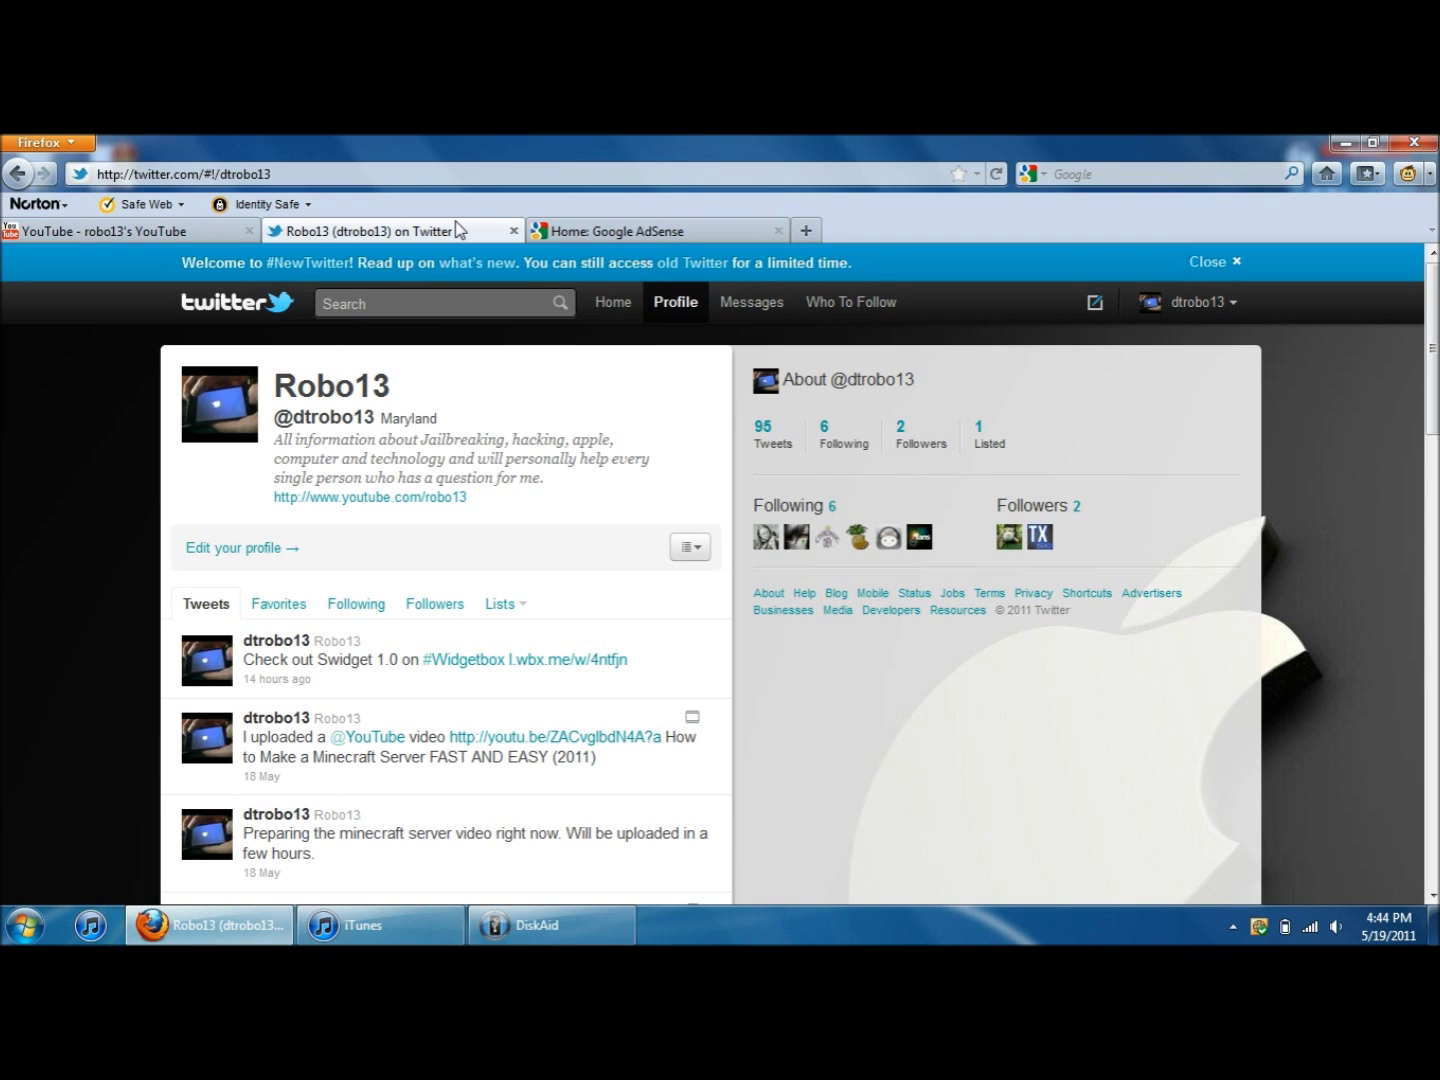
- In Firefox, open the signed-in account's YouTube channel, look over its featured video and recent activity, and minimize the browser
click(111, 230)
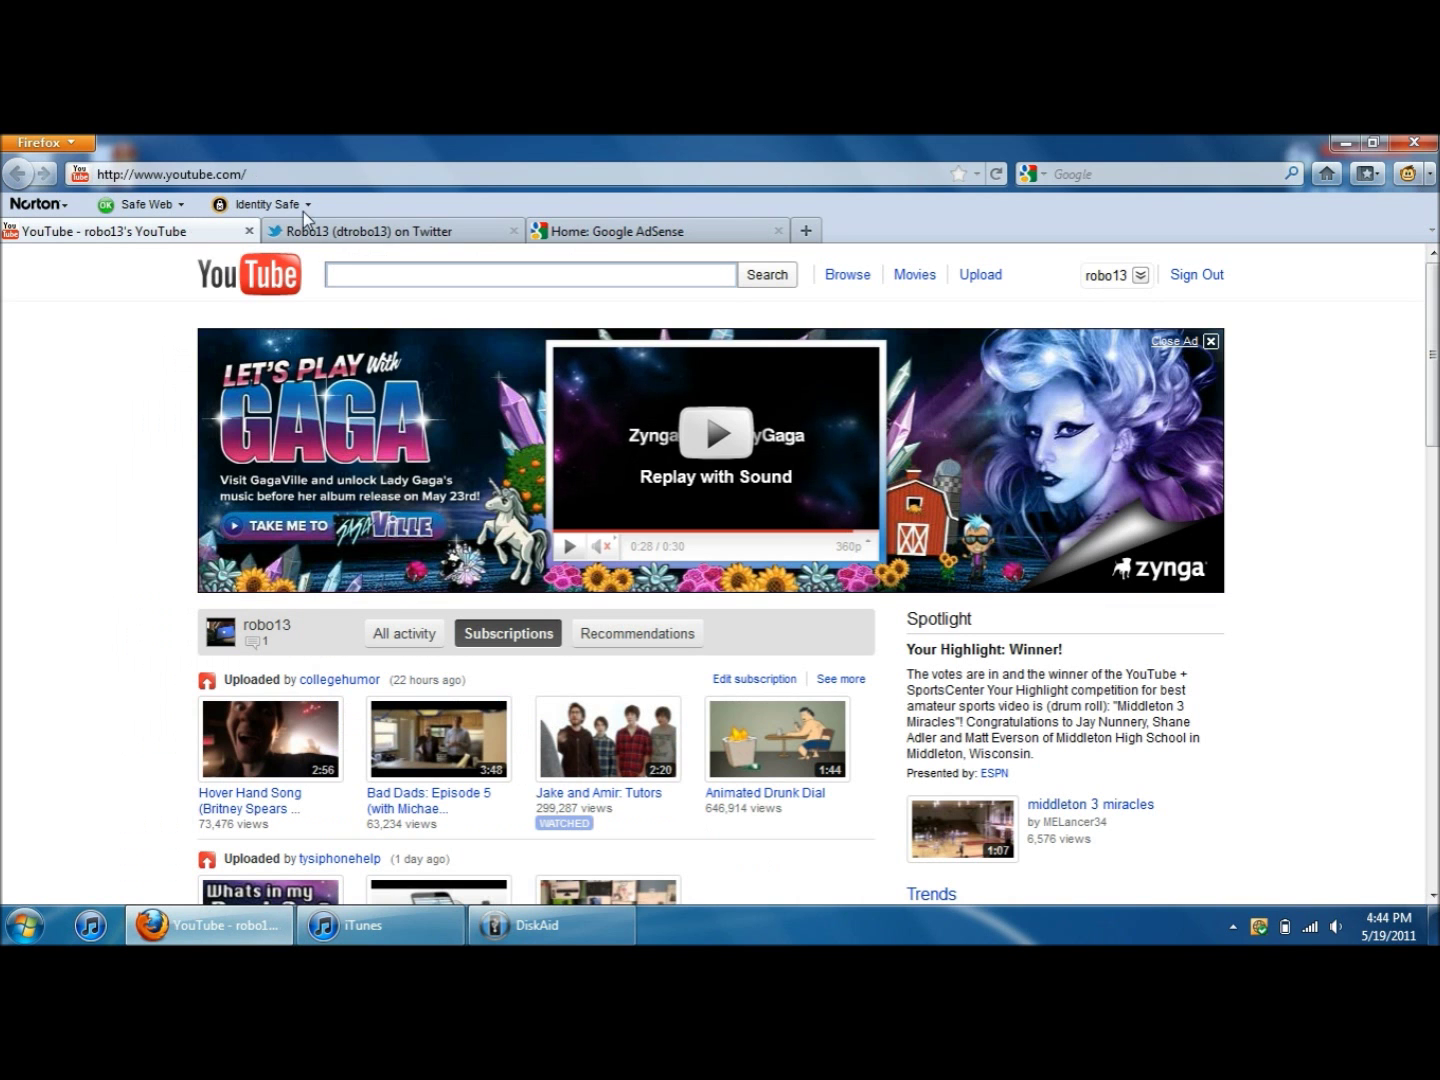
click(1164, 295)
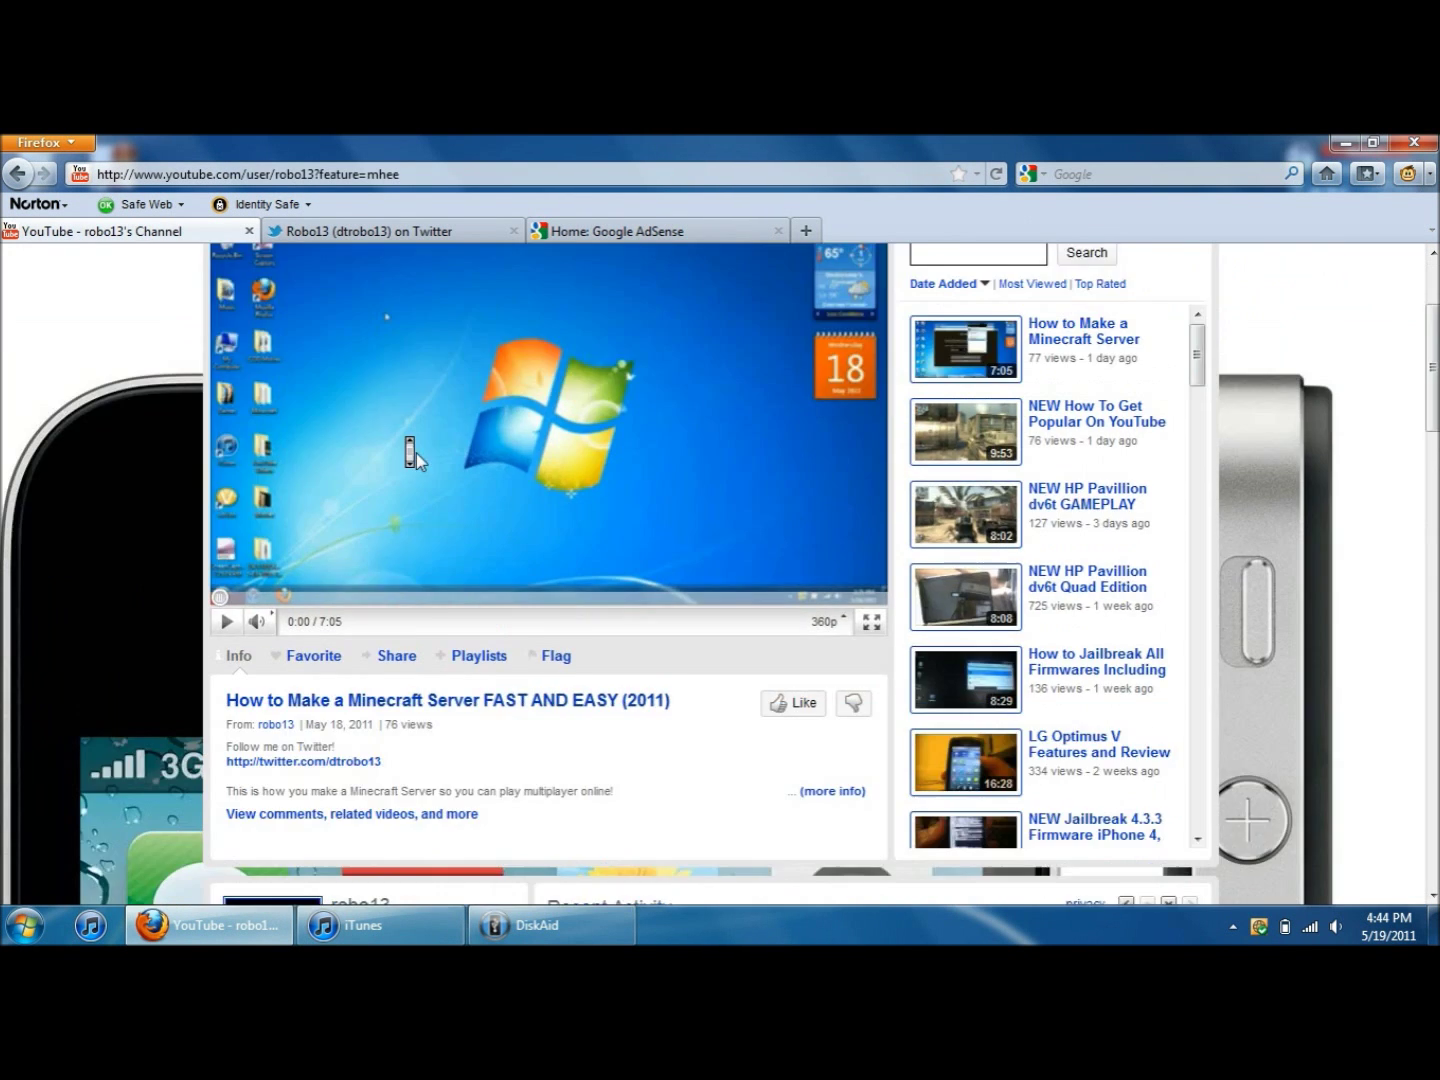
scroll(409, 455, down, 10)
scroll(420, 446, up, 5)
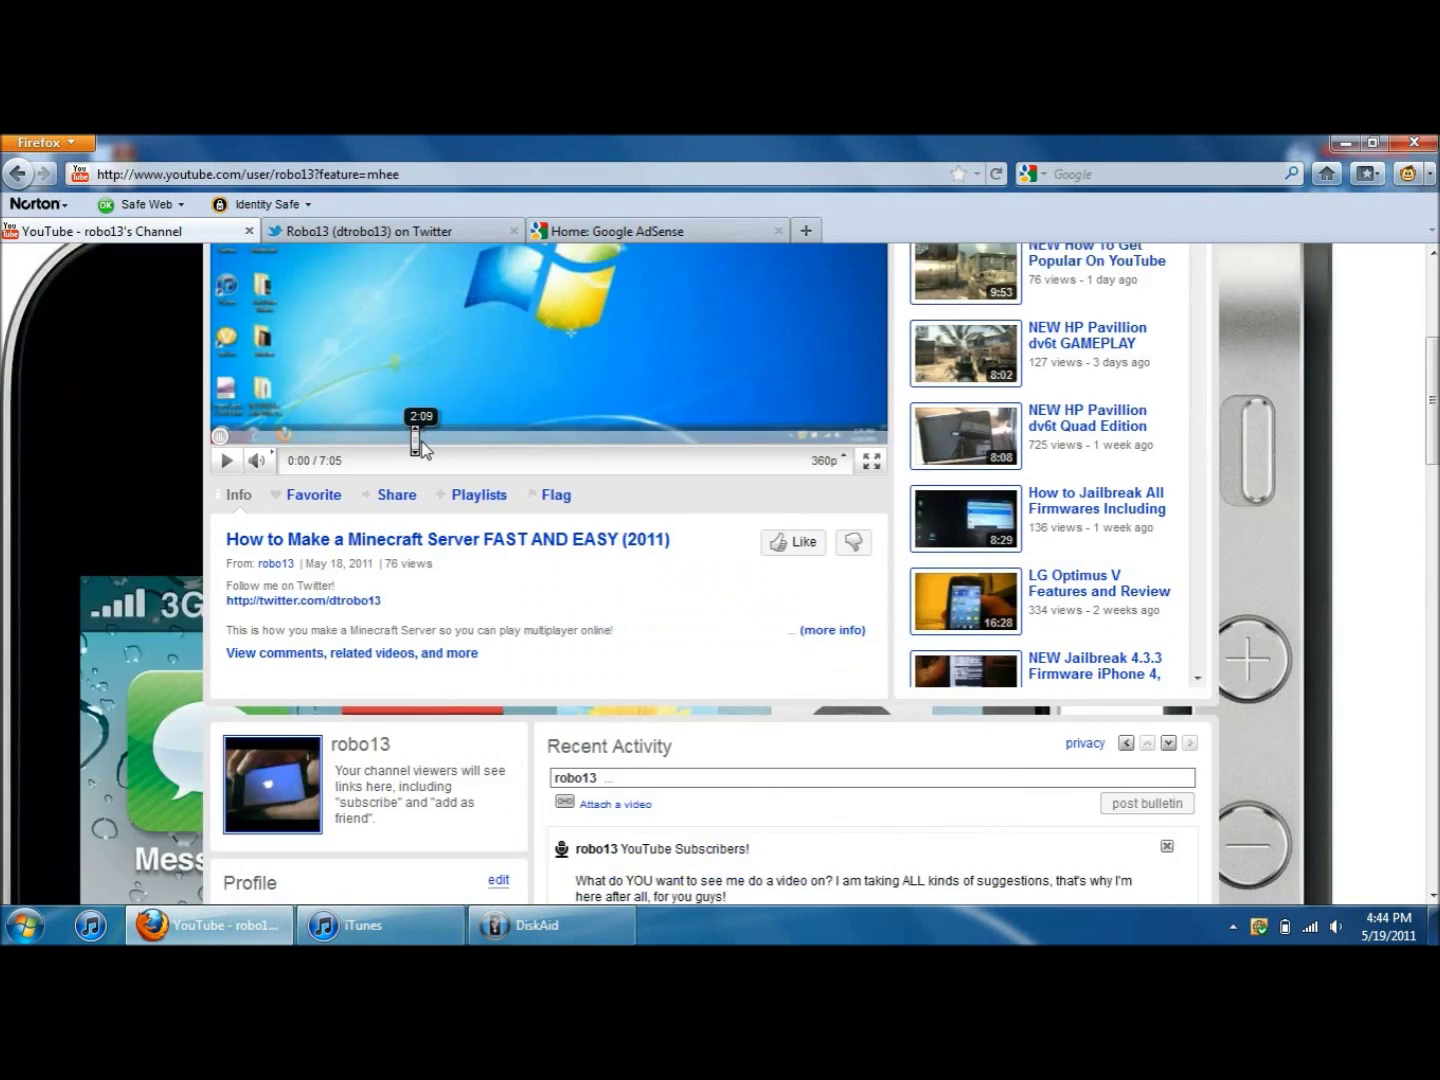
scroll(416, 440, down, 1)
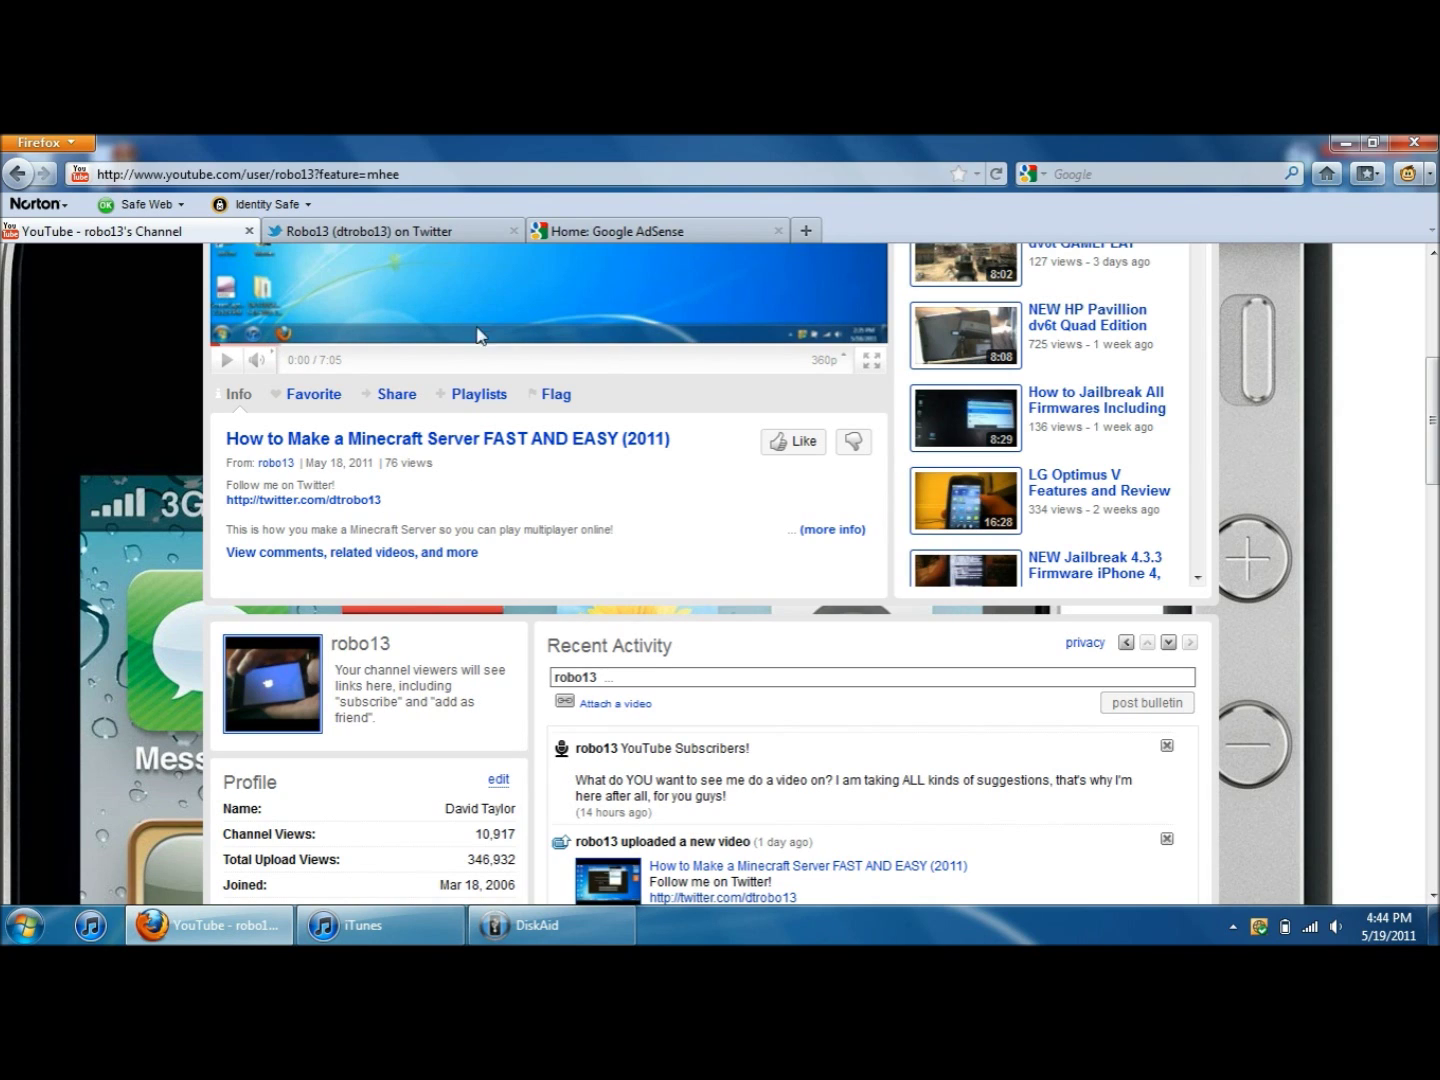
click(1352, 142)
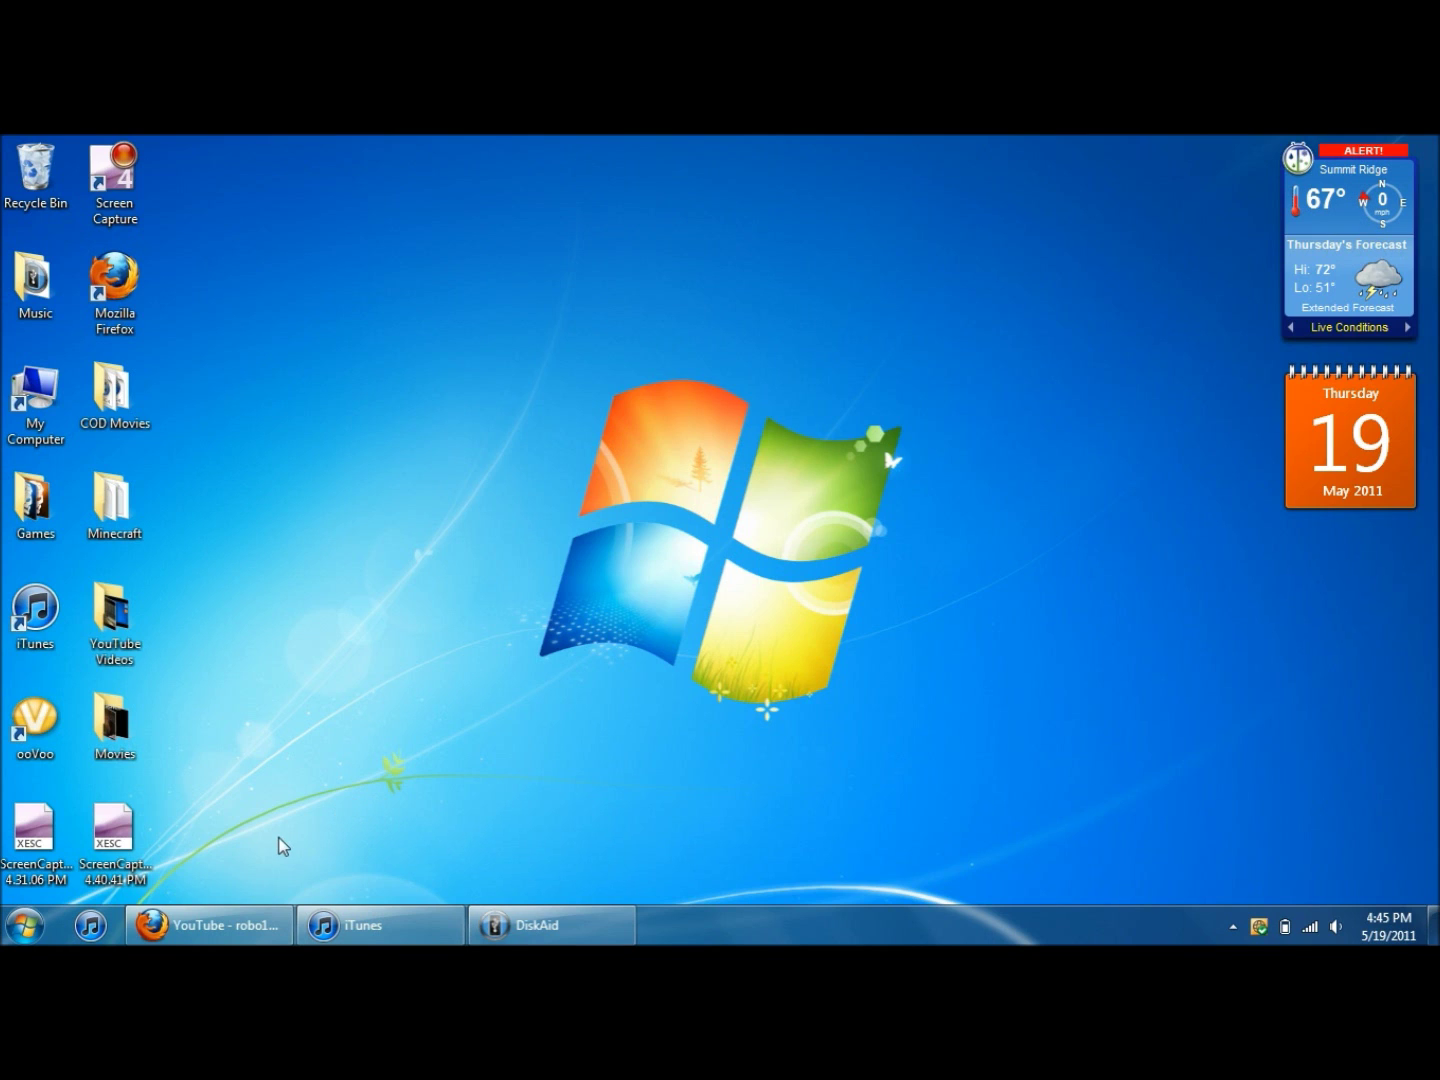
mouse_move(230, 932)
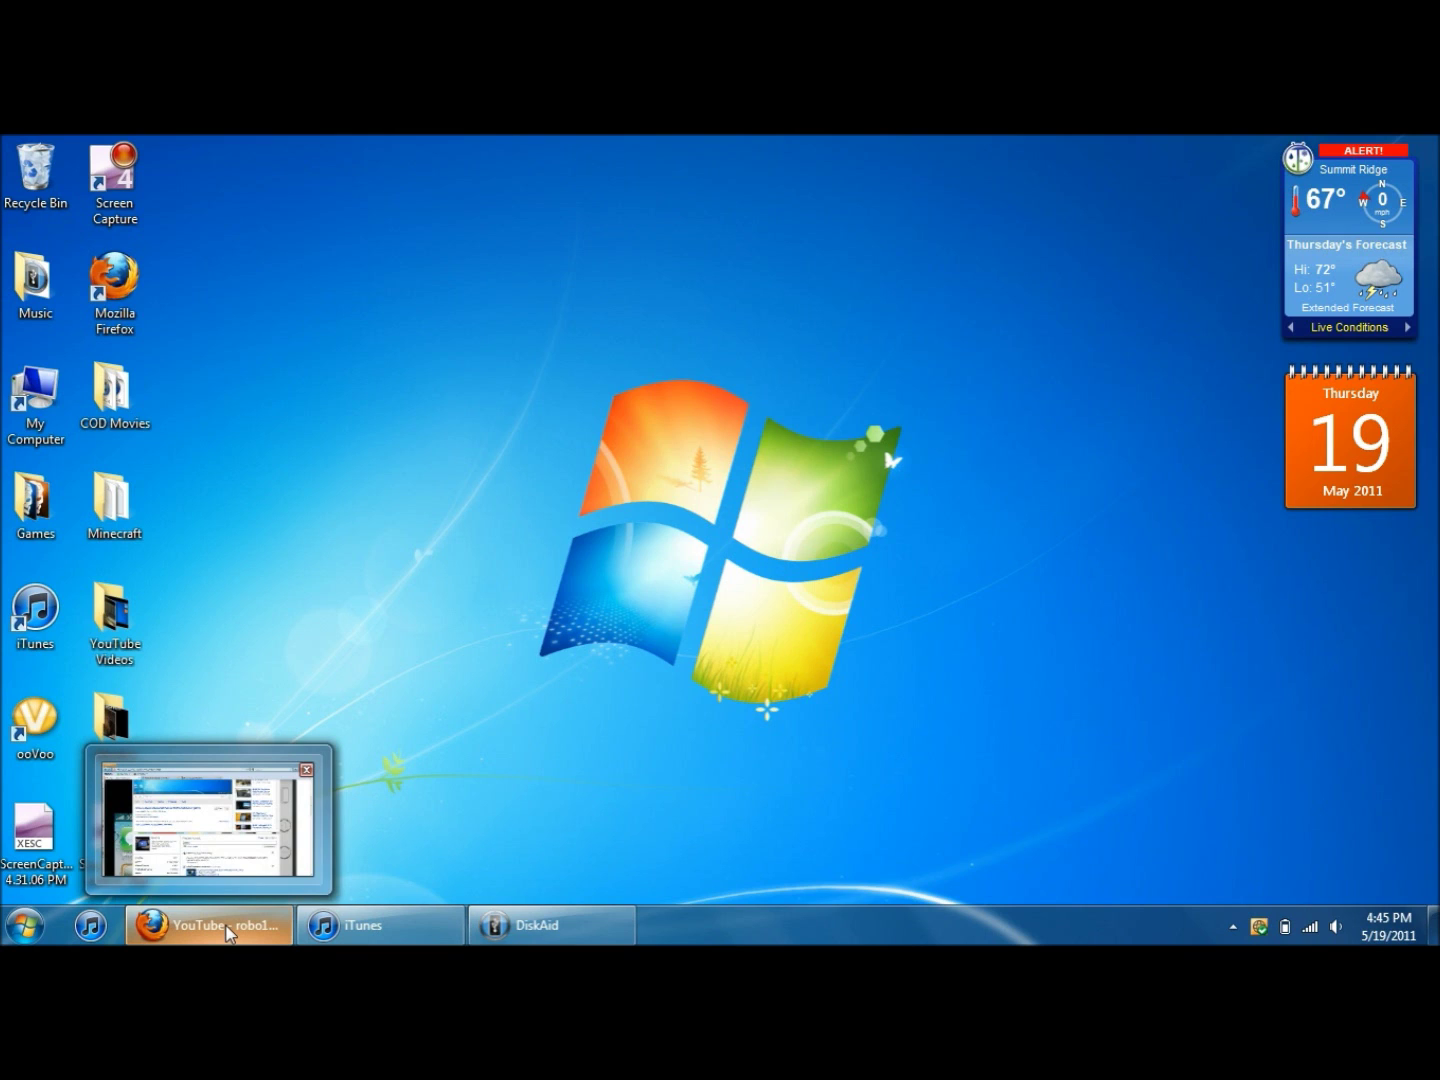